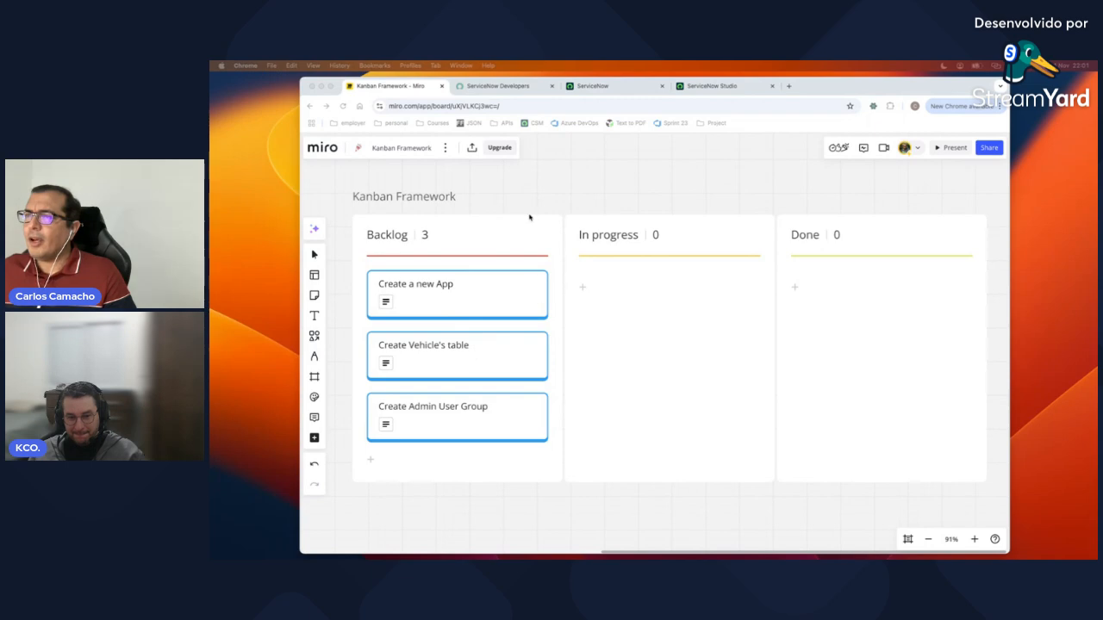
# Step: Leave the Miro Kanban board for the ServiceNow Developers page
pyautogui.click(515, 87)
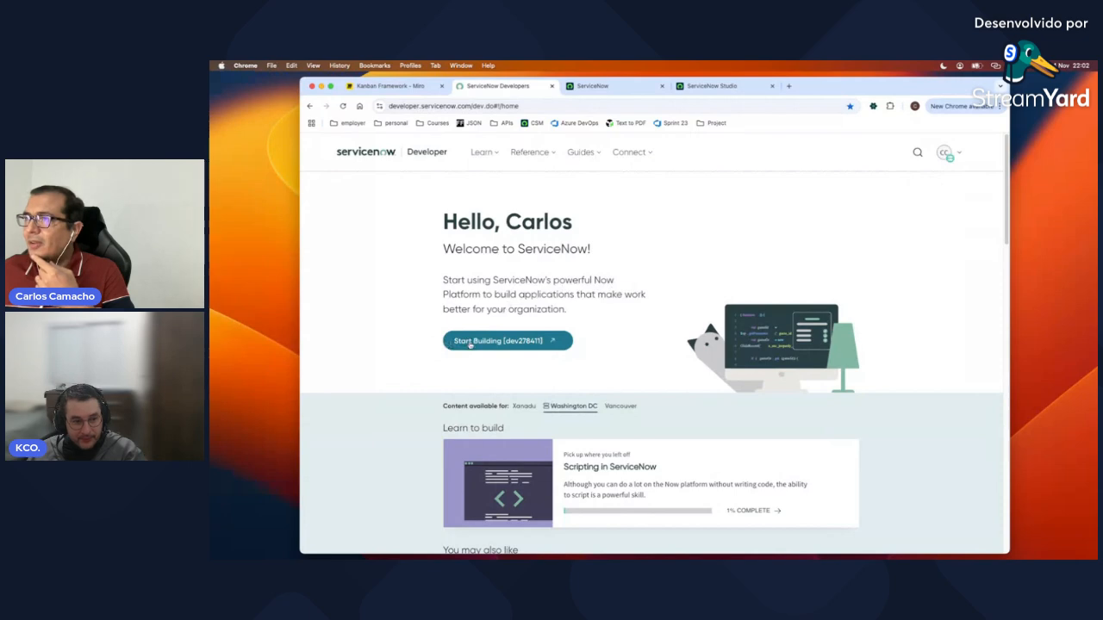
# Step: Launch ServiceNow Studio from the instance page, then go back to the Miro board
pyautogui.click(617, 88)
pyautogui.scroll(5, 640, 243)
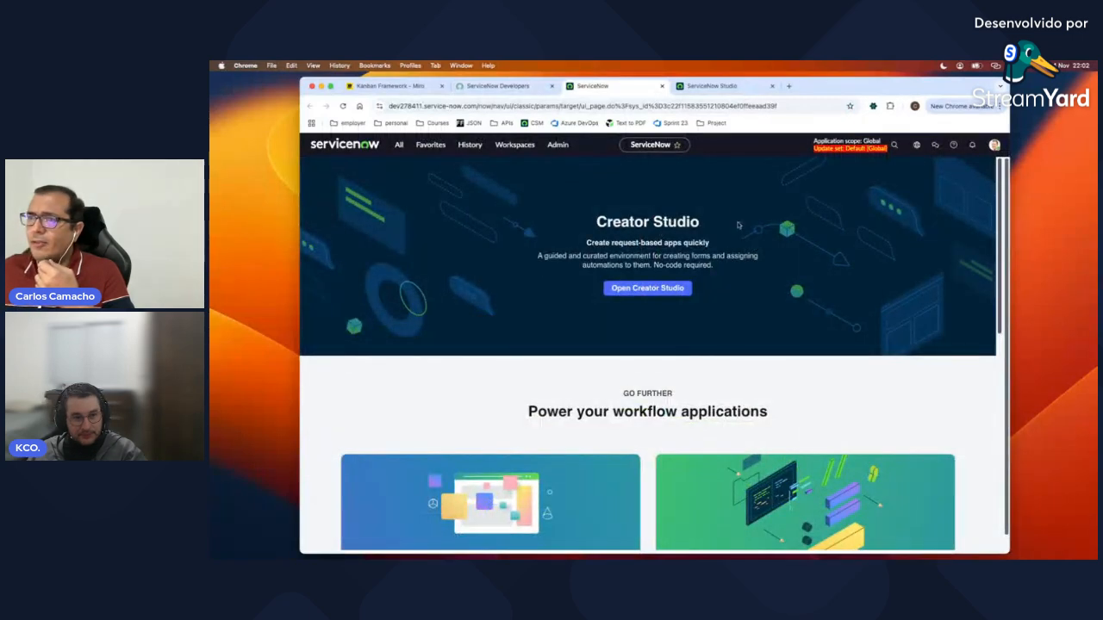
pyautogui.click(398, 144)
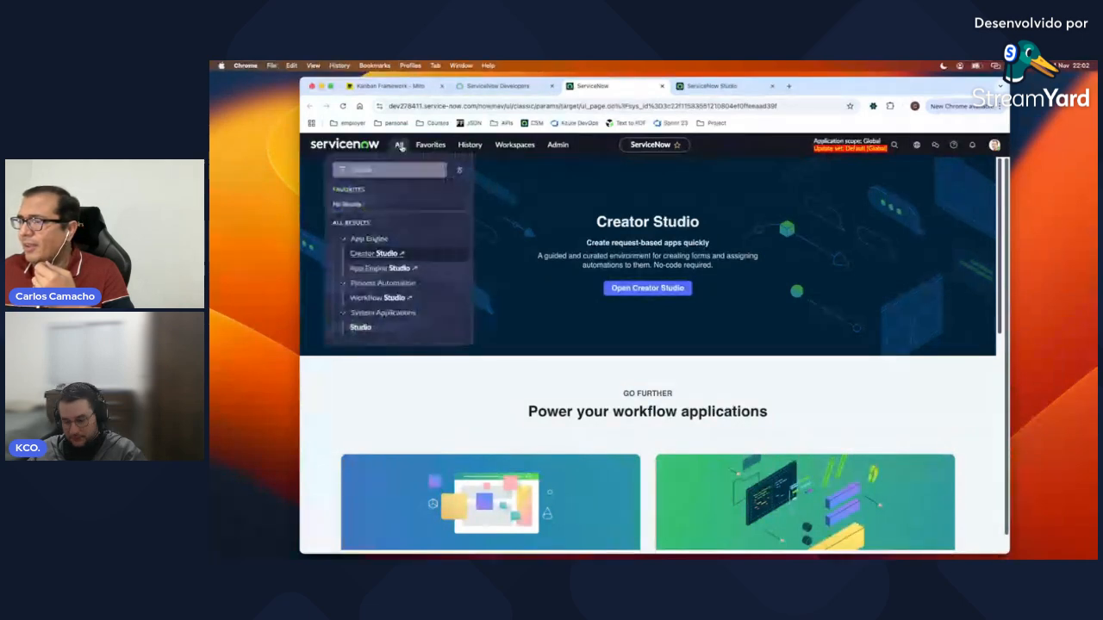
pyautogui.click(400, 146)
pyautogui.scroll(-1, 708, 378)
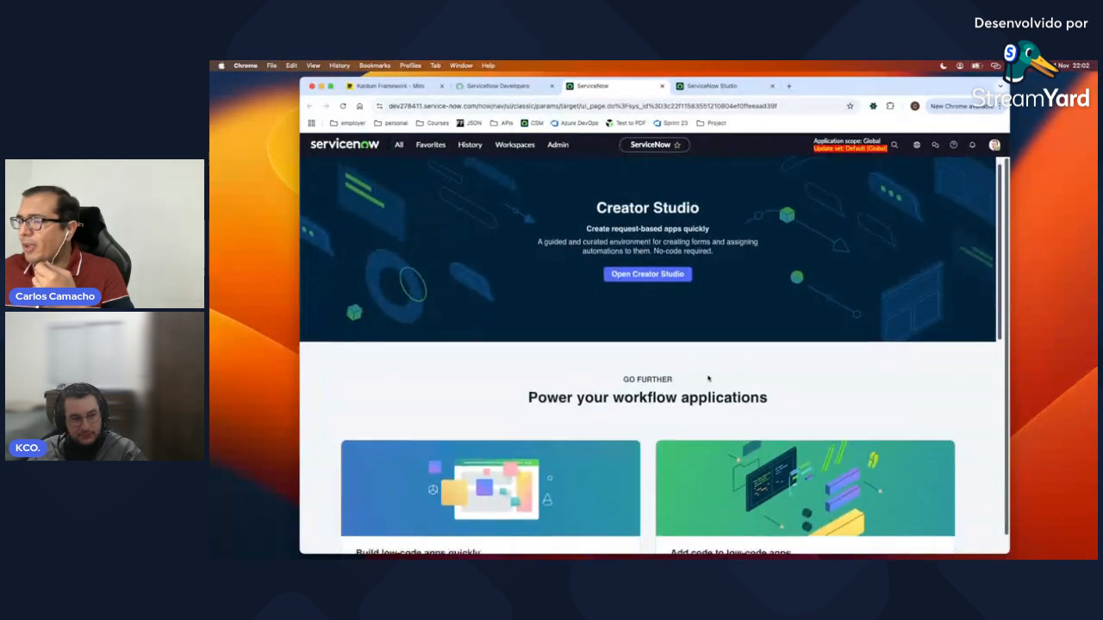
pyautogui.scroll(-5, 708, 379)
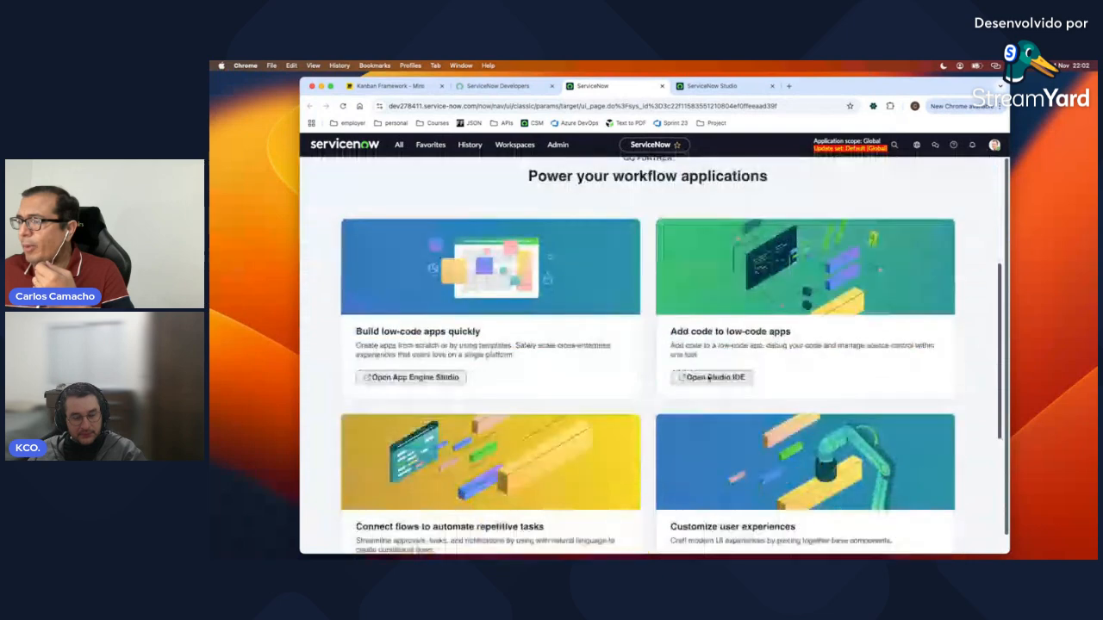
pyautogui.click(714, 368)
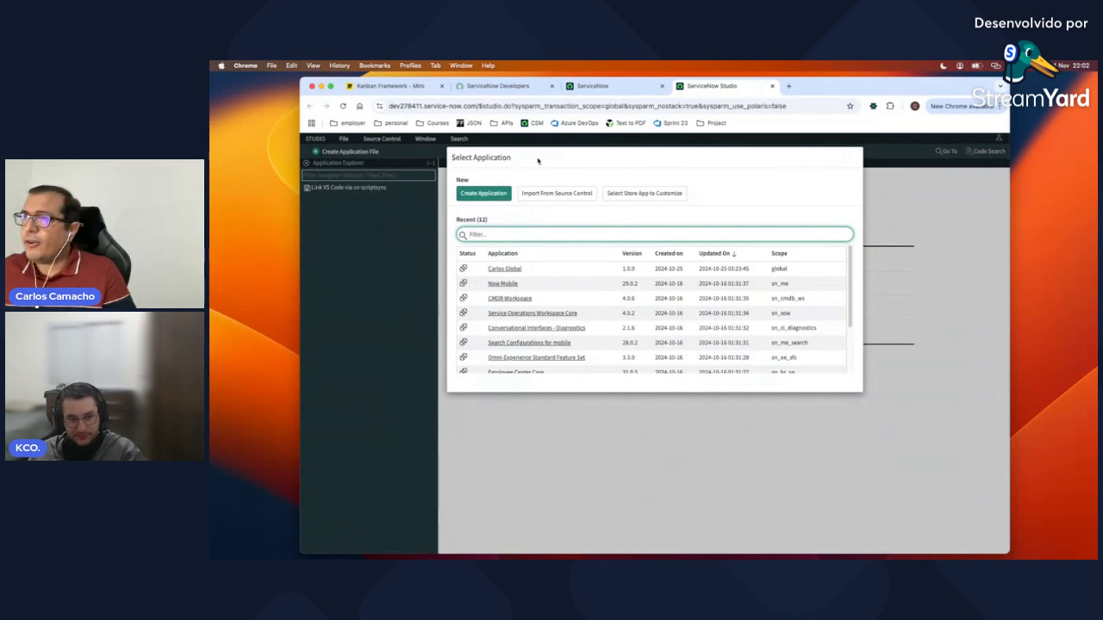
pyautogui.click(389, 86)
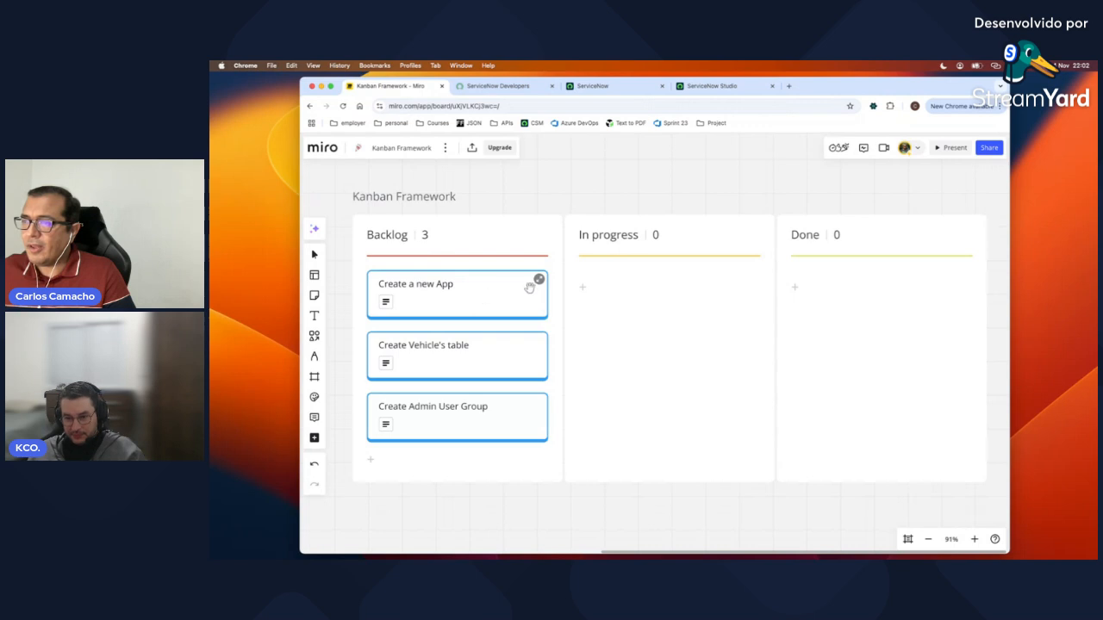
# Step: Review the Create a new App card's details, then return to ServiceNow Studio
pyautogui.click(538, 281)
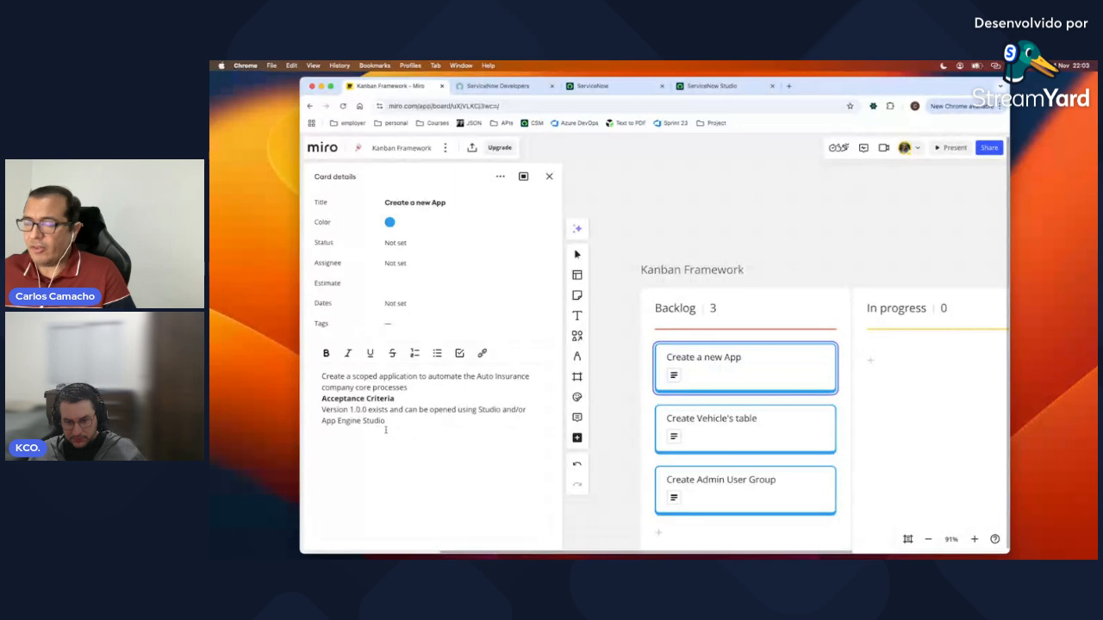
pyautogui.click(702, 86)
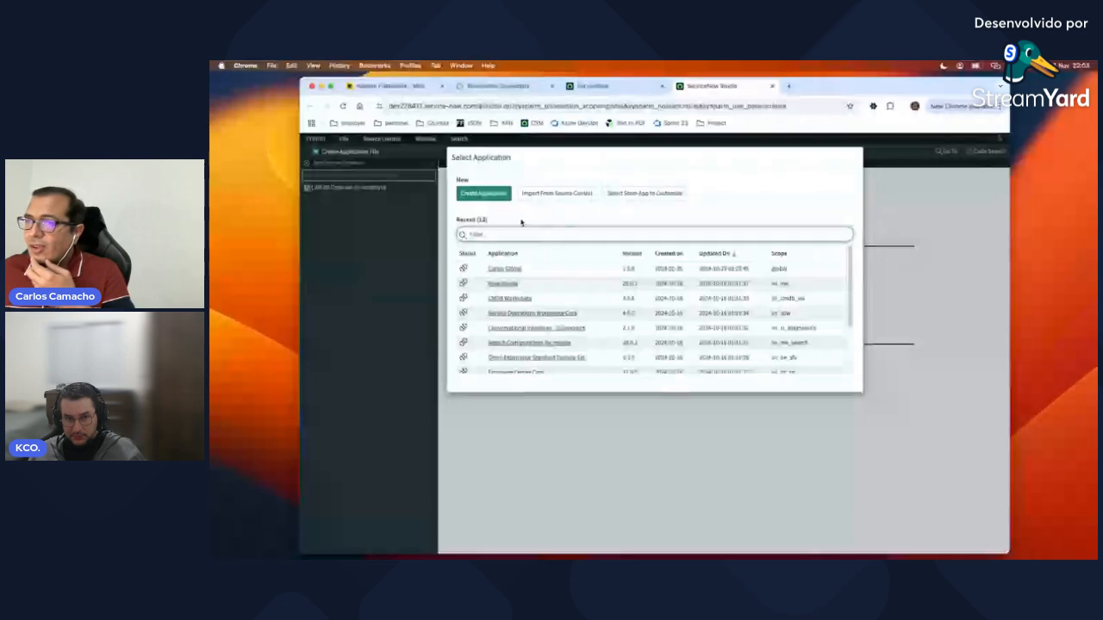
# Step: Start a new application named 'Auto Insurance', scoped as x_583689_auto_insu
pyautogui.click(486, 194)
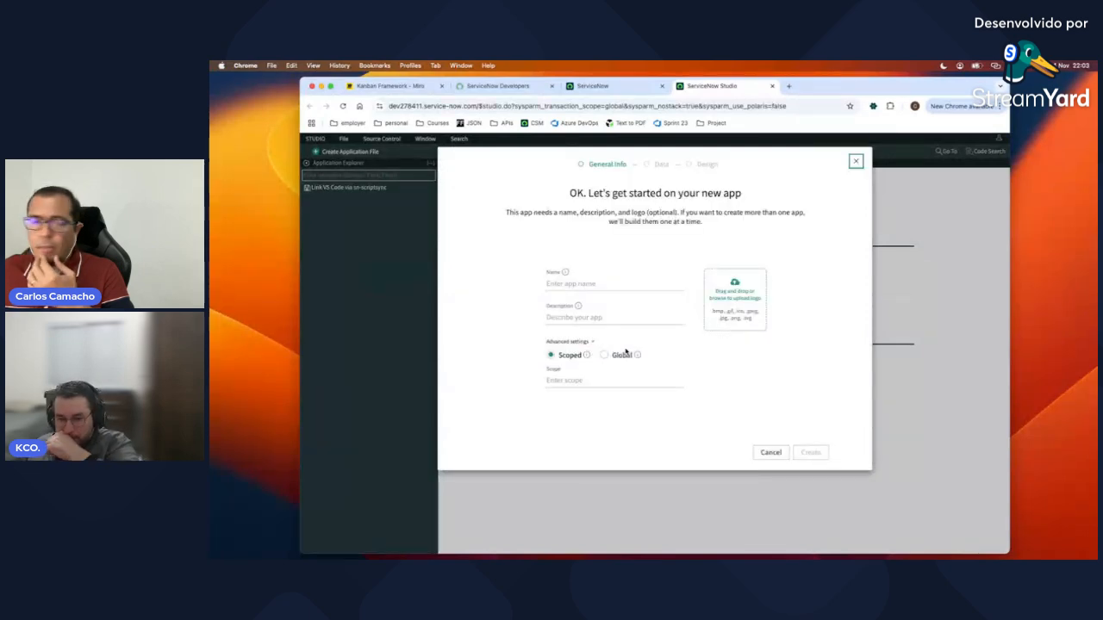
pyautogui.click(594, 284)
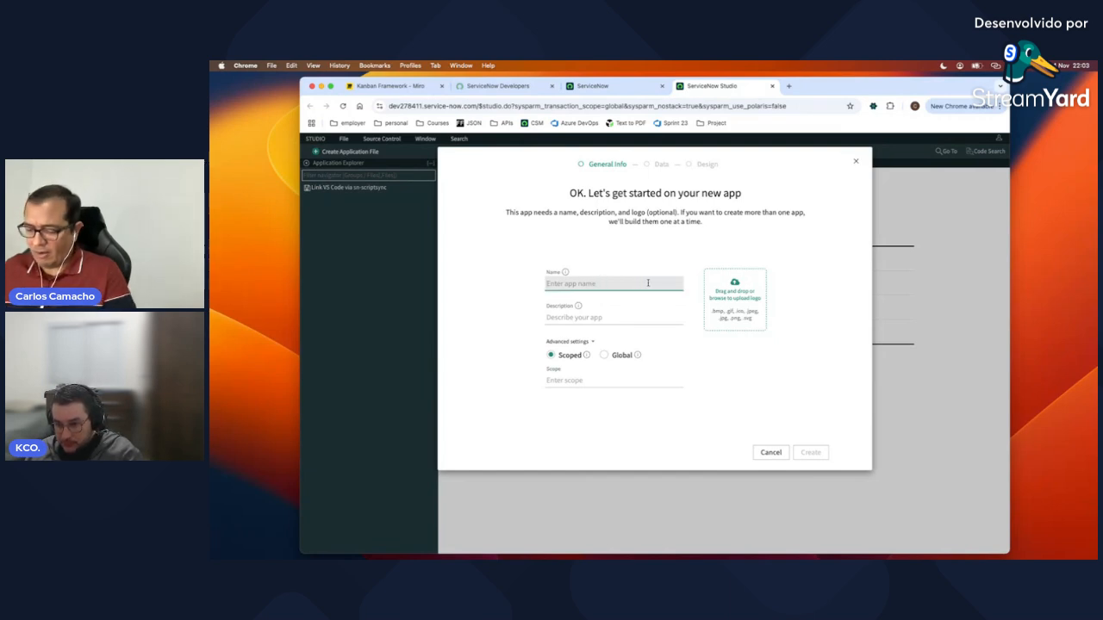
pyautogui.write('Aut')
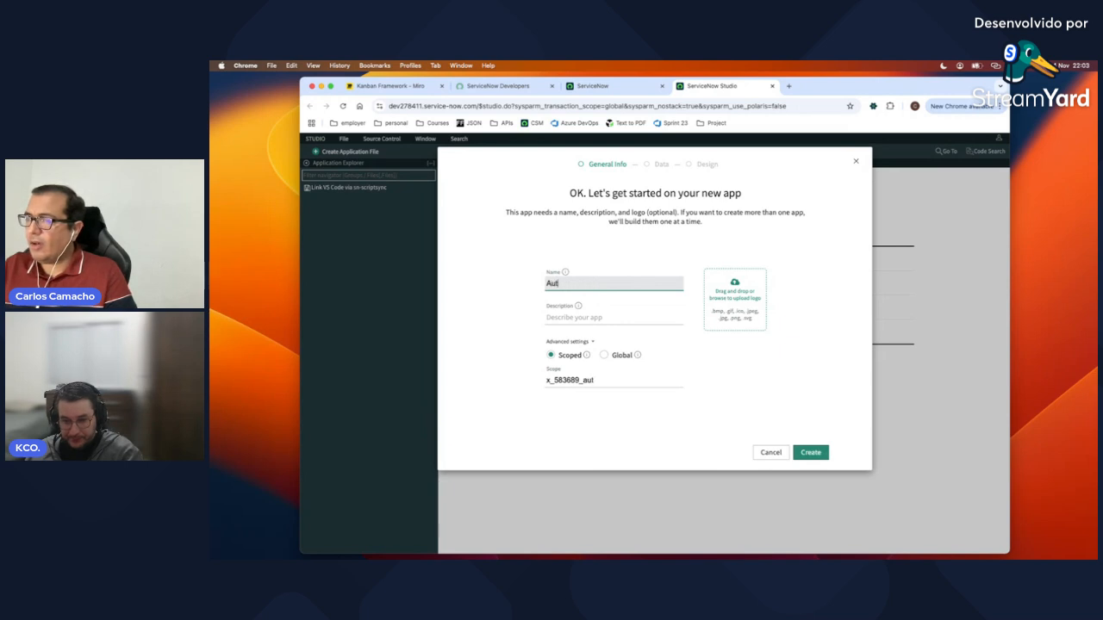
pyautogui.write('o Insurance')
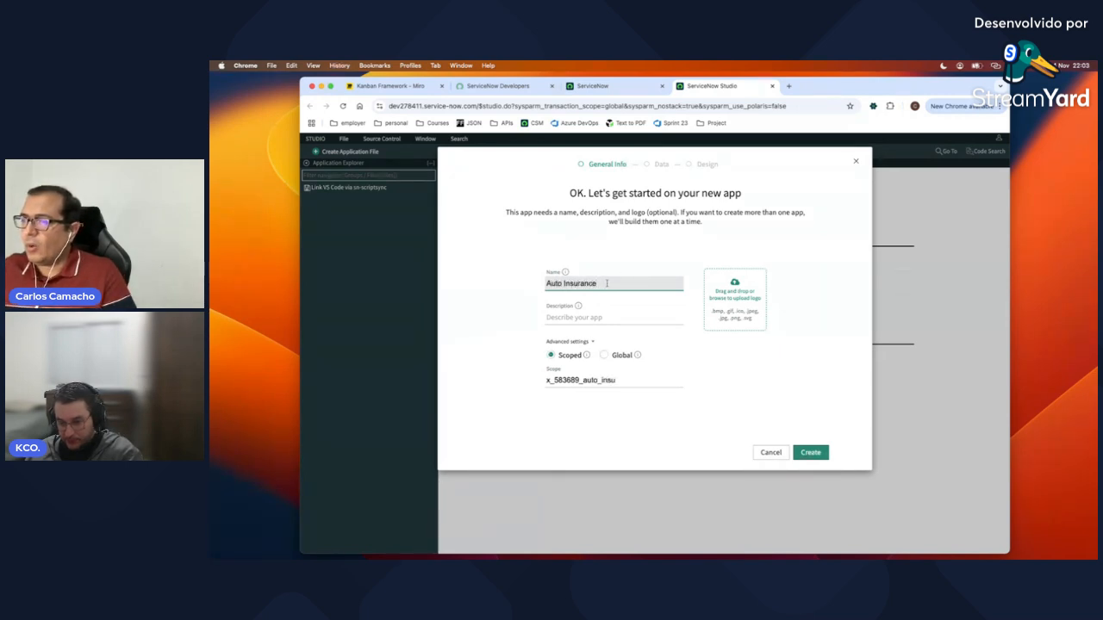
pyautogui.click(607, 317)
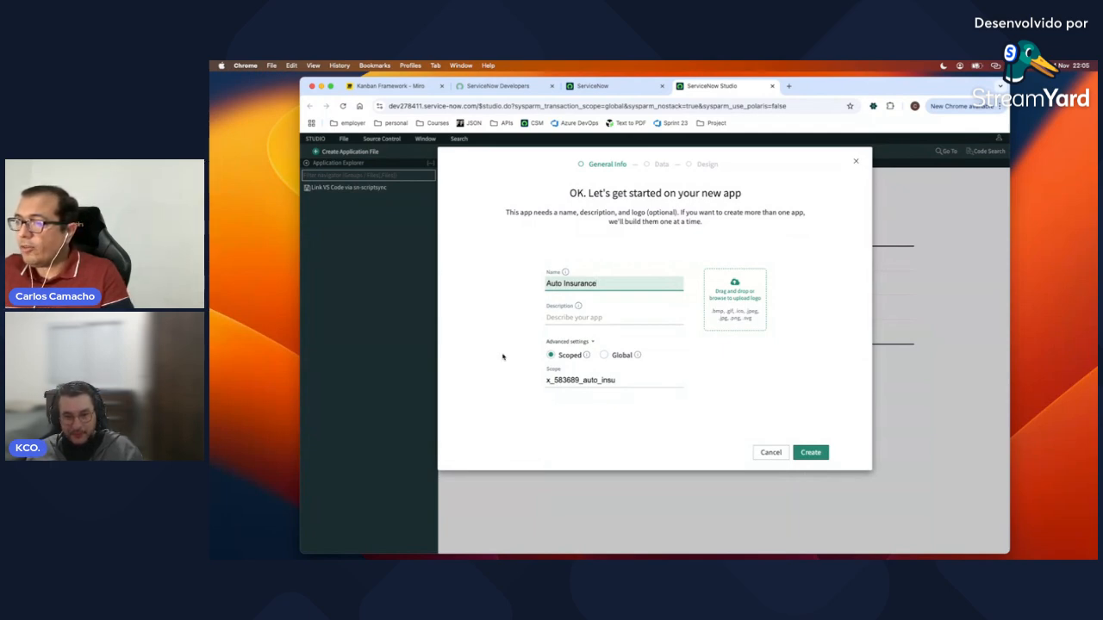
# Step: Create Auto Insurance, open it in Studio (Advanced), then return to the Miro board
pyautogui.click(810, 454)
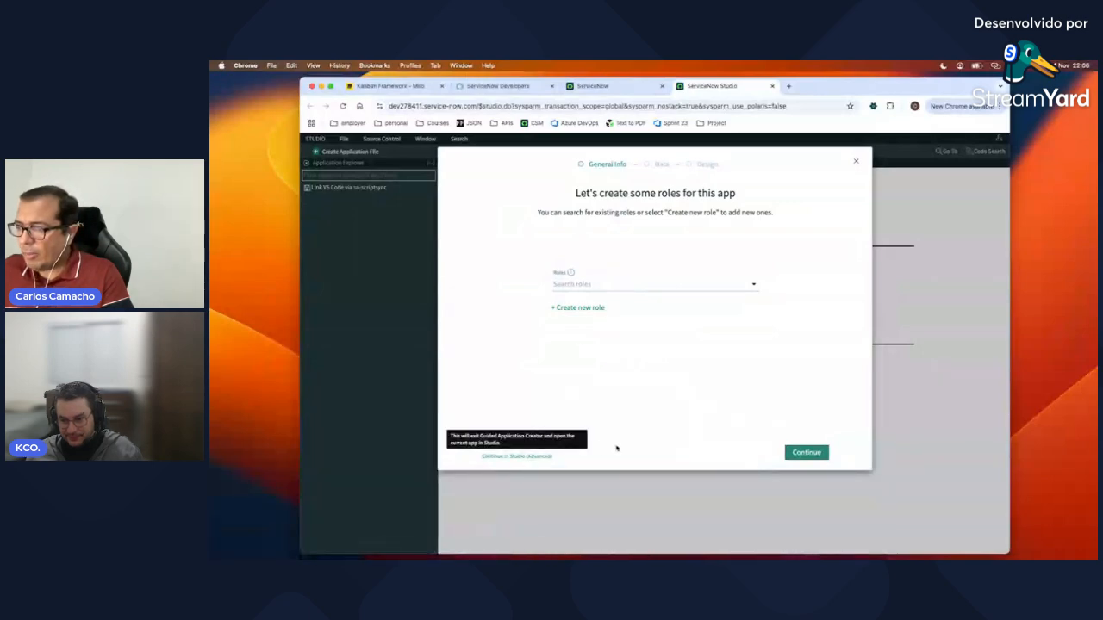
pyautogui.click(543, 457)
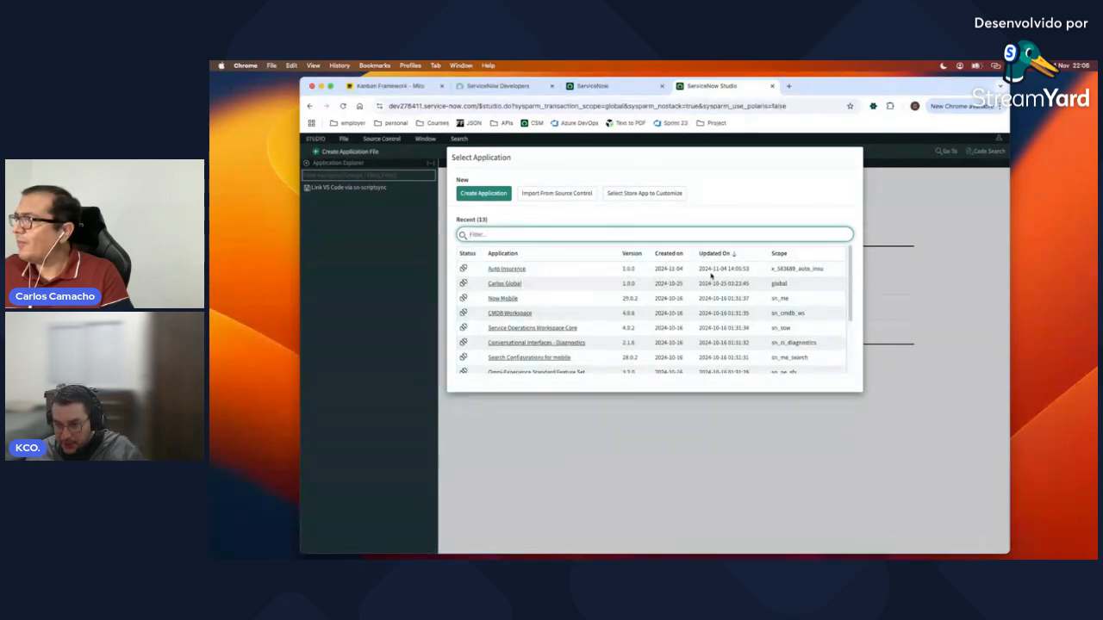
pyautogui.click(519, 270)
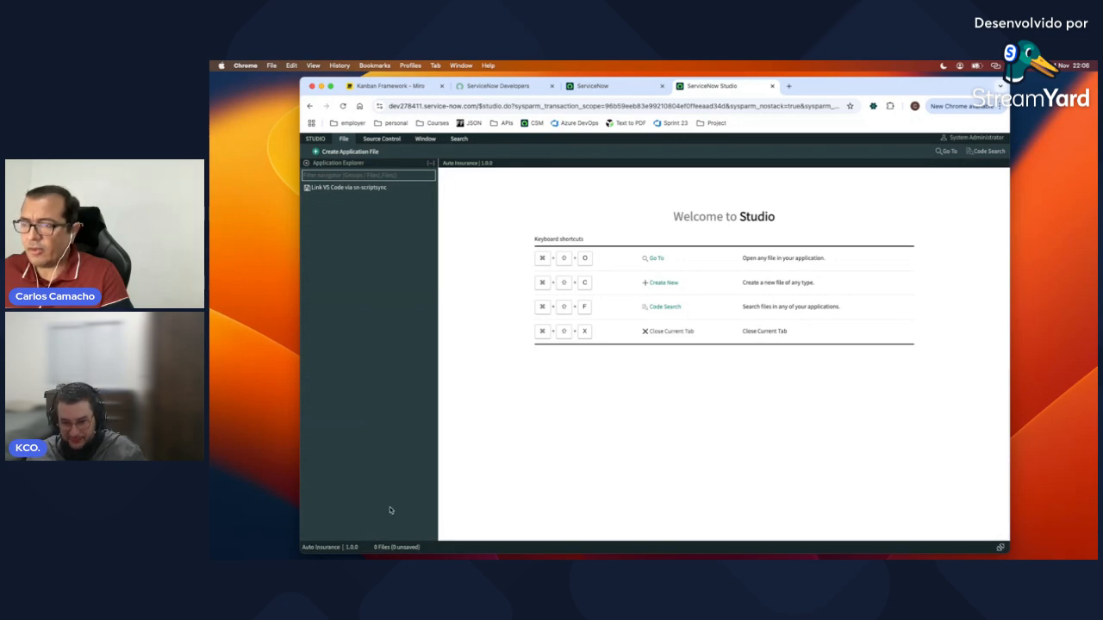
pyautogui.click(410, 89)
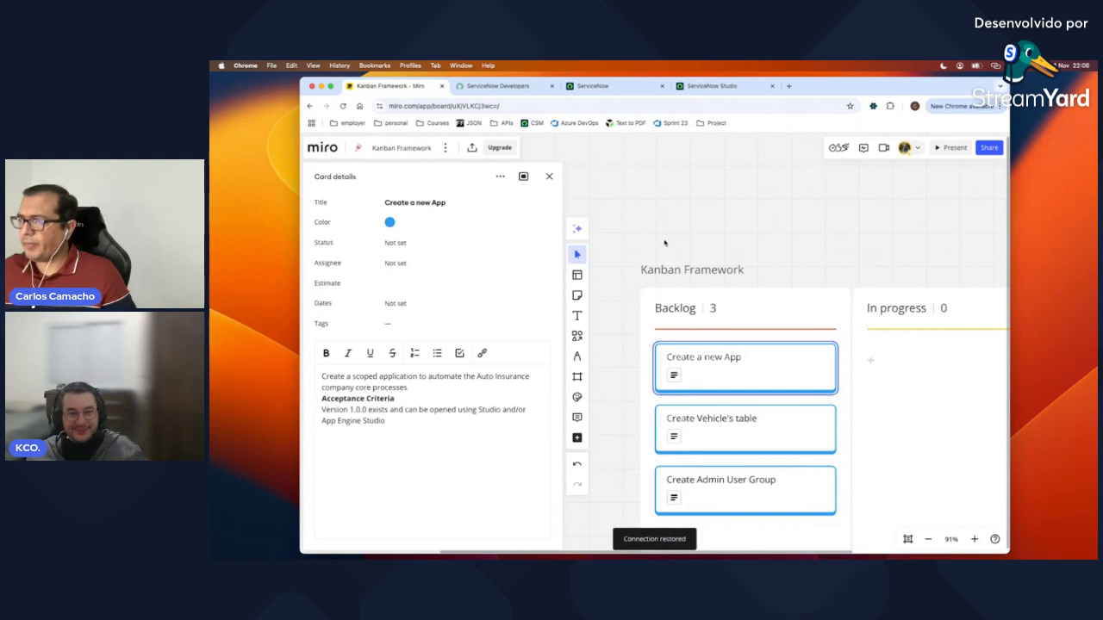
# Step: Close the card details and drag the 'Create a new App' card into Done
pyautogui.click(548, 176)
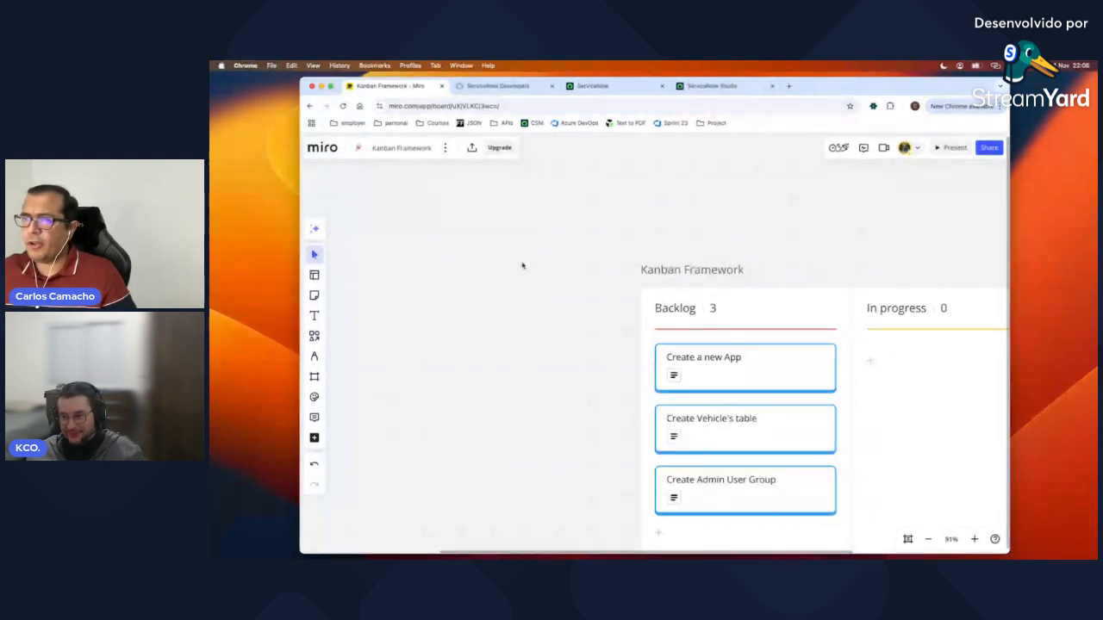
pyautogui.click(314, 256)
pyautogui.moveTo(830, 225); pyautogui.dragTo(522, 213)
pyautogui.moveTo(414, 347); pyautogui.dragTo(434, 347)
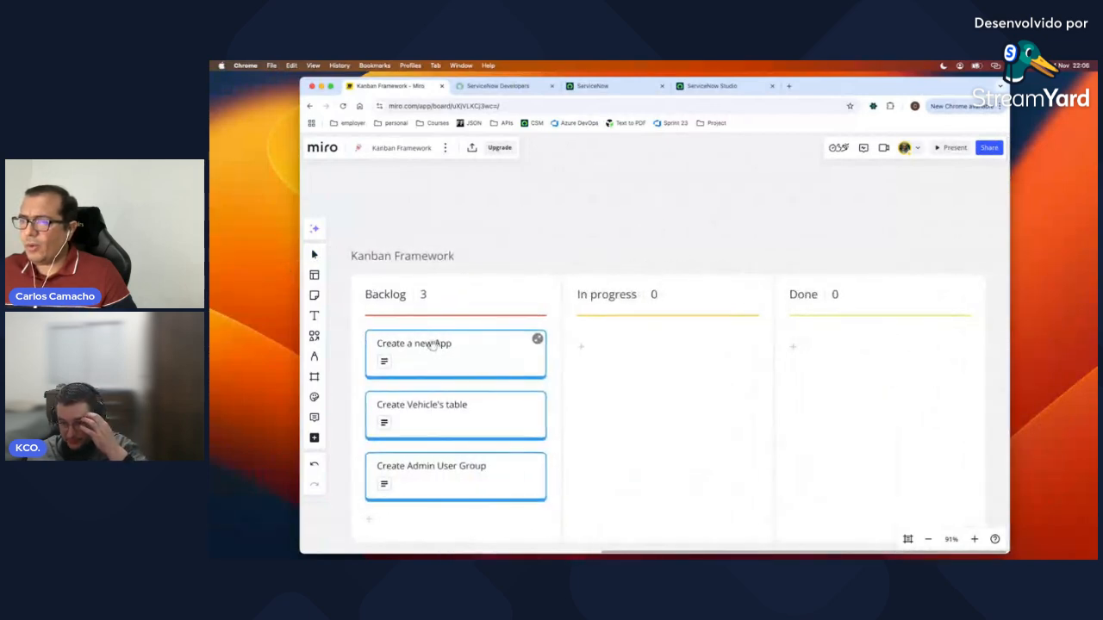
pyautogui.click(313, 256)
pyautogui.moveTo(441, 345); pyautogui.dragTo(853, 347)
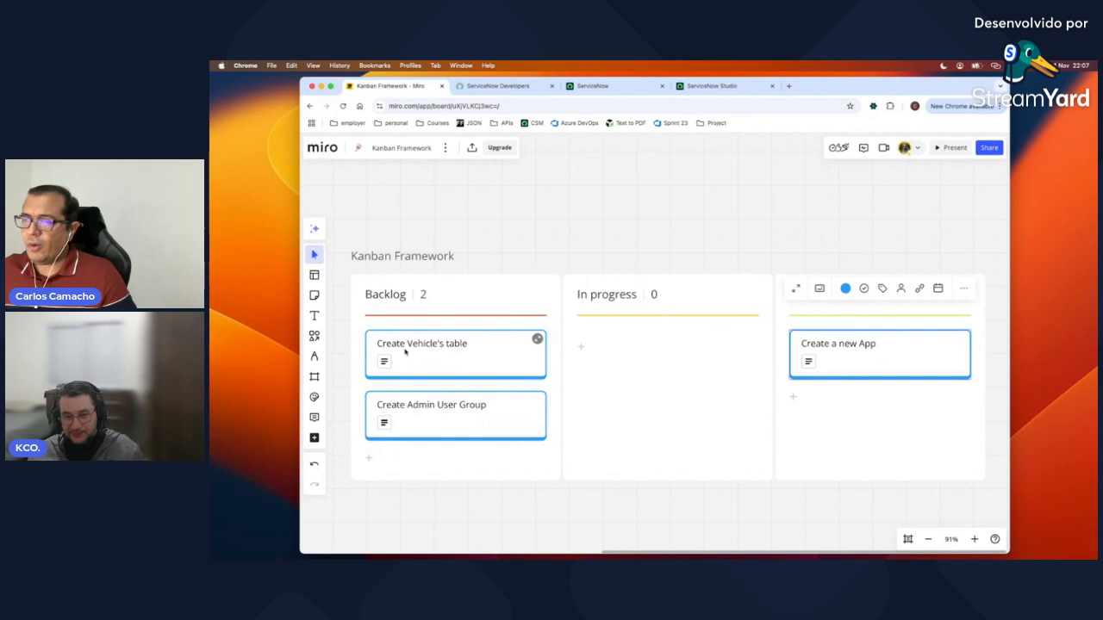
# Step: Review the Create Vehicle's table card's details and acceptance criteria
pyautogui.click(536, 340)
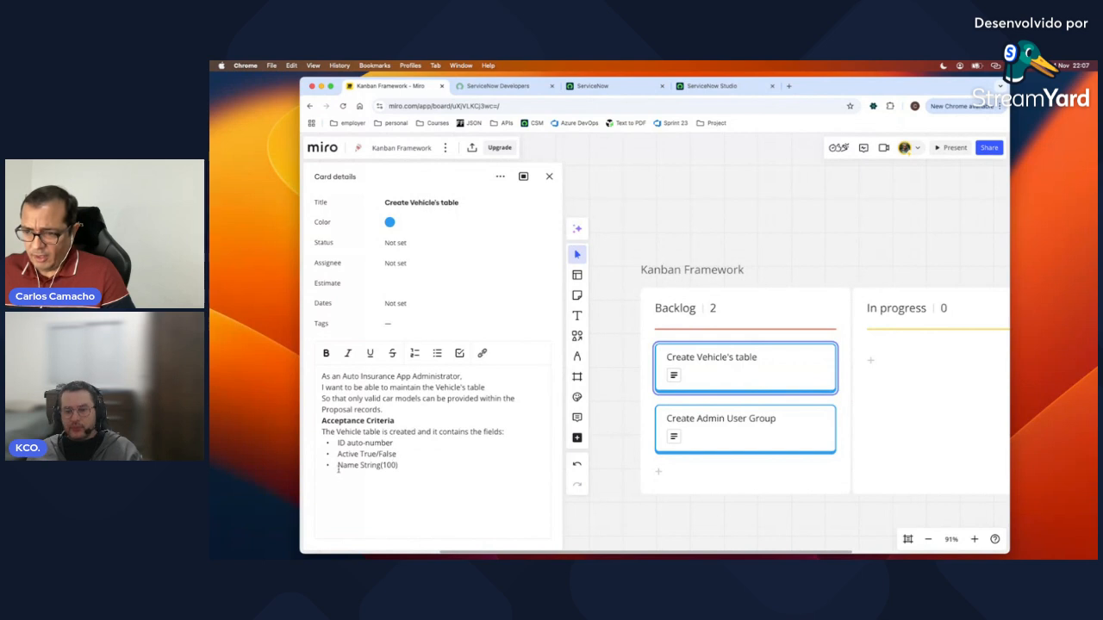
pyautogui.click(373, 465)
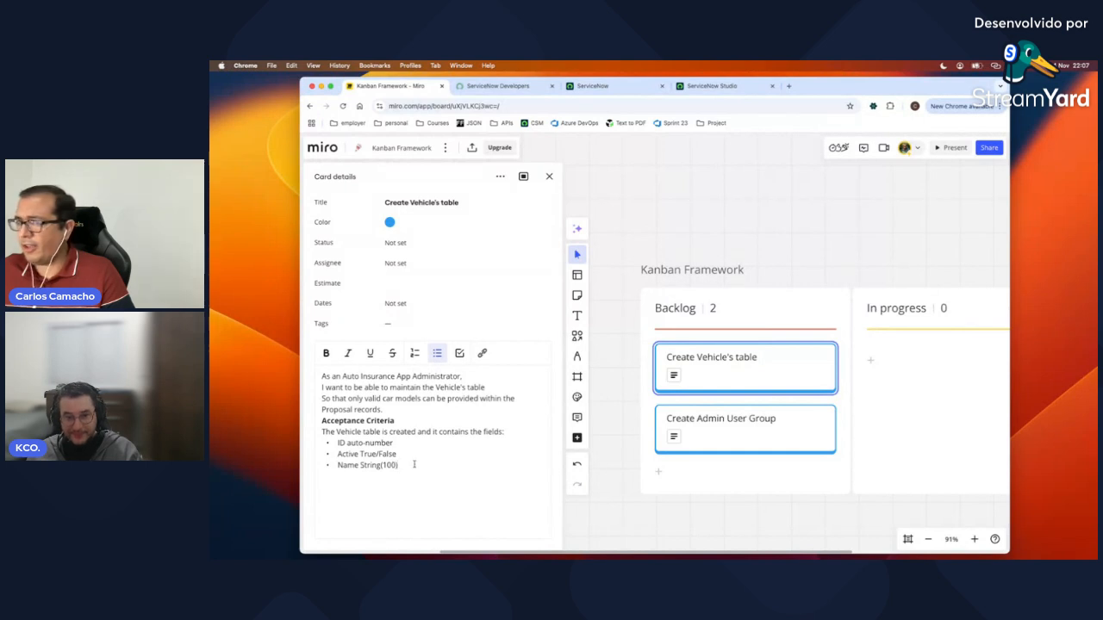
pyautogui.click(550, 176)
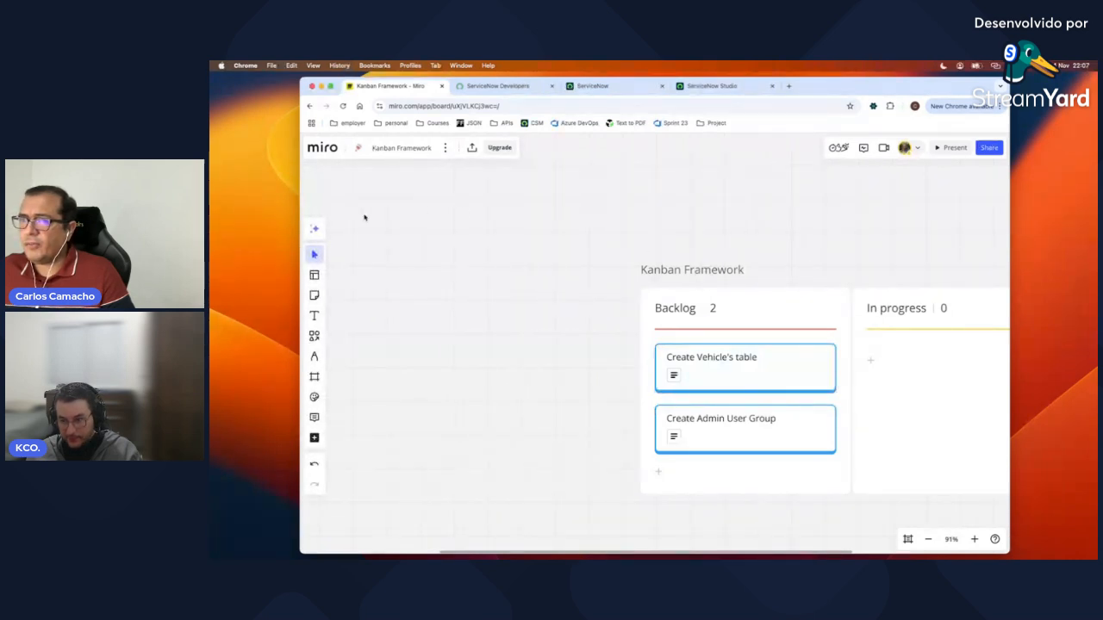
# Step: Move the Create Vehicle's table card into the In progress column
pyautogui.moveTo(805, 236); pyautogui.dragTo(588, 227)
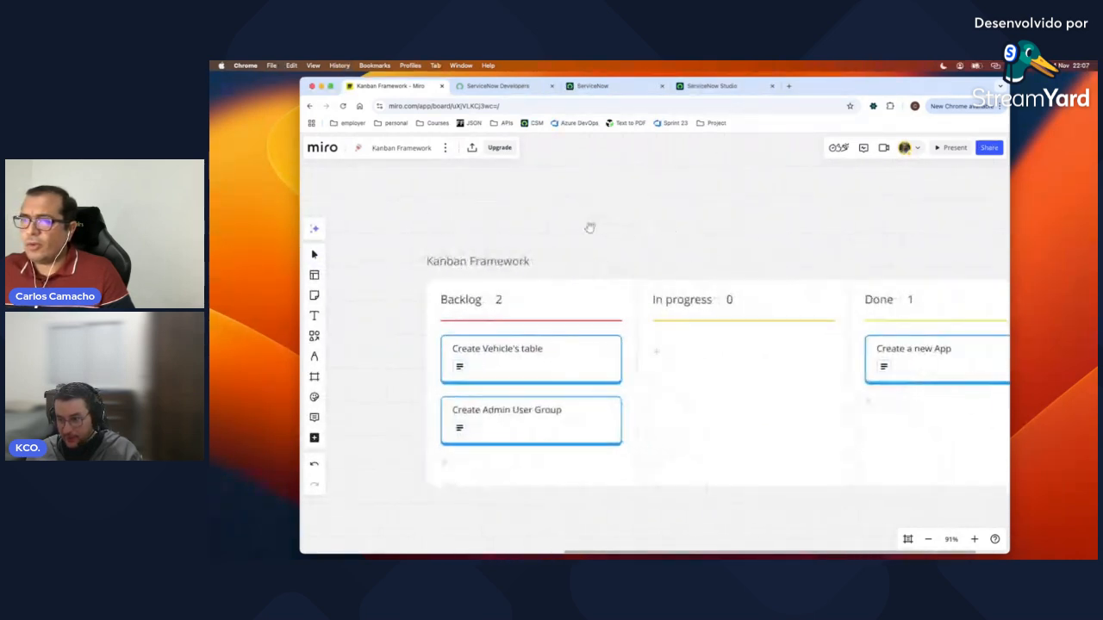
pyautogui.click(315, 256)
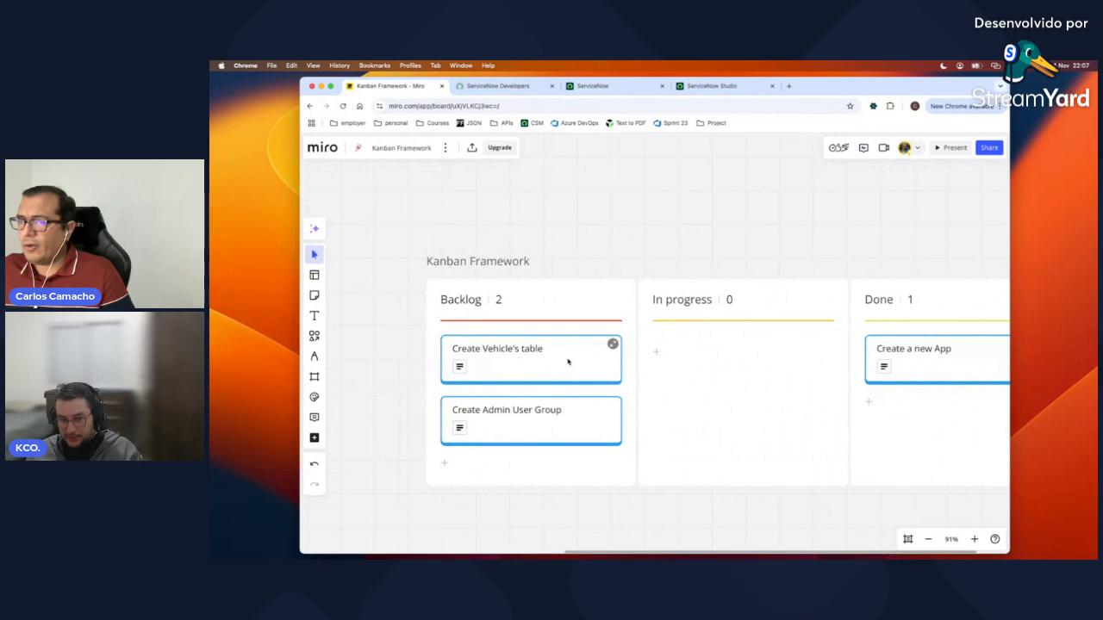
pyautogui.moveTo(568, 362); pyautogui.dragTo(772, 362)
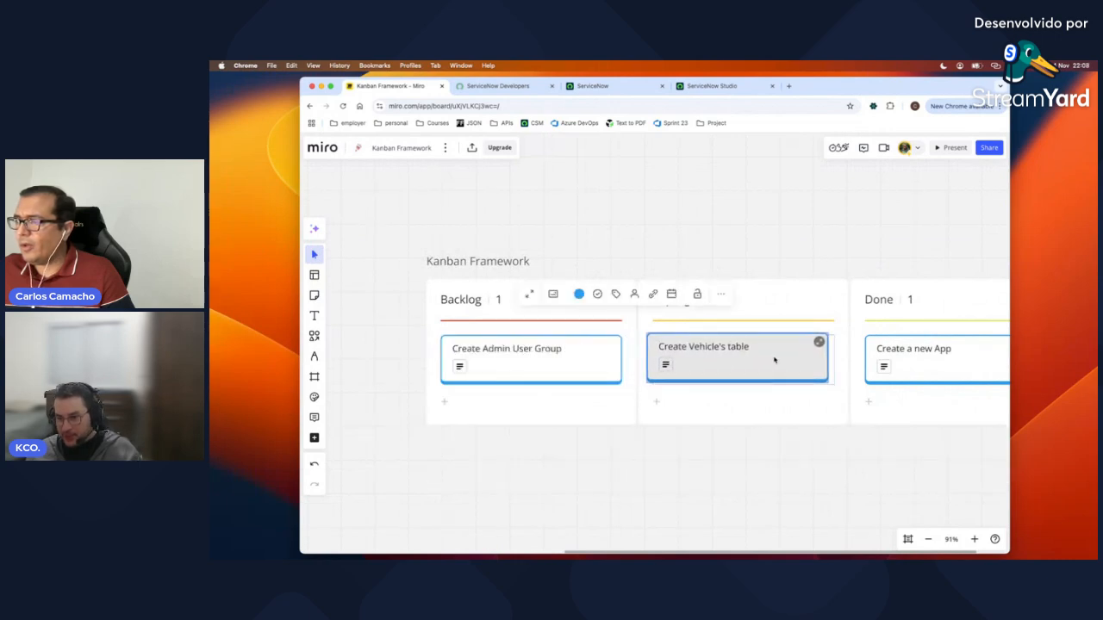
pyautogui.click(749, 241)
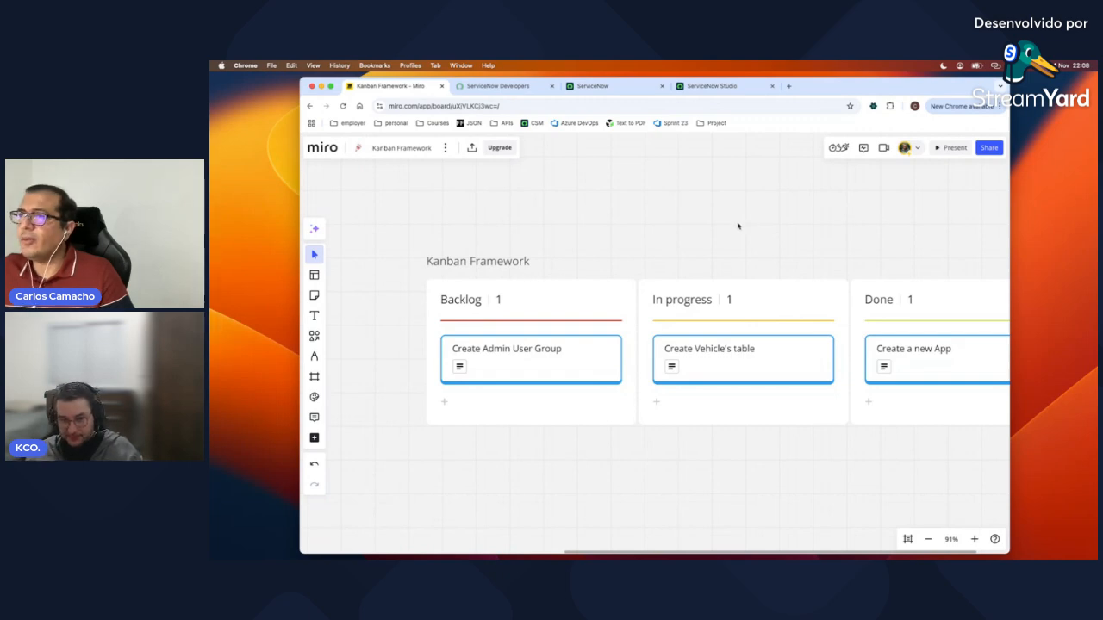
# Step: In Studio, list new application file types filtered by 'role'
pyautogui.click(704, 87)
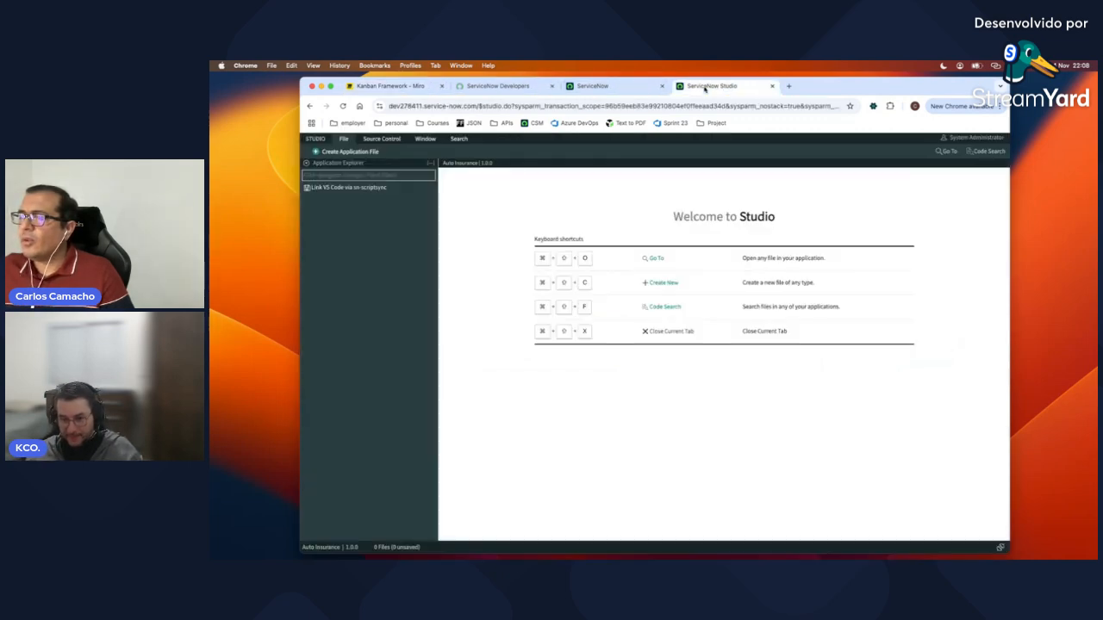
pyautogui.click(369, 152)
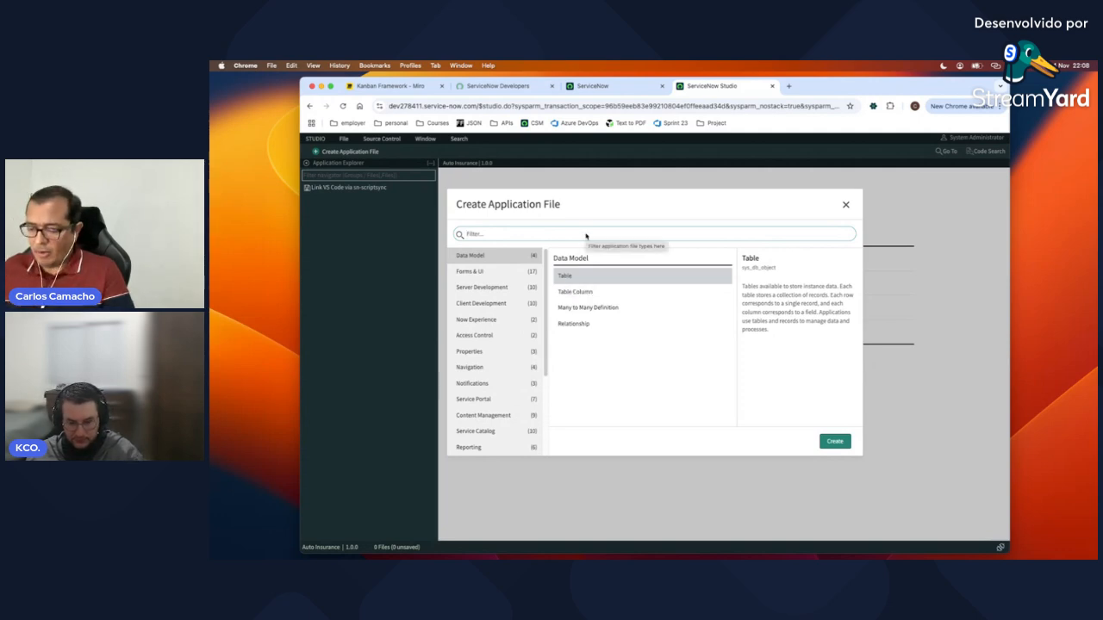
pyautogui.write('role')
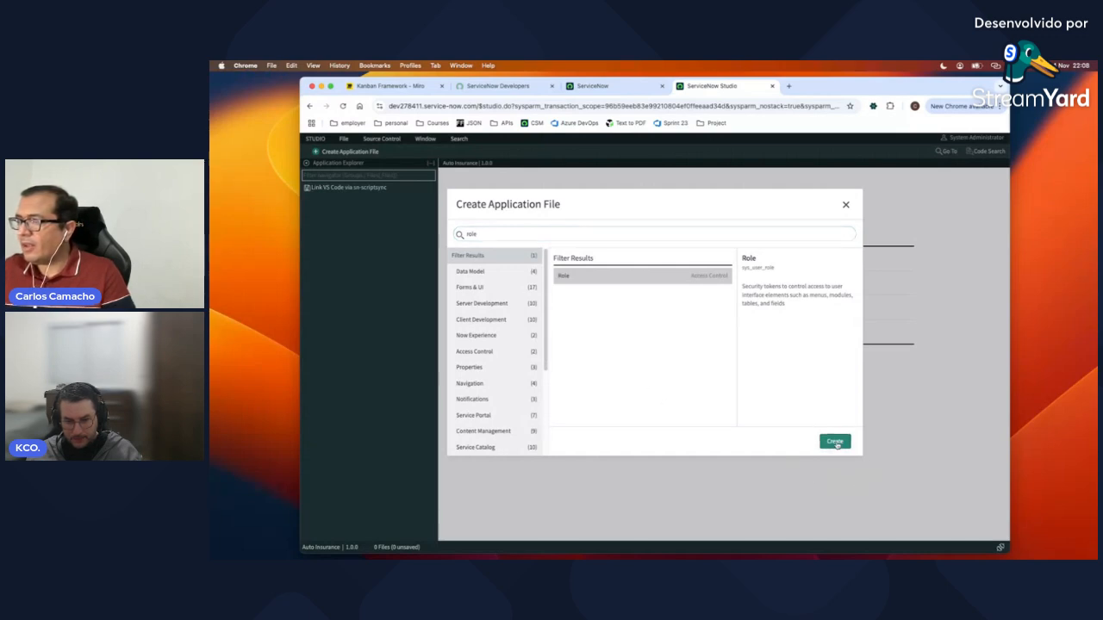
# Step: Create and save the role x_583689_auto_insu.tbvehicle, then close its editor
pyautogui.click(834, 440)
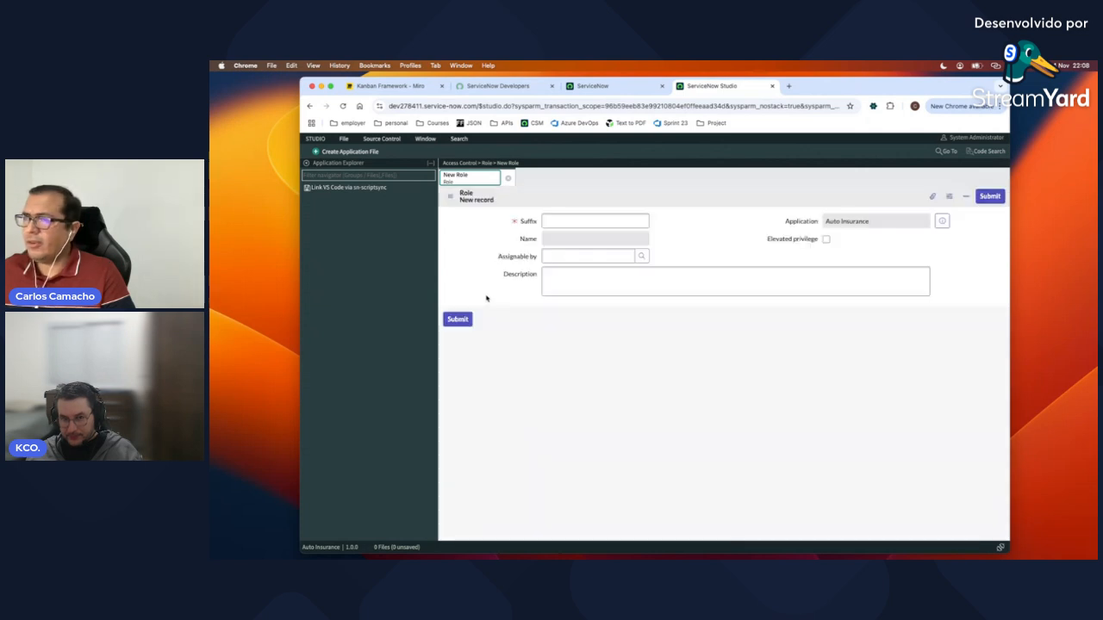
pyautogui.click(569, 221)
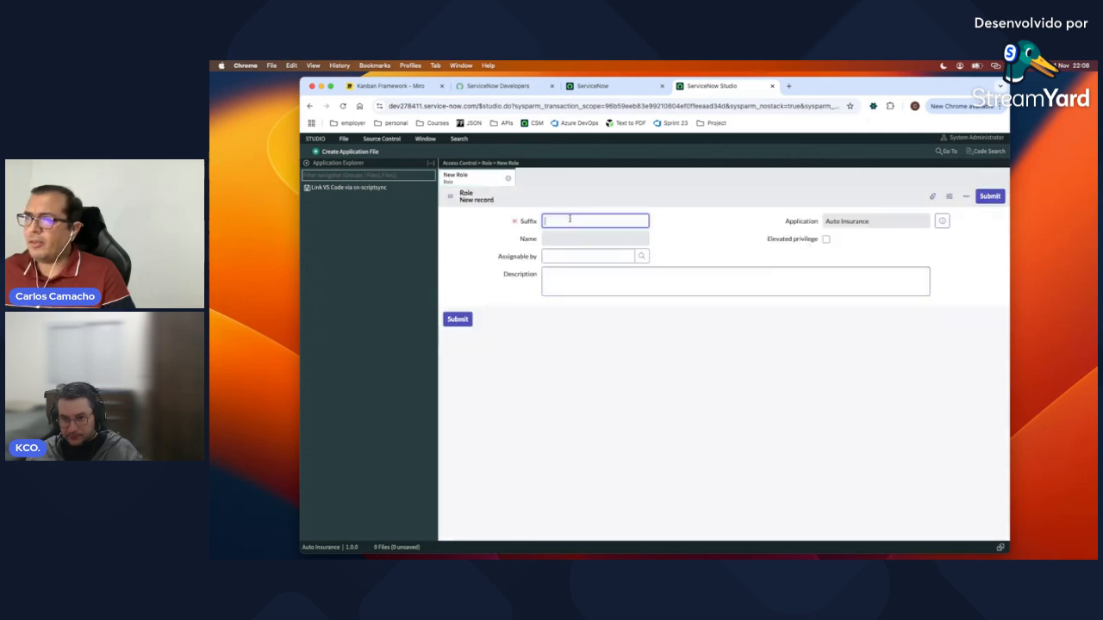
pyautogui.write('tisv')
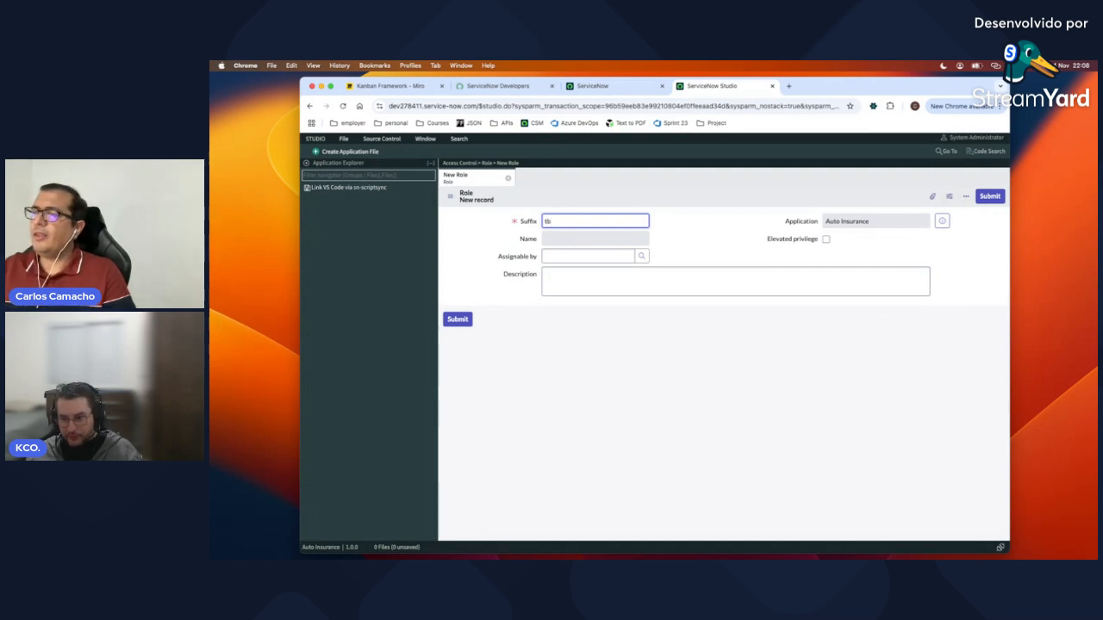
pyautogui.write('ehicle')
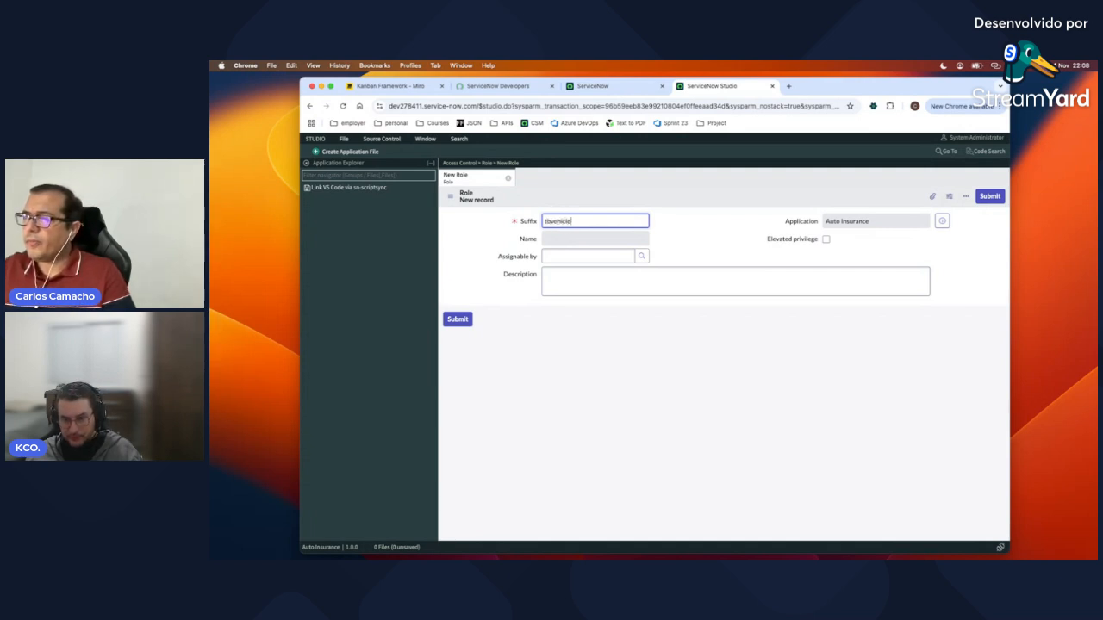
pyautogui.click(634, 242)
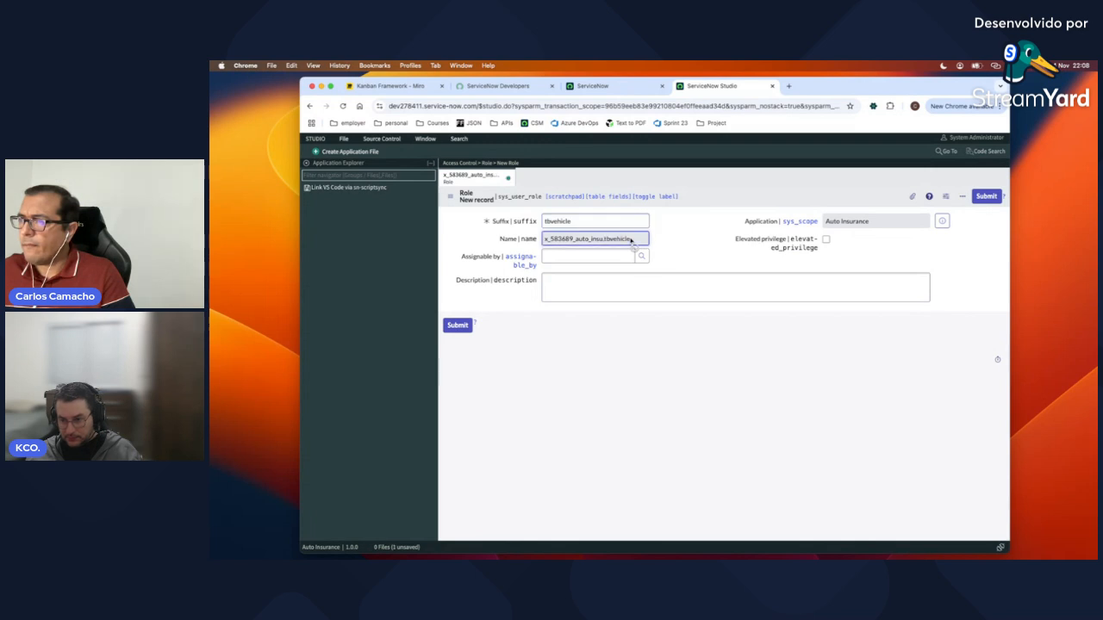
pyautogui.click(584, 221)
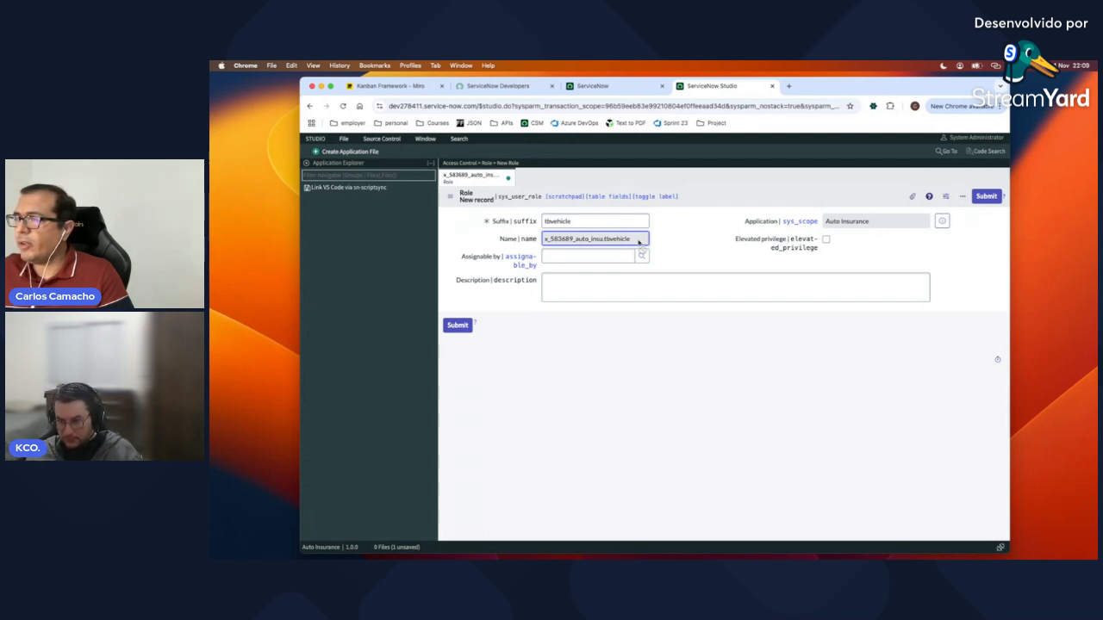
pyautogui.click(457, 326)
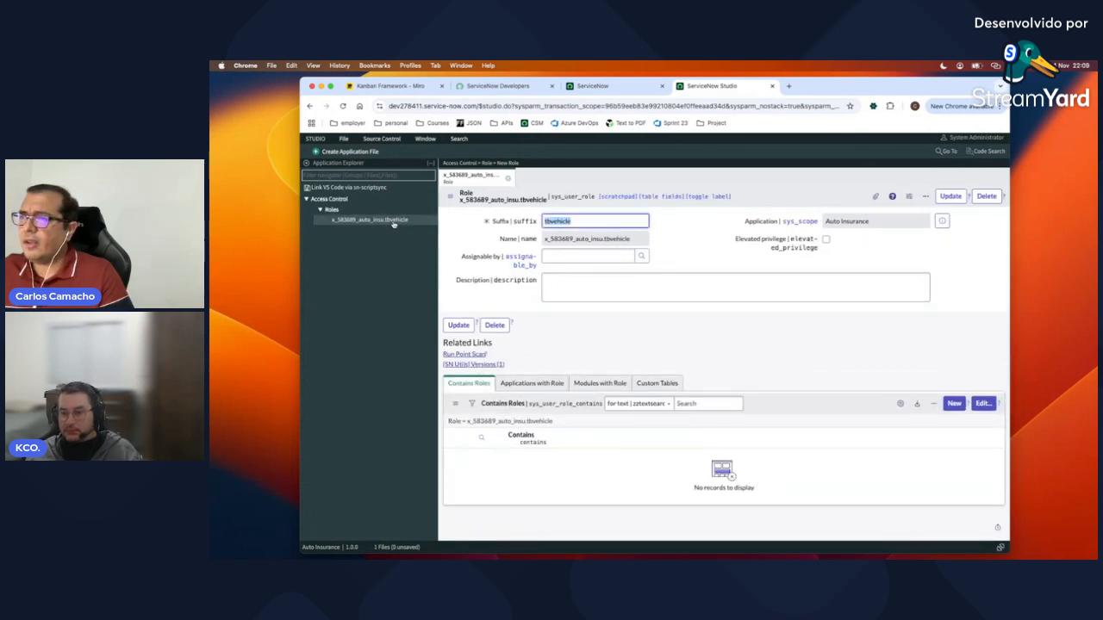
pyautogui.click(509, 179)
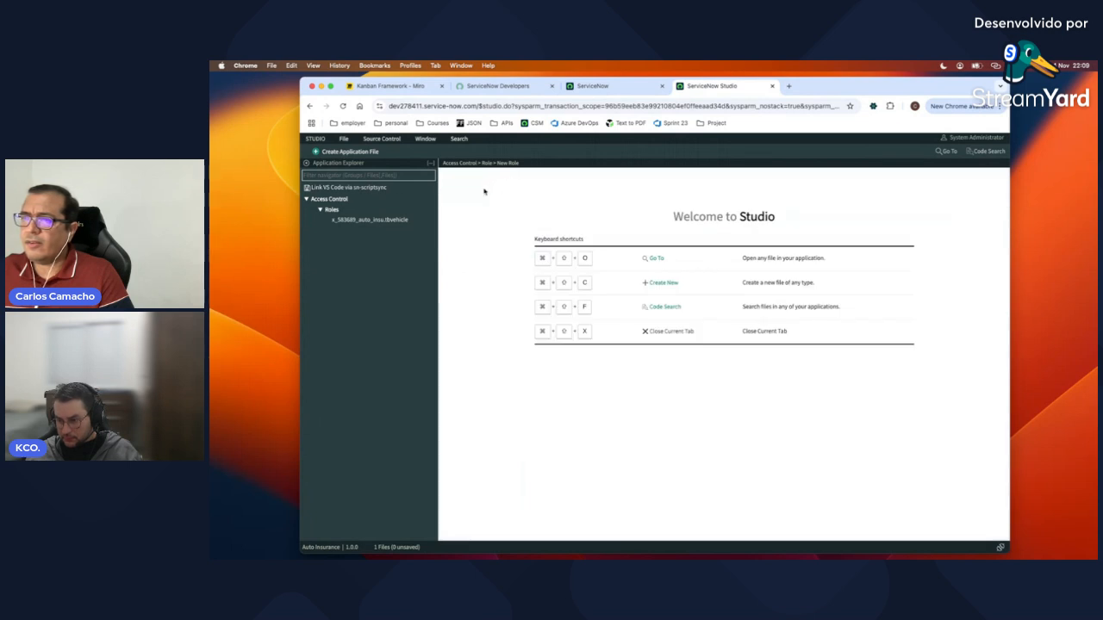
# Step: Create a new Table application file, filtering the file types by 'tab'
pyautogui.click(349, 152)
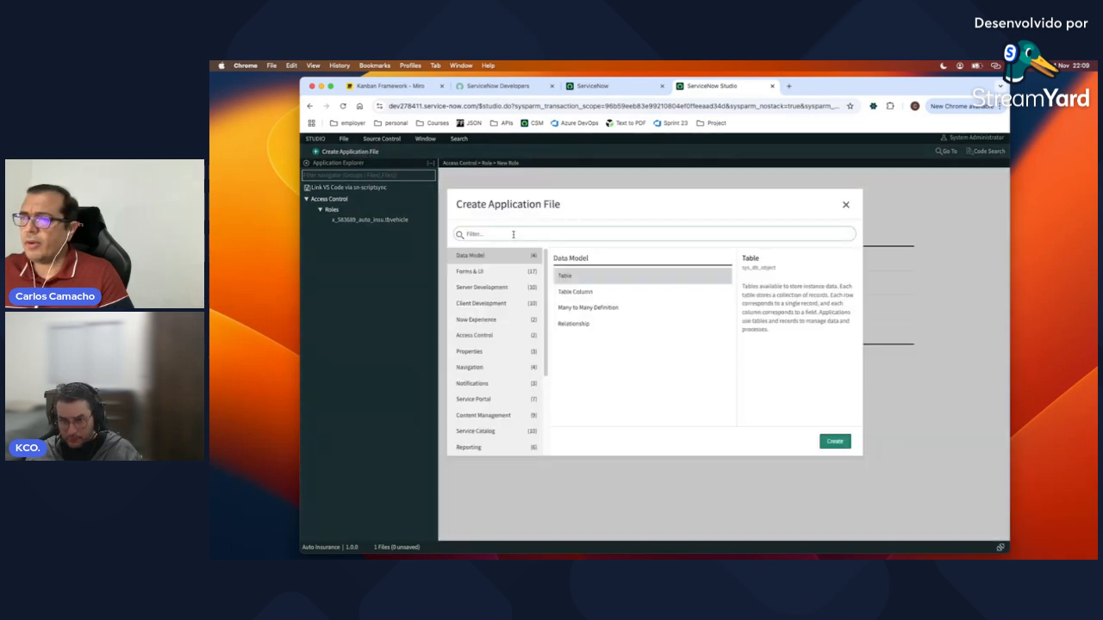
pyautogui.write('table')
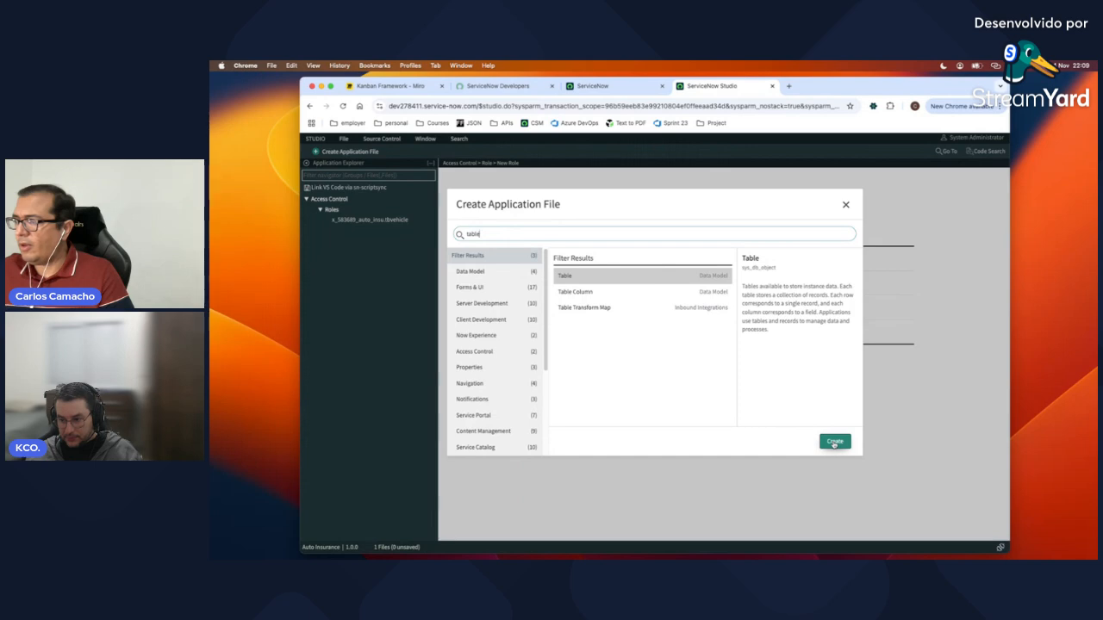
pyautogui.click(834, 443)
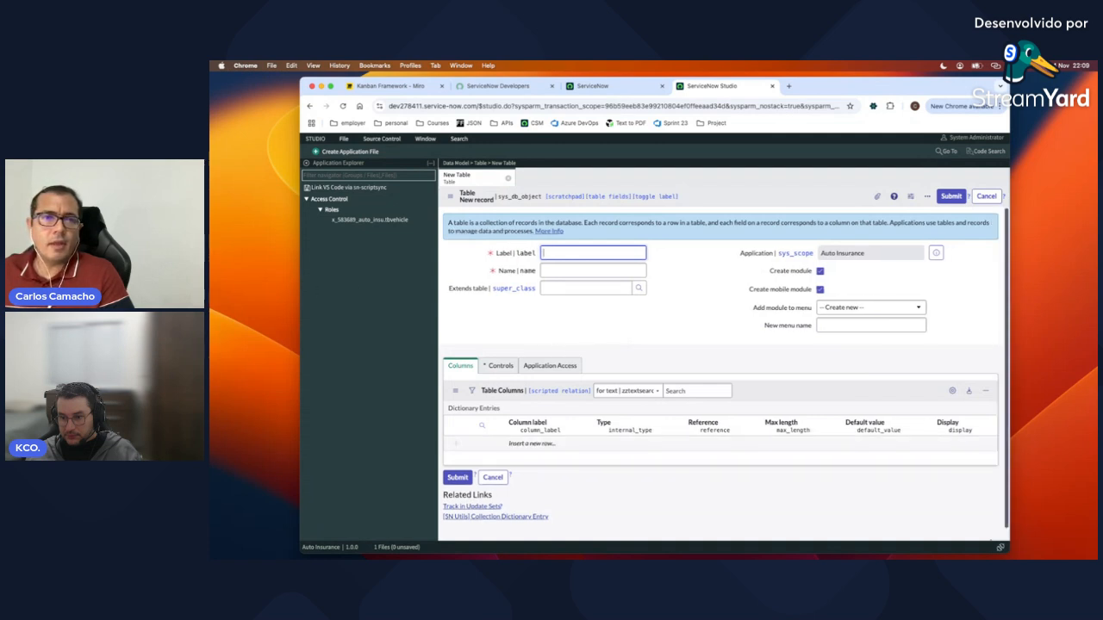
# Step: Label the new table Vehicle so its name becomes x_583689_auto_insu_vehicle, and untick Create module
pyautogui.click(590, 253)
pyautogui.write('V')
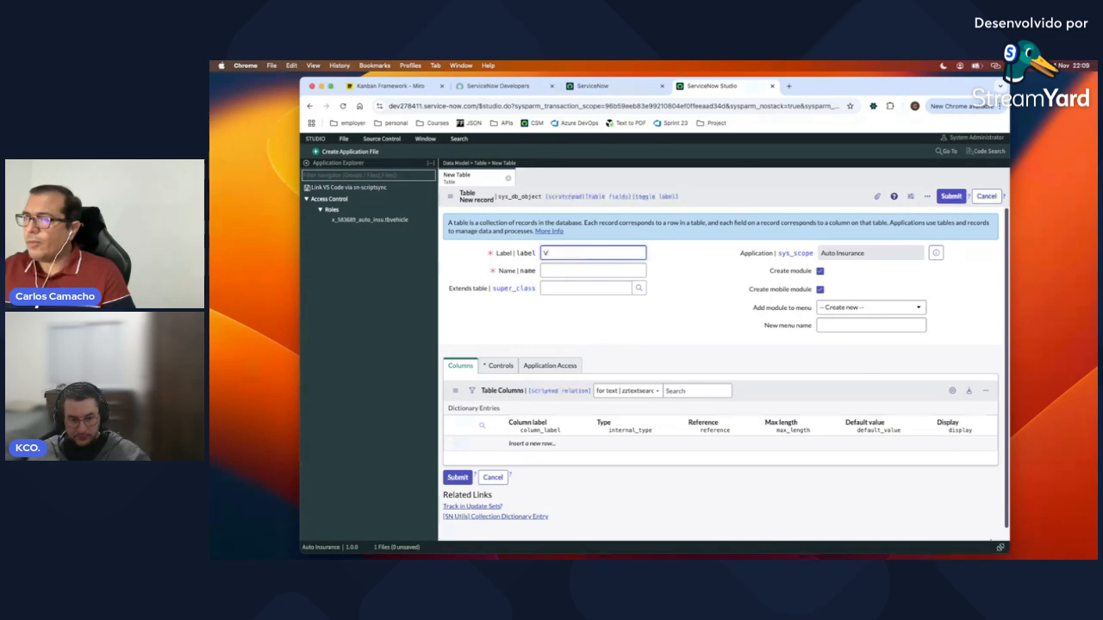
pyautogui.write('ehicle')
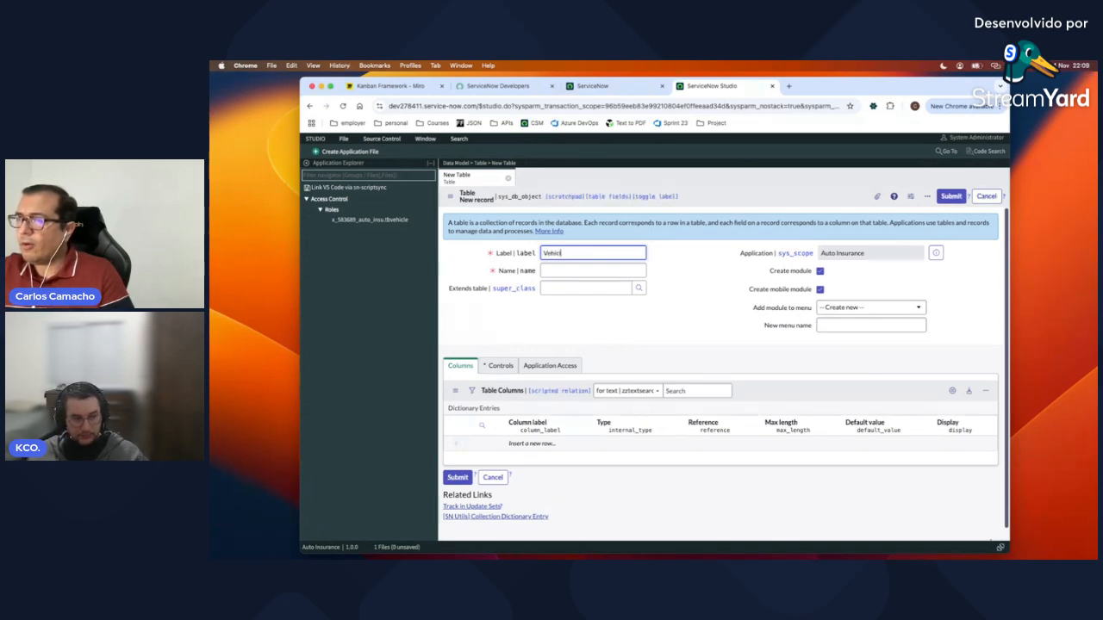
pyautogui.click(624, 269)
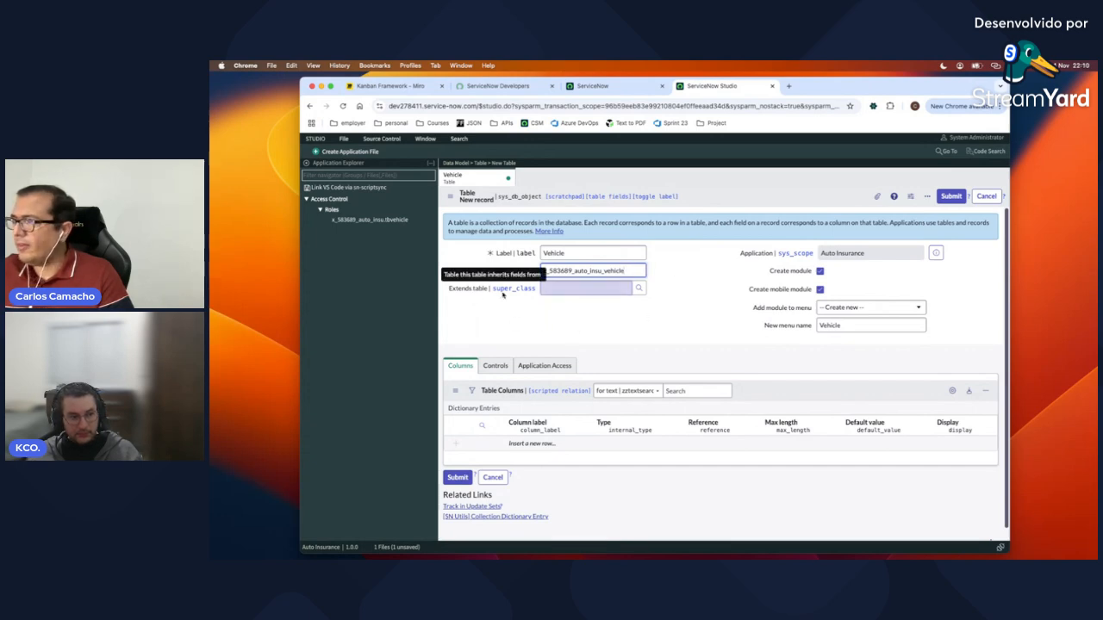
pyautogui.click(820, 271)
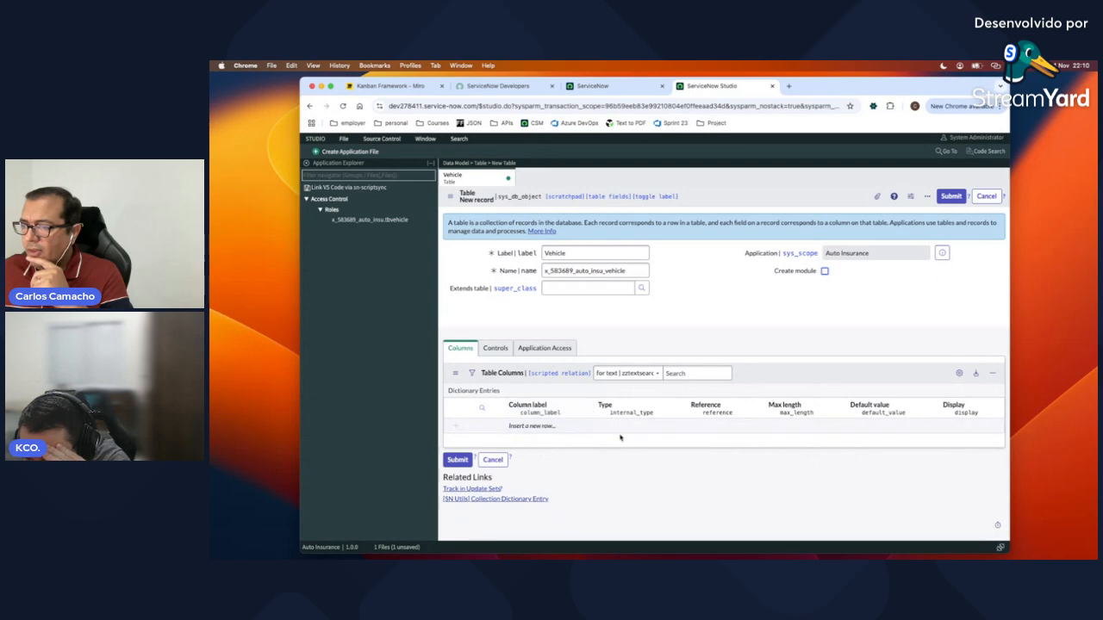
# Step: Enable auto-numbering with prefix CAR instead of VEH, starting number 1000 and 7 digits
pyautogui.click(498, 351)
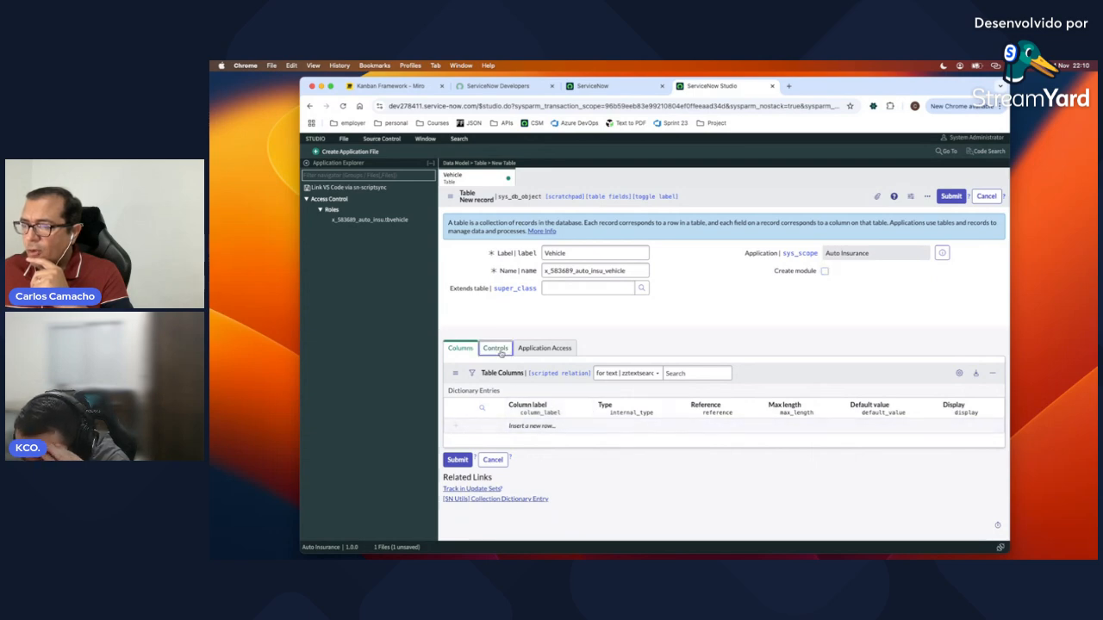
pyautogui.click(554, 351)
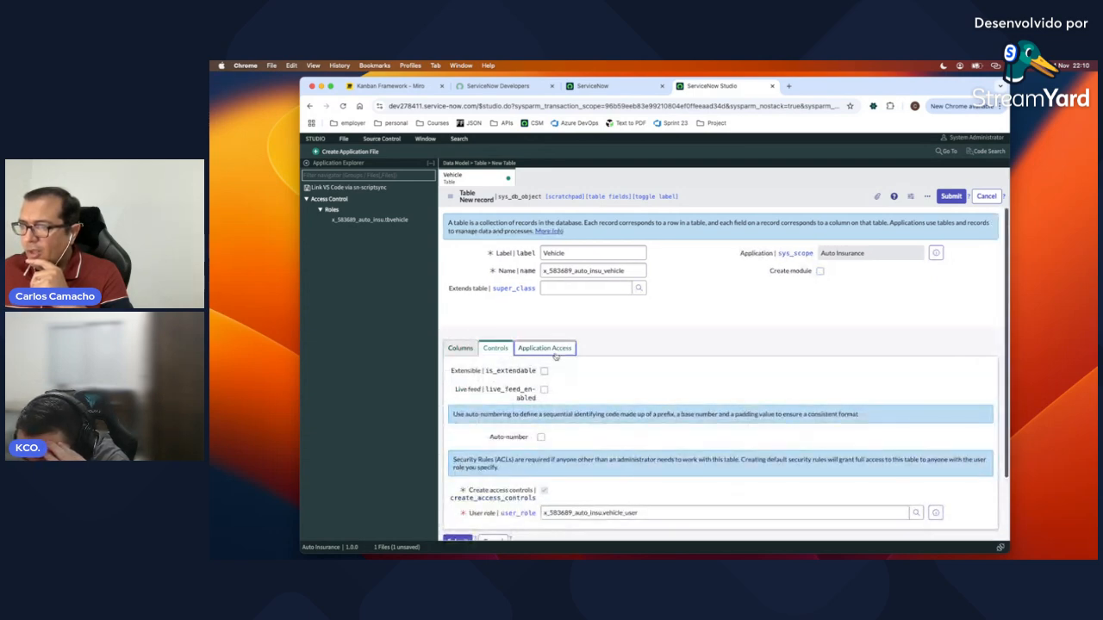
pyautogui.click(501, 351)
pyautogui.scroll(-2, 567, 375)
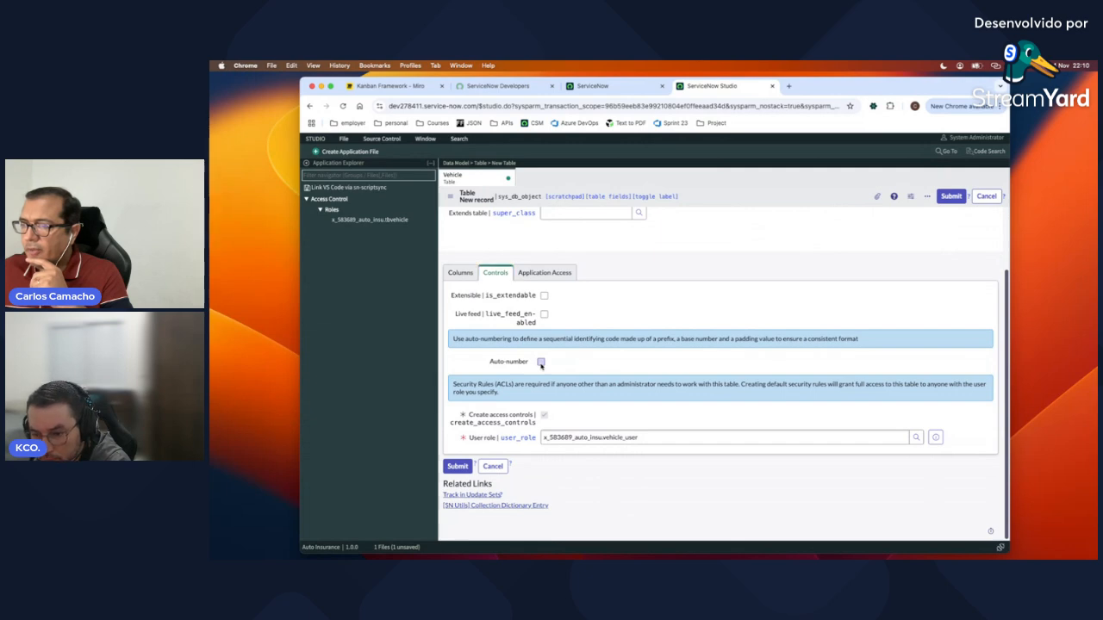
pyautogui.click(541, 363)
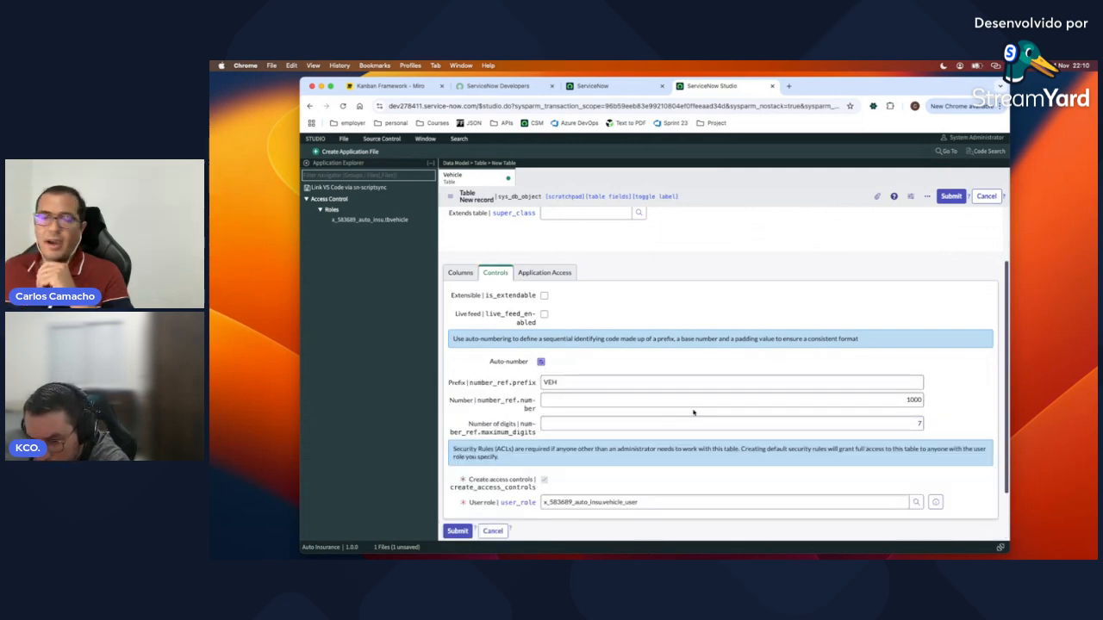
pyautogui.click(876, 400)
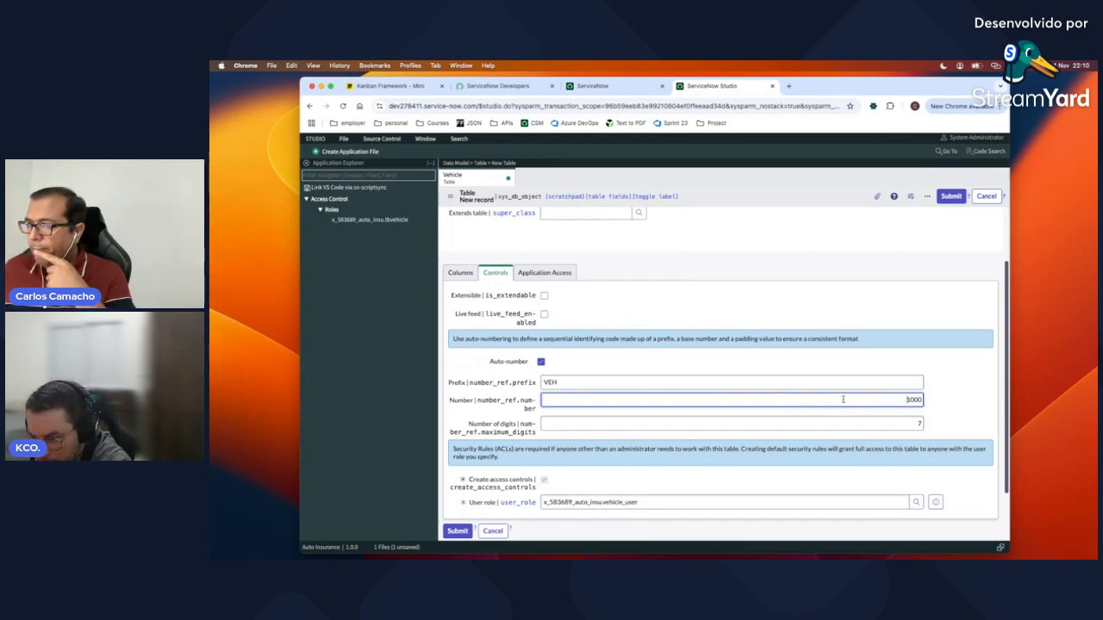
pyautogui.doubleClick(563, 382)
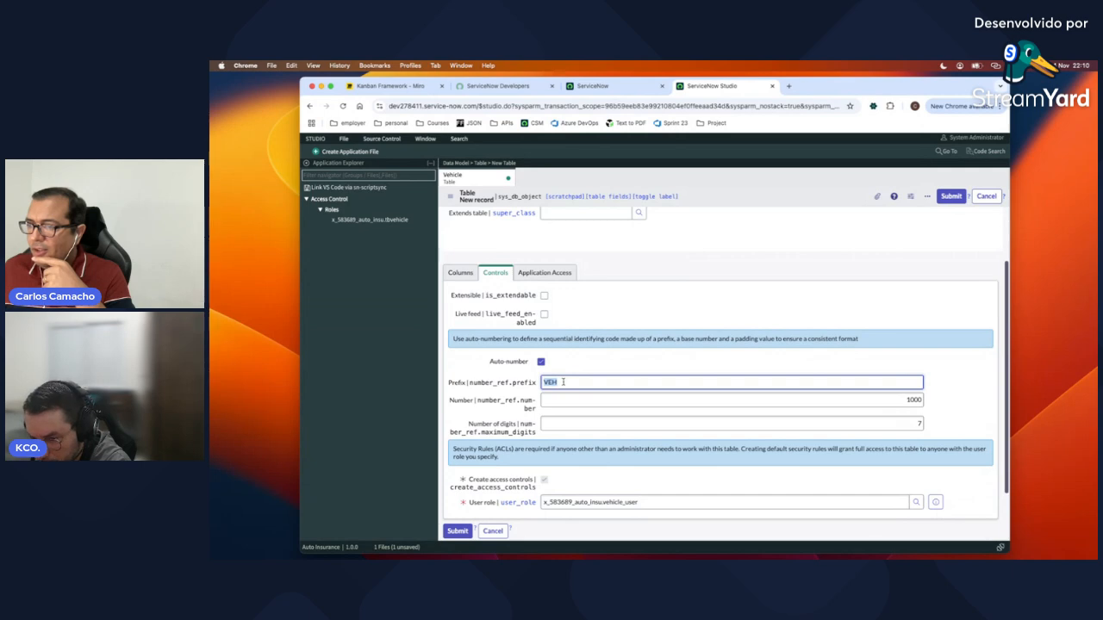
pyautogui.click(563, 382)
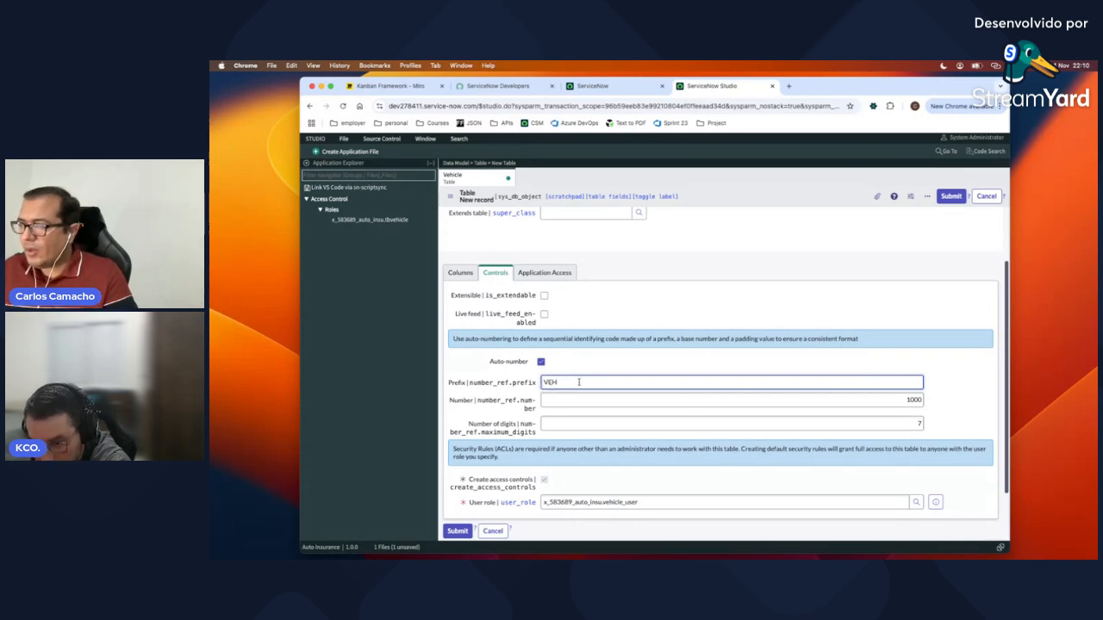
pyautogui.press('BackSpace')
pyautogui.press('BackSpace')
pyautogui.press('BackSpace')
pyautogui.write('CAR')
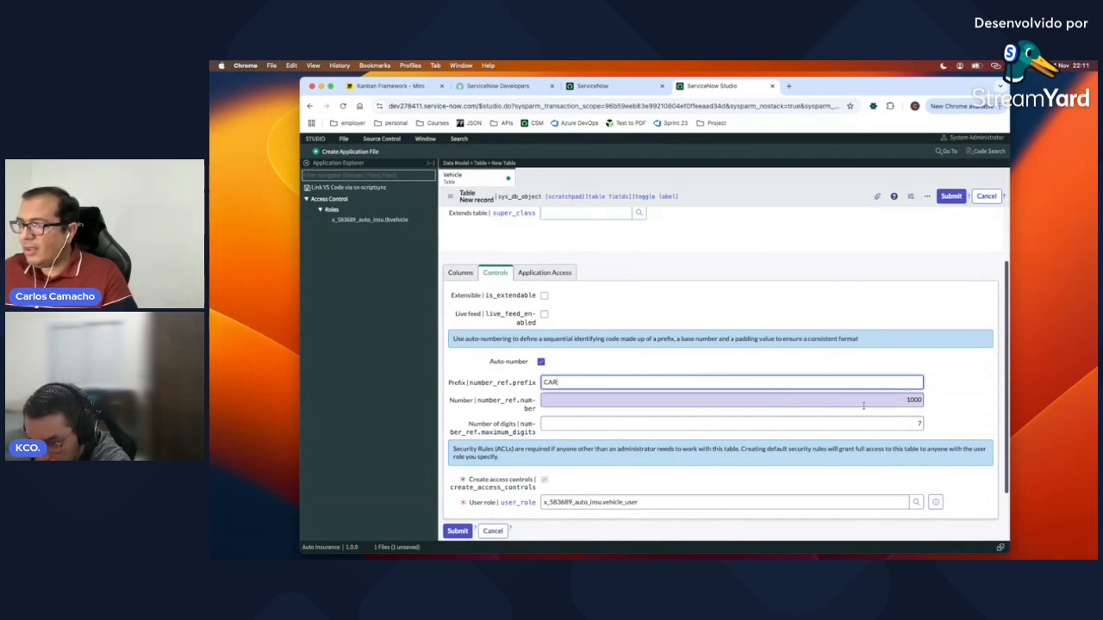
pyautogui.doubleClick(918, 423)
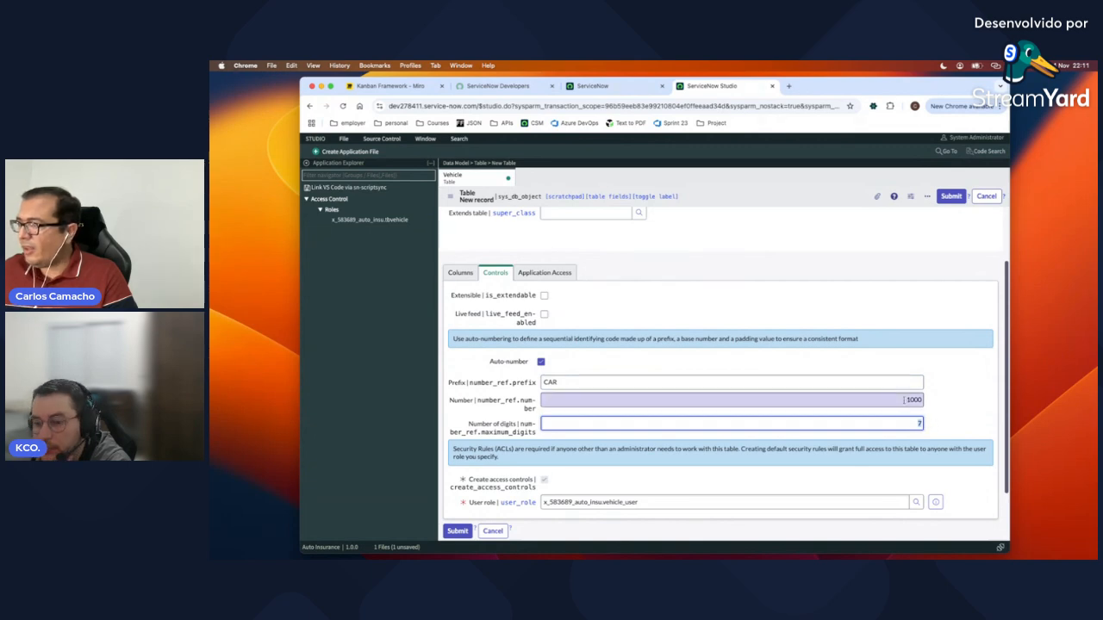
pyautogui.click(905, 399)
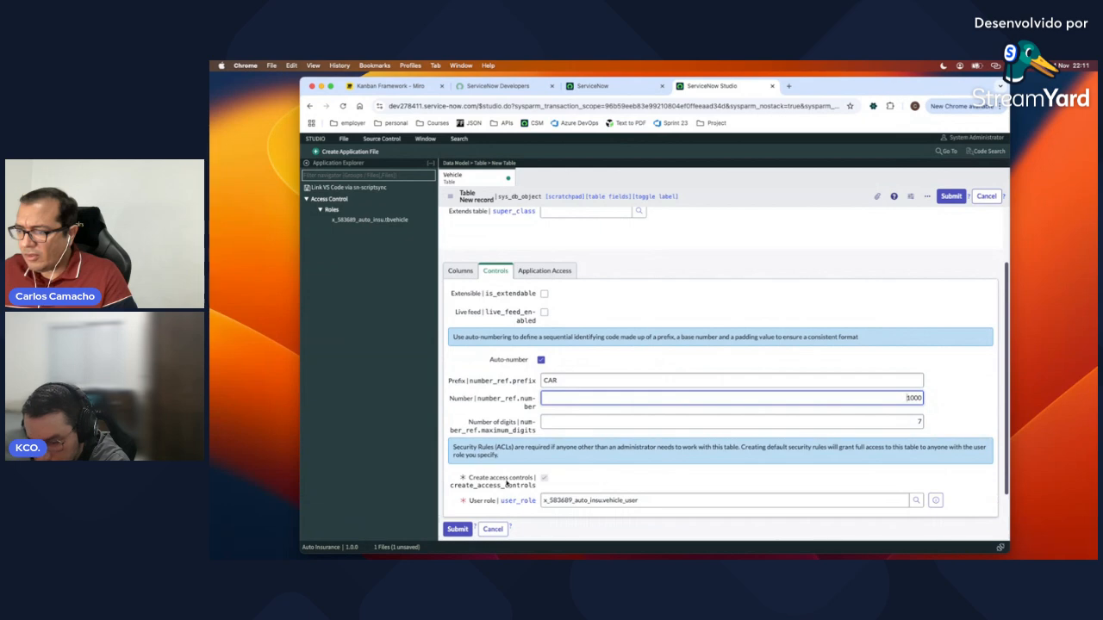
# Step: Set the Vehicle table's user role to x_583689_auto_insu.tbvehicle and submit the table
pyautogui.click(654, 500)
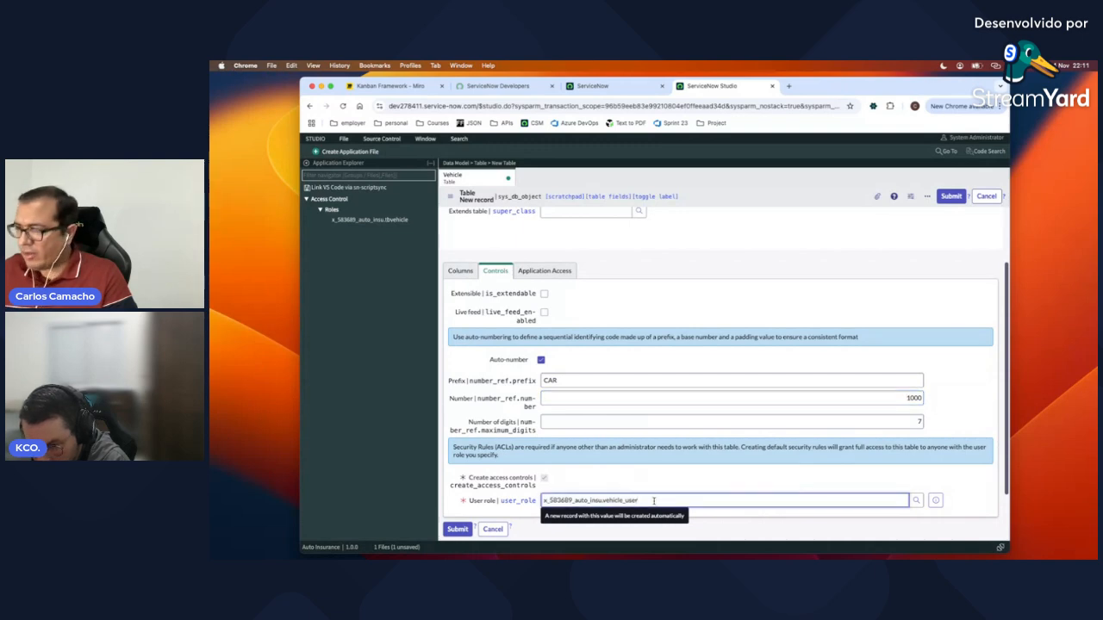
pyautogui.press('BackSpace')
pyautogui.press('BackSpace')
pyautogui.press('BackSpace')
pyautogui.press('BackSpace')
pyautogui.press('BackSpace')
pyautogui.press('BackSpace')
pyautogui.press('BackSpace')
pyautogui.press('BackSpace')
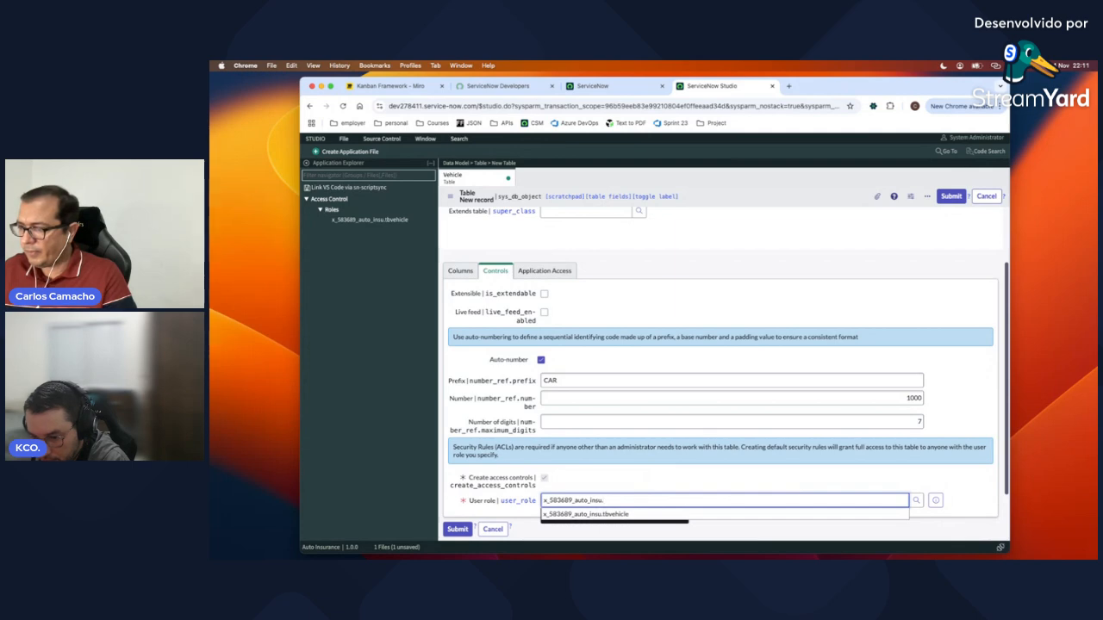
pyautogui.click(625, 515)
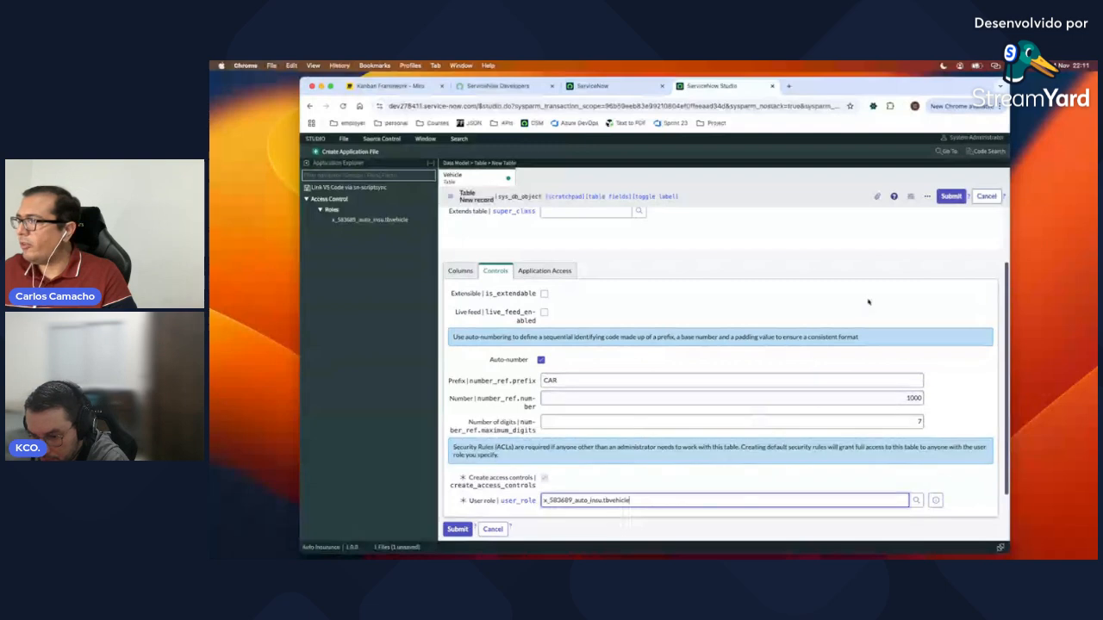
pyautogui.click(949, 197)
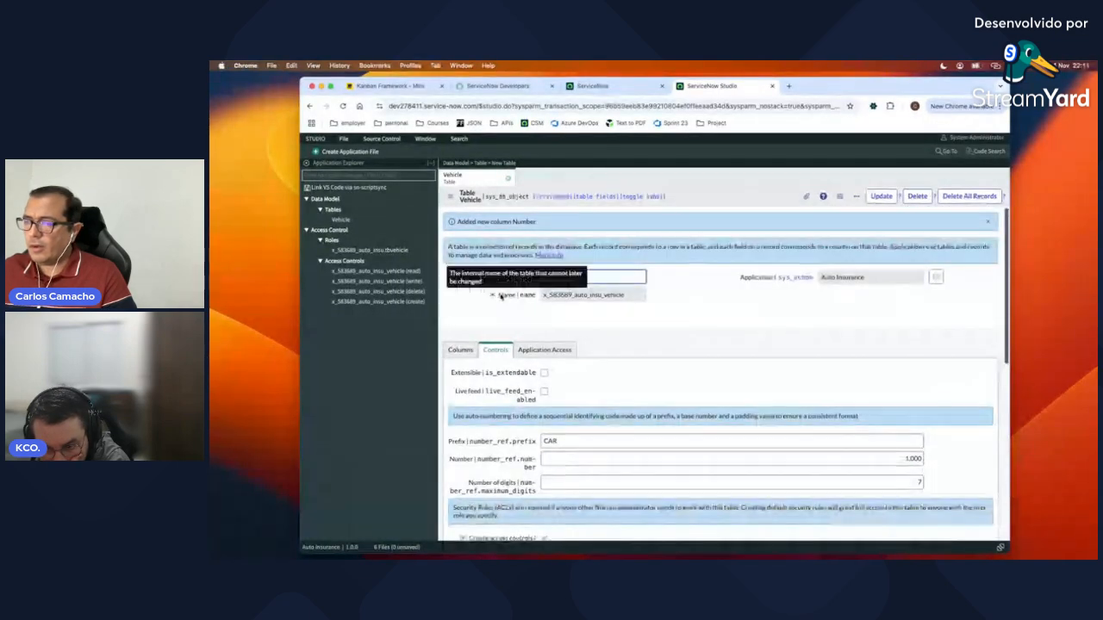
# Step: Review the Vehicle table's columns: Number plus Updated, Created by, Created, Updated by, Updates, Sys ID
pyautogui.click(461, 351)
pyautogui.scroll(-2, 594, 375)
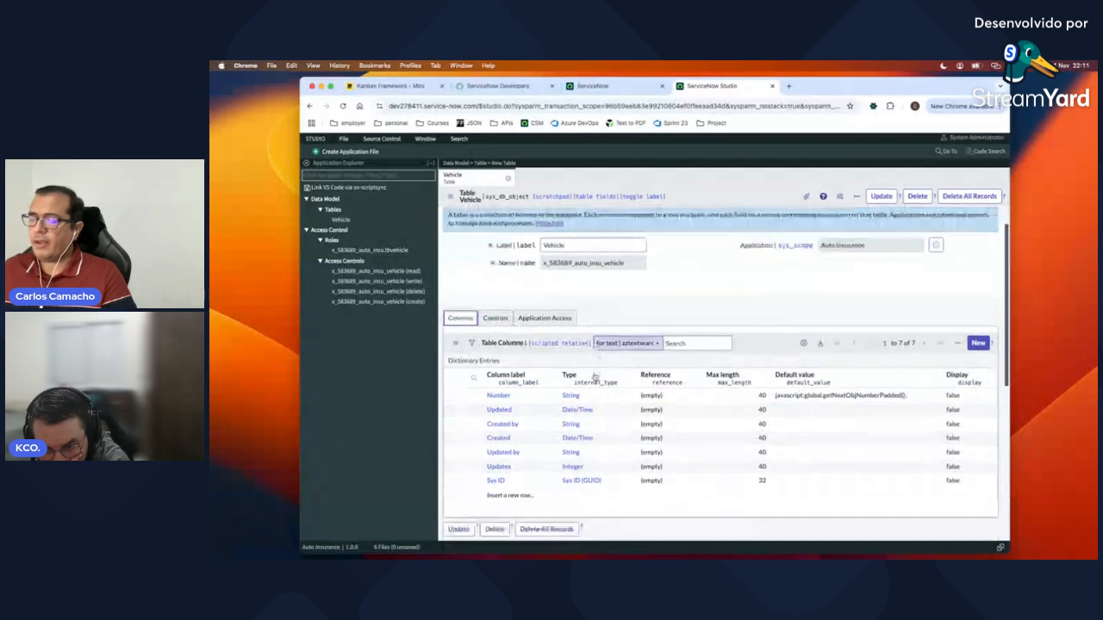
pyautogui.scroll(2, 588, 344)
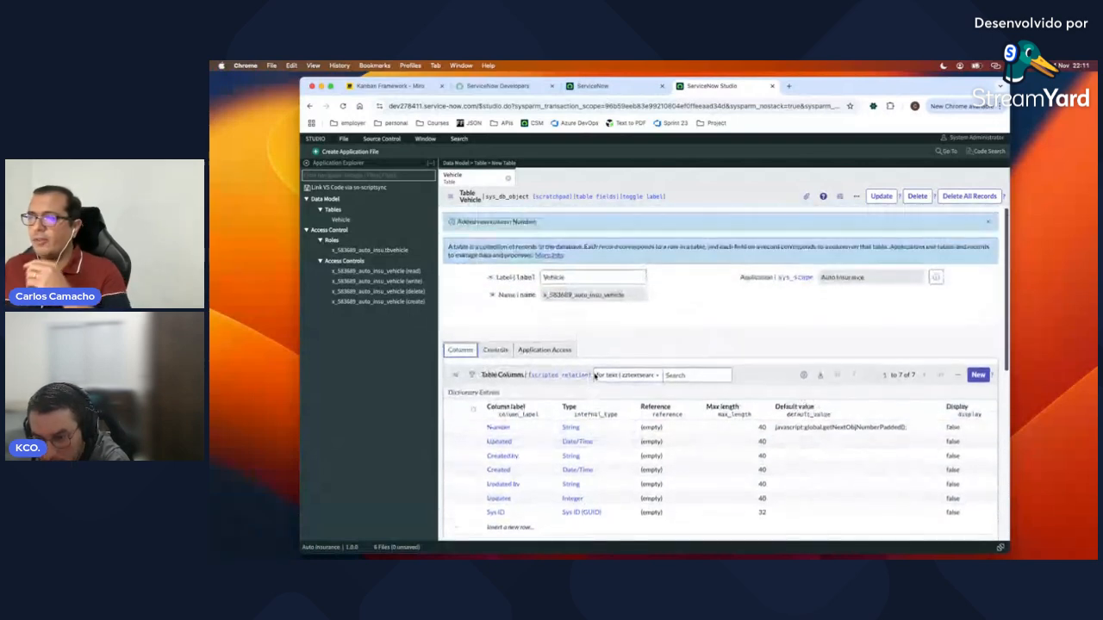
pyautogui.scroll(-2, 595, 407)
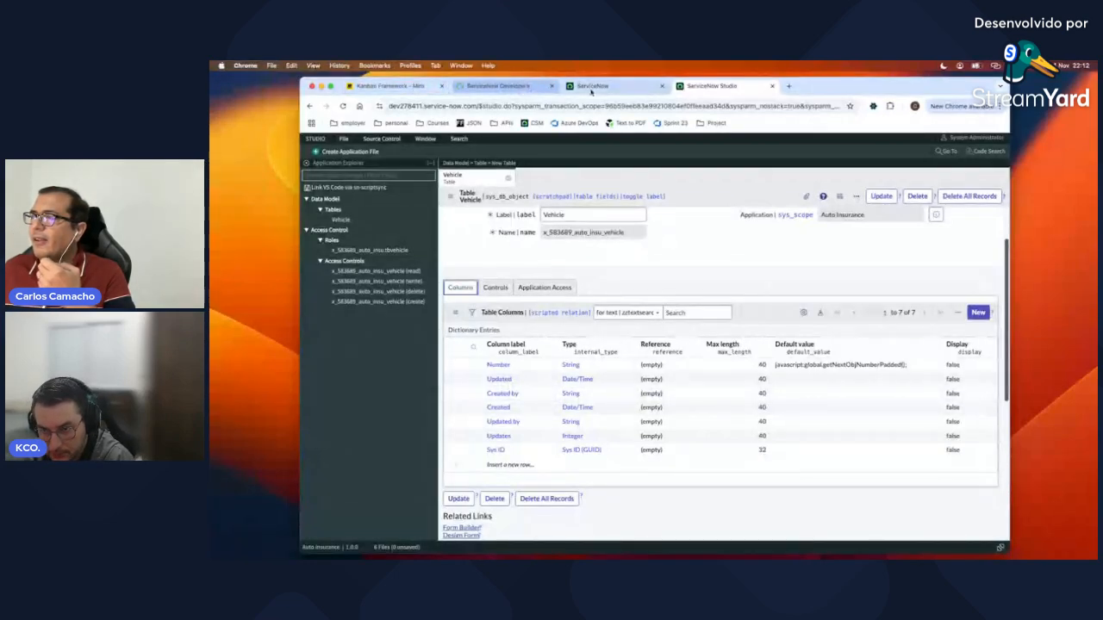
# Step: Add a new column to the Vehicle table with type True/False
pyautogui.click(979, 313)
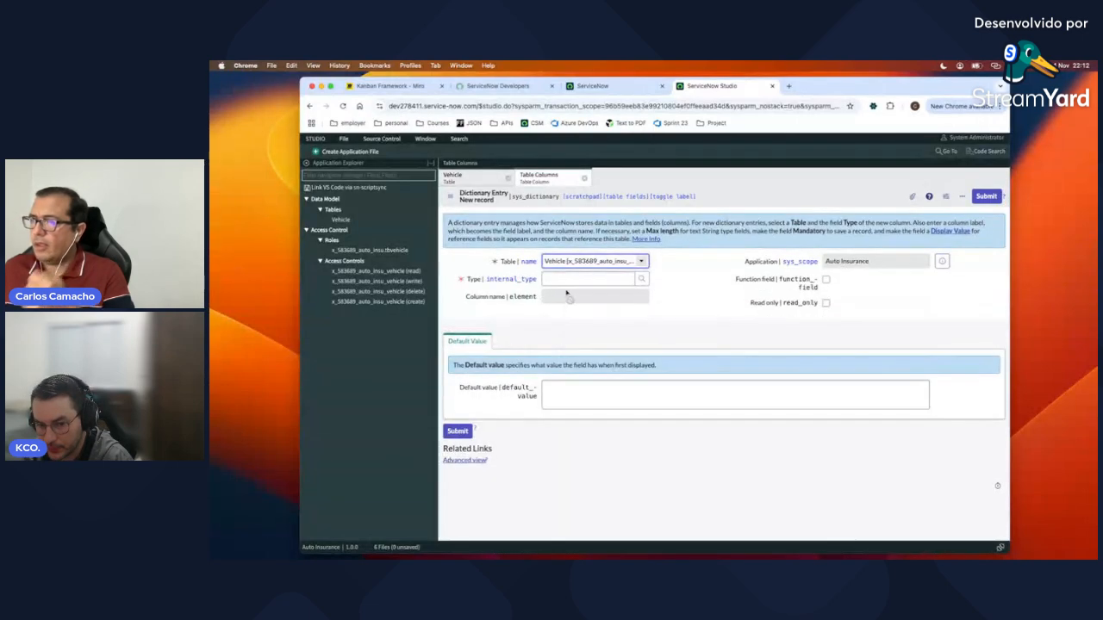
pyautogui.click(568, 278)
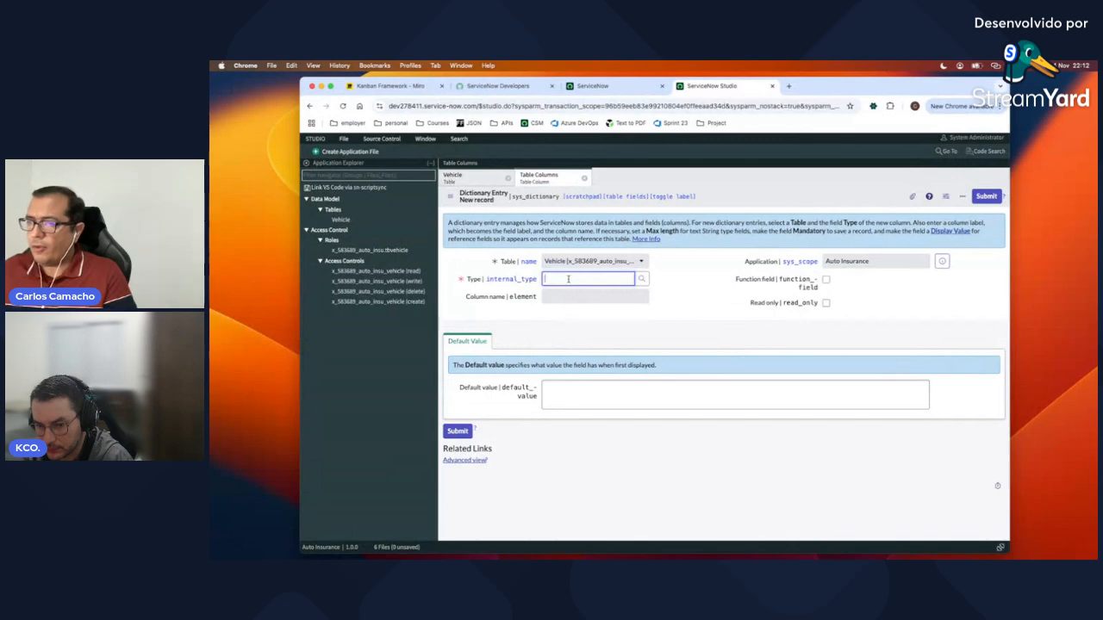
pyautogui.write('B')
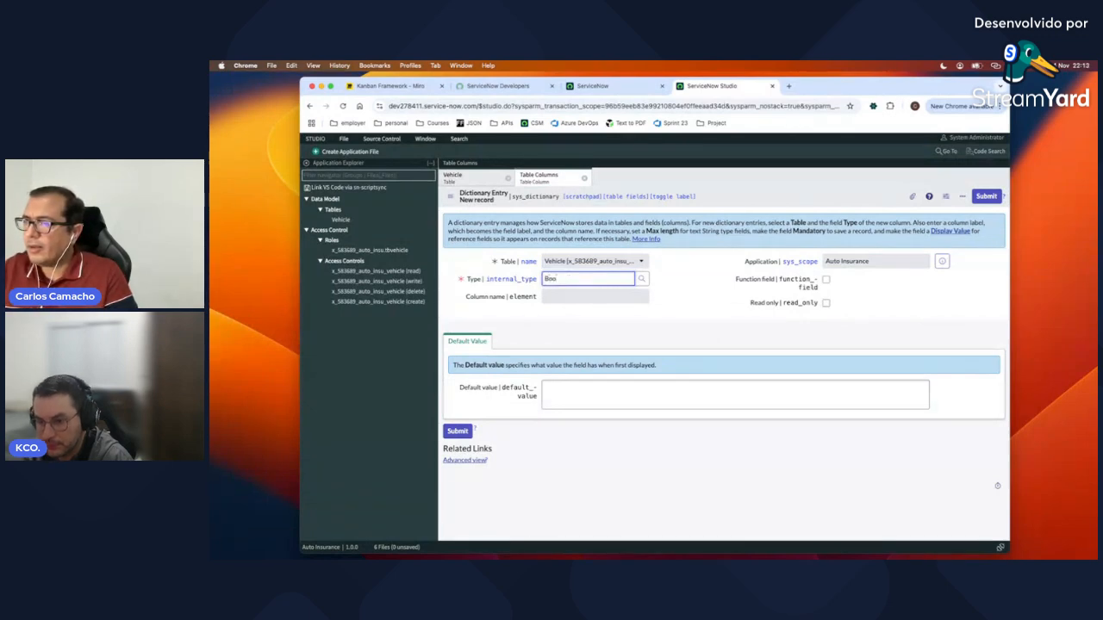
pyautogui.press('BackSpace')
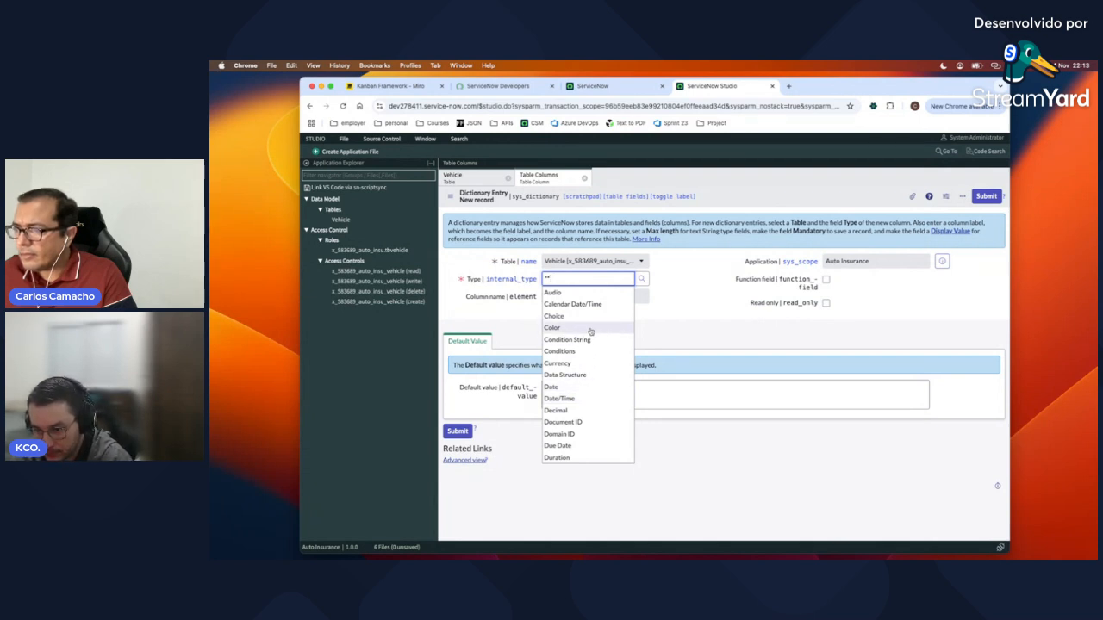
pyautogui.press('BackSpace')
pyautogui.press('BackSpace')
pyautogui.write('tr')
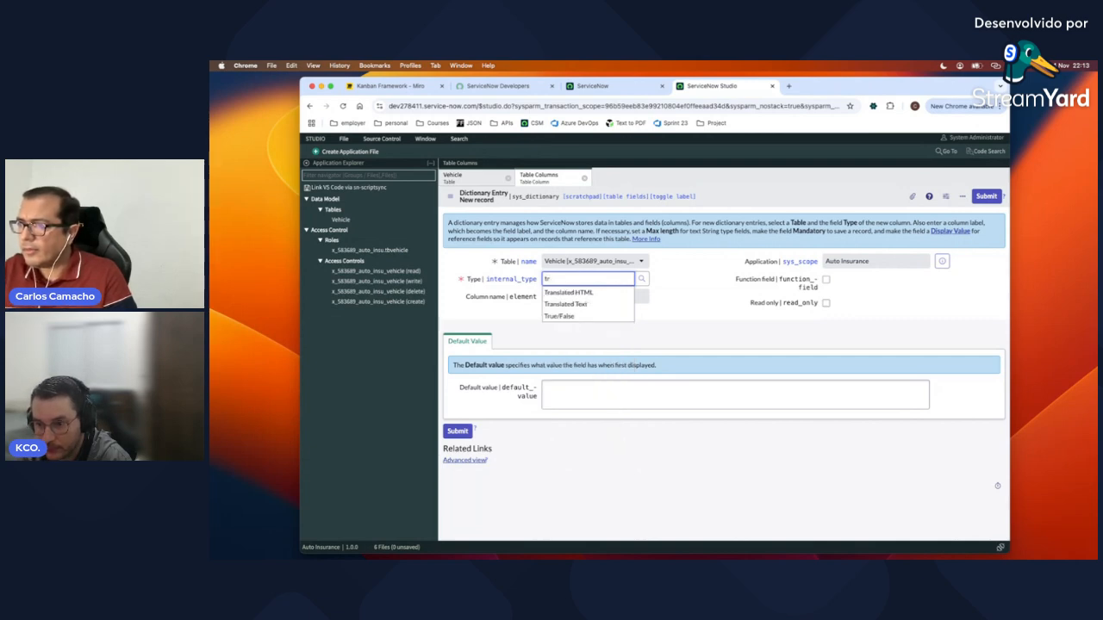
pyautogui.click(565, 317)
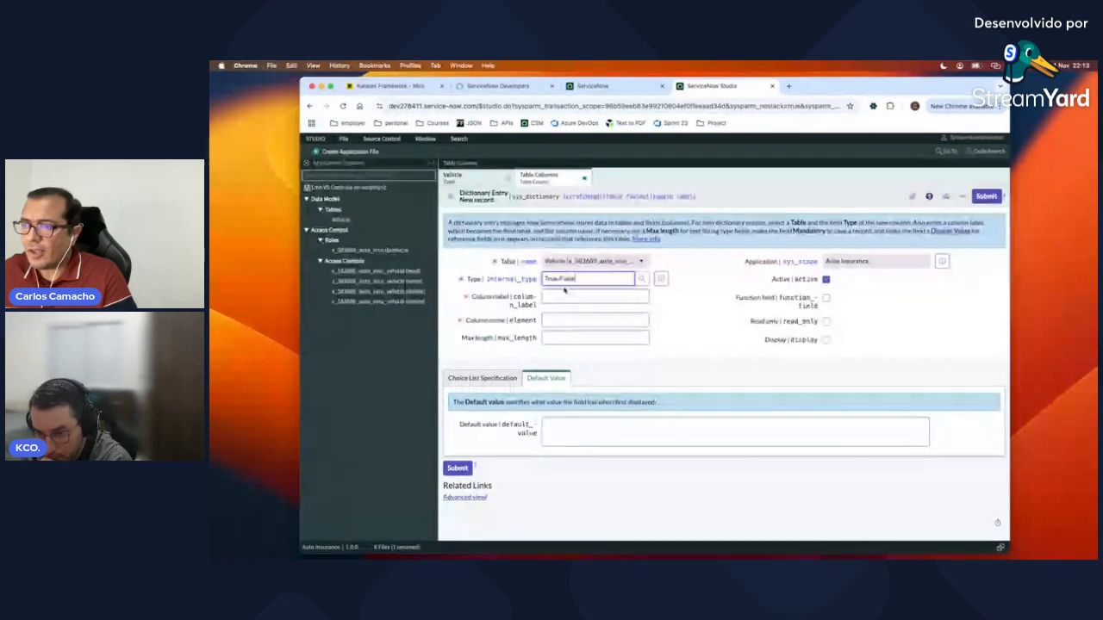
# Step: Label the column Active with name active, submit it, and refresh the column list
pyautogui.click(567, 297)
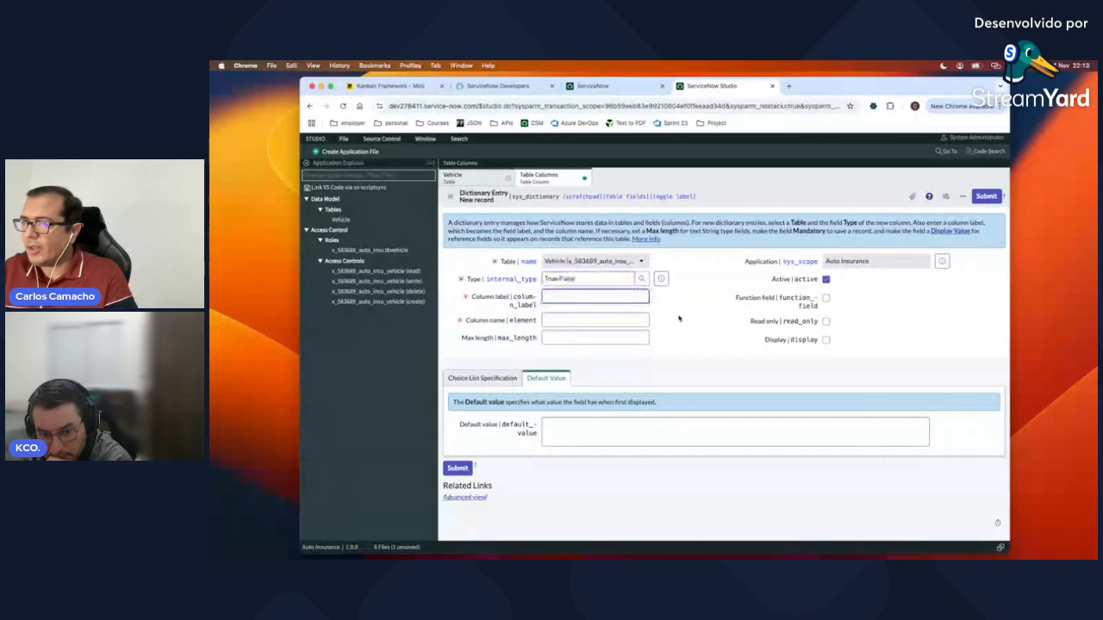
pyautogui.write('Active')
pyautogui.press('Tab')
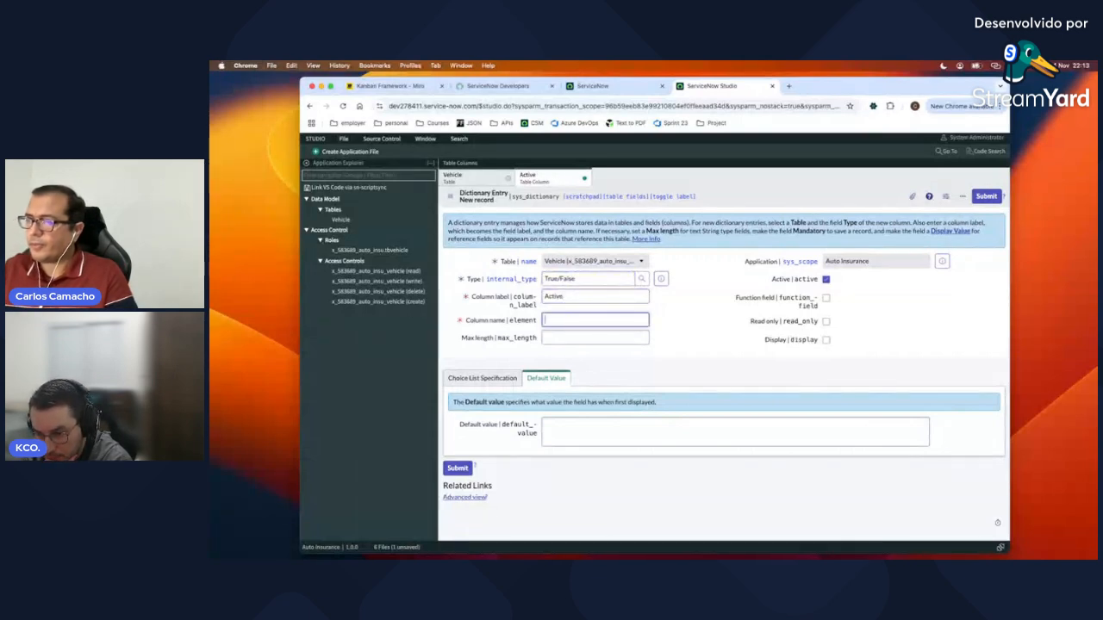
pyautogui.write('active')
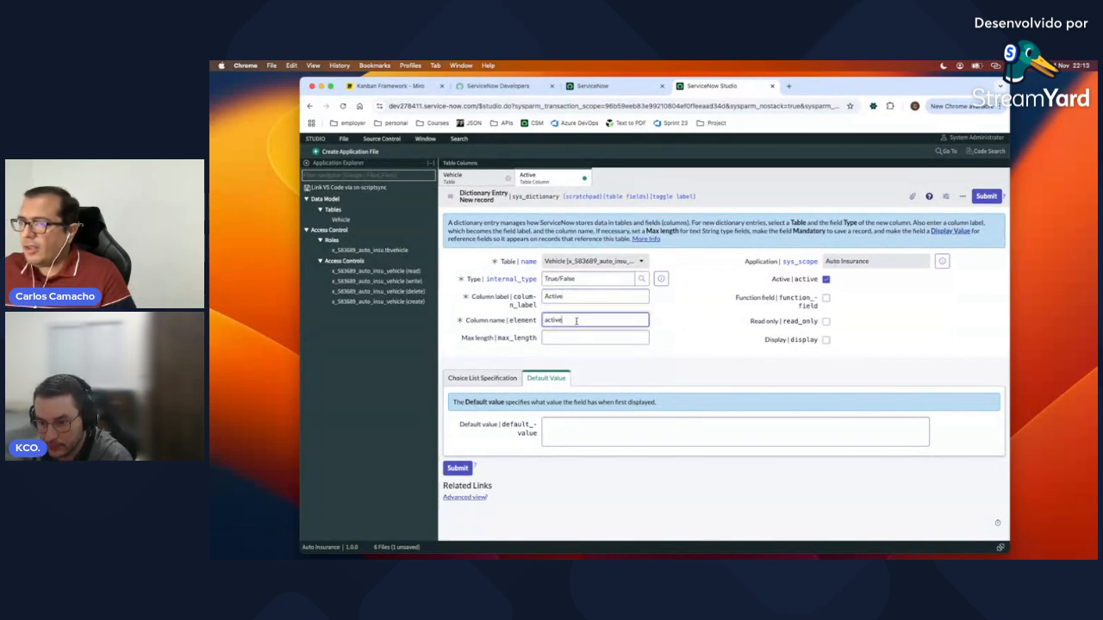
pyautogui.click(982, 199)
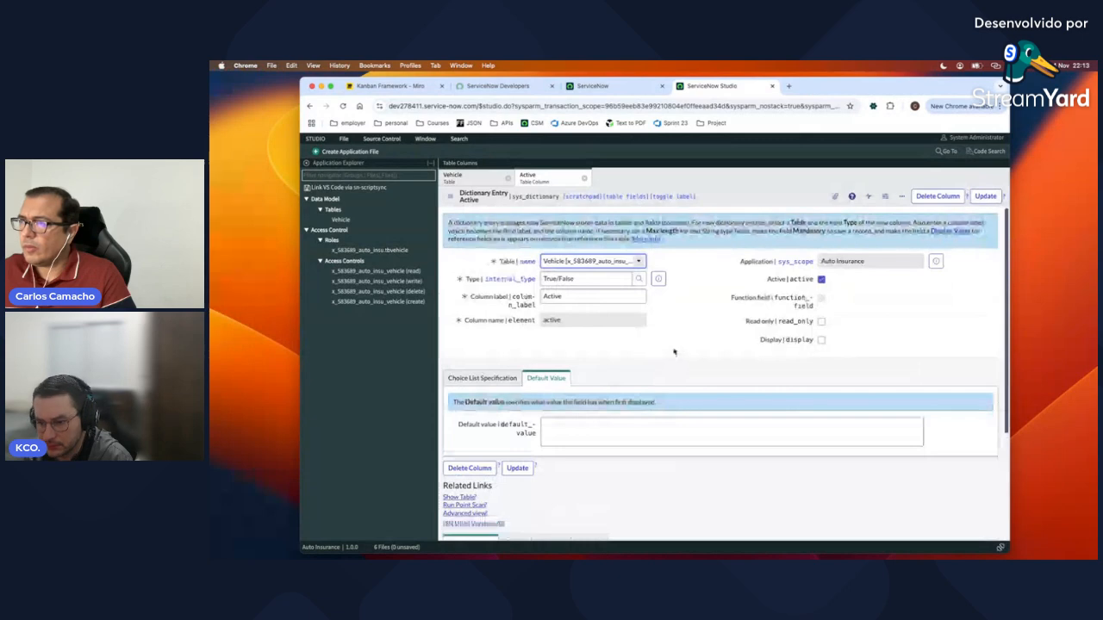
pyautogui.click(584, 181)
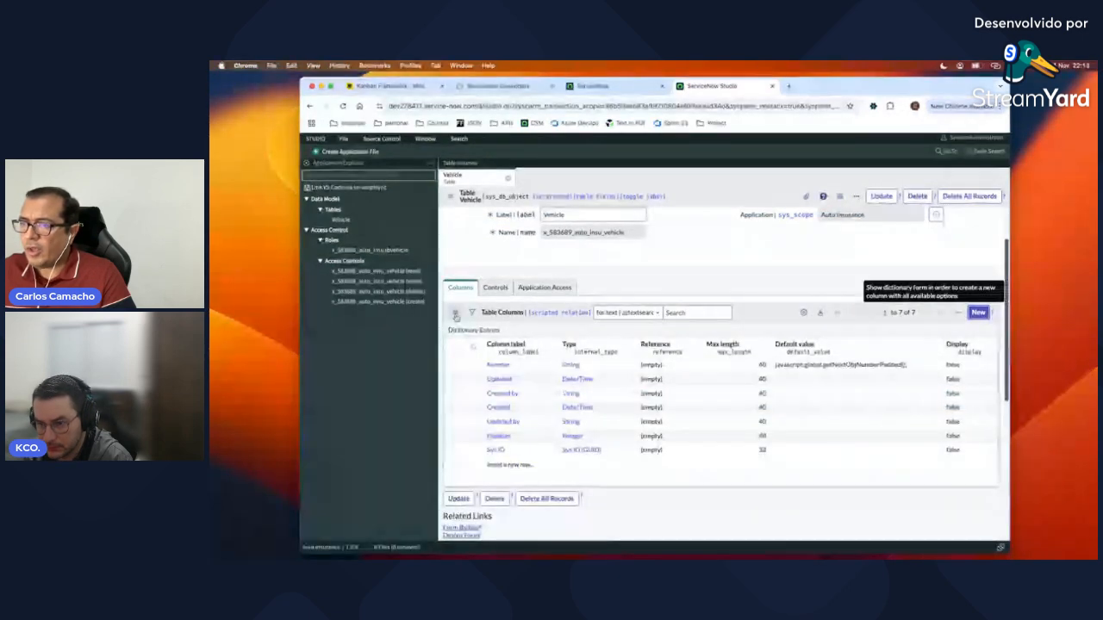
pyautogui.click(456, 313)
pyautogui.click(471, 333)
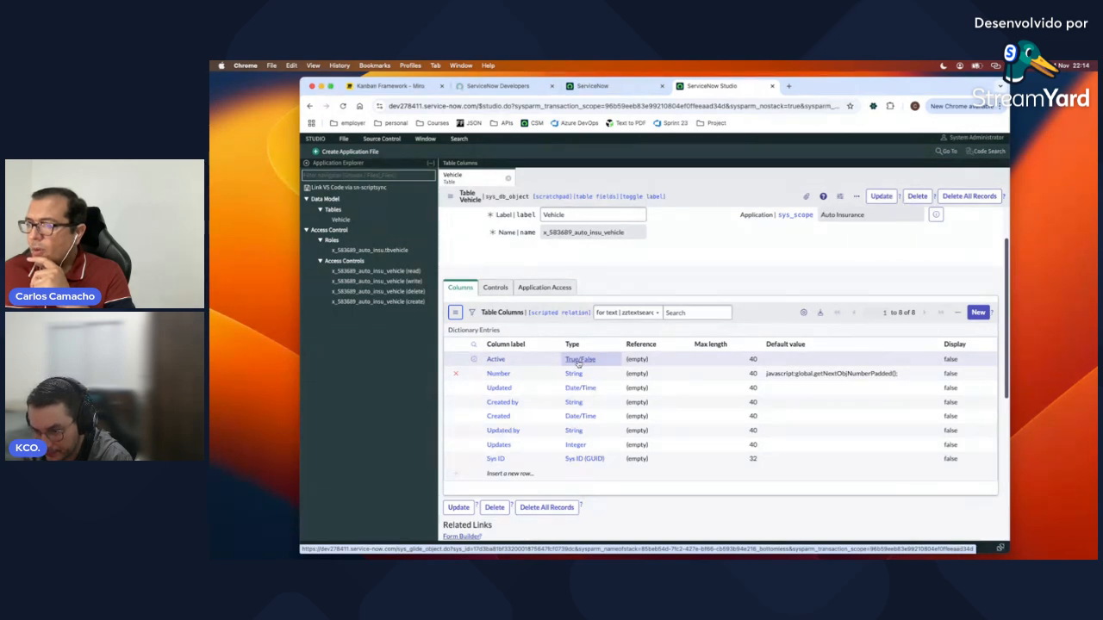
# Step: Add and save a String column labelled Name (name) with max length 100
pyautogui.click(975, 314)
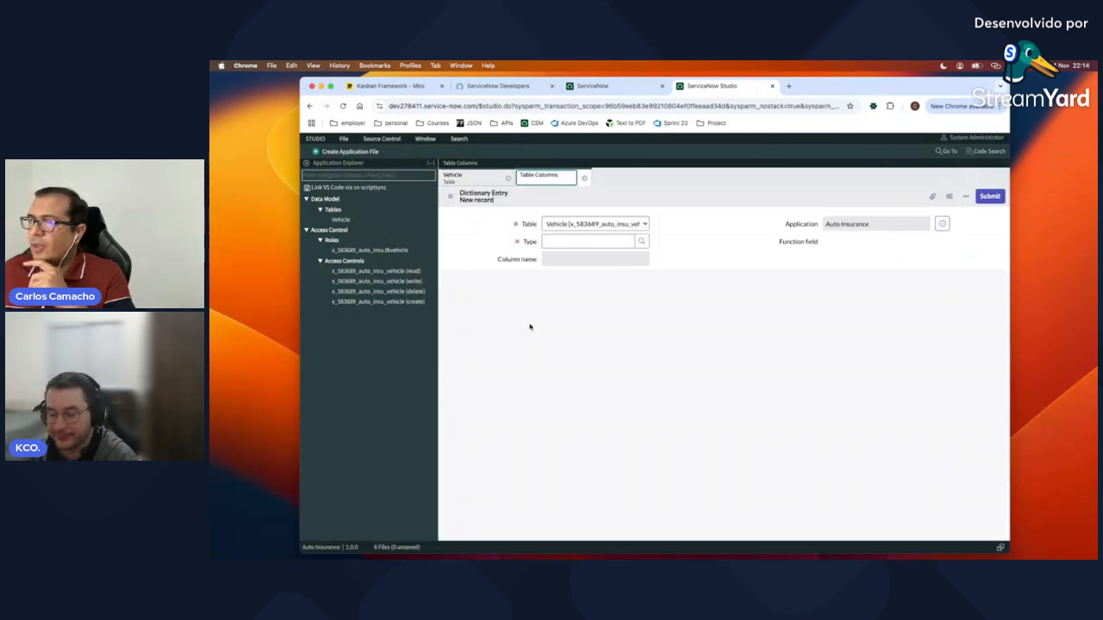
pyautogui.click(571, 280)
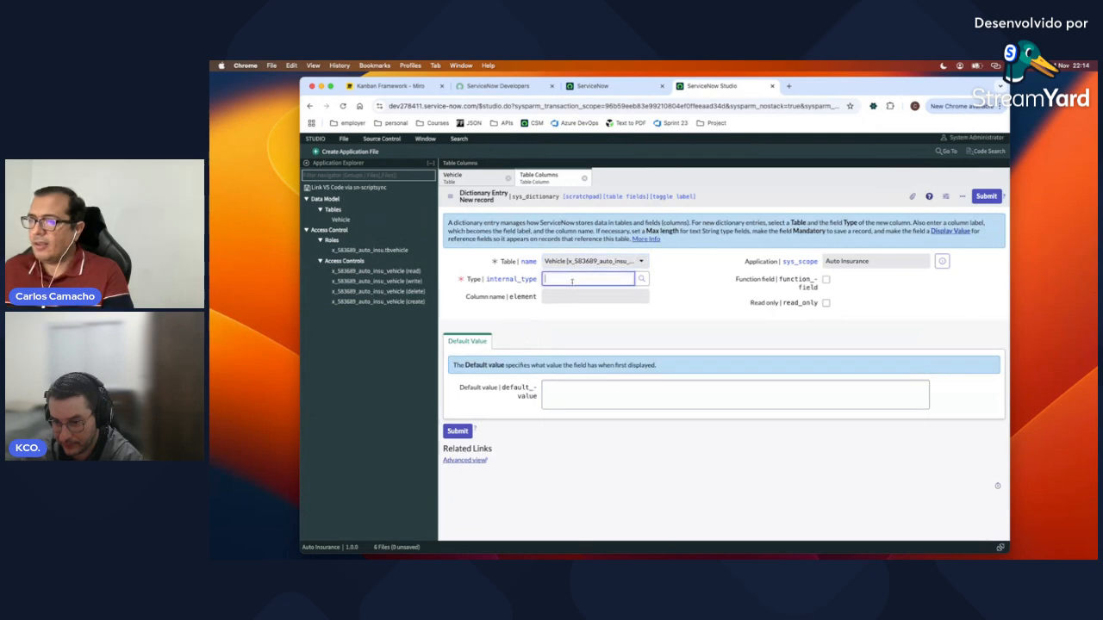
pyautogui.write('St')
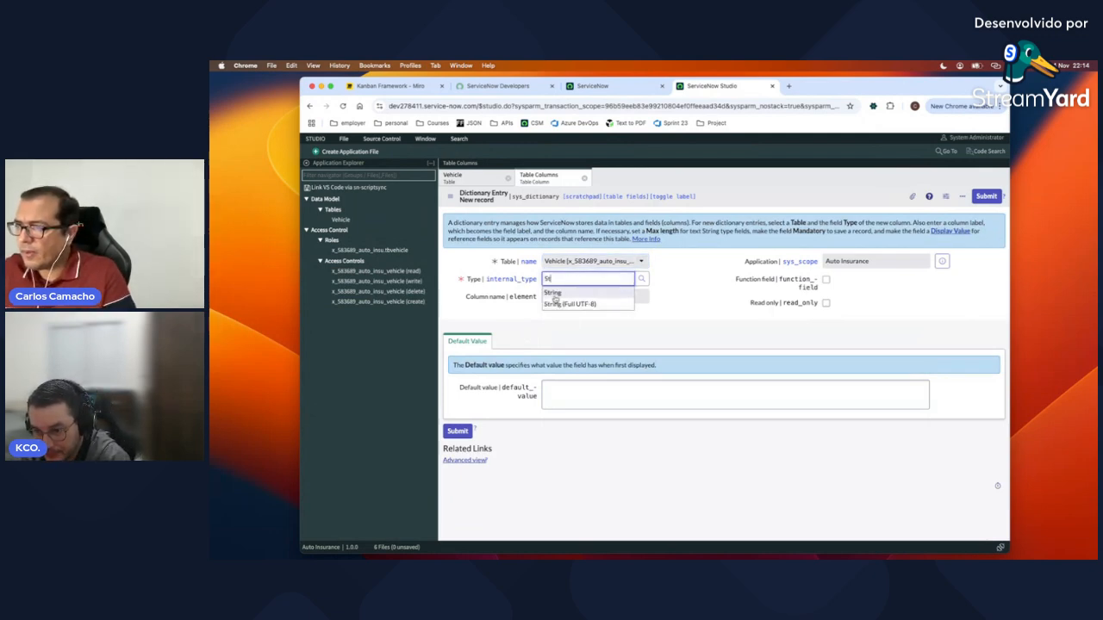
pyautogui.click(554, 294)
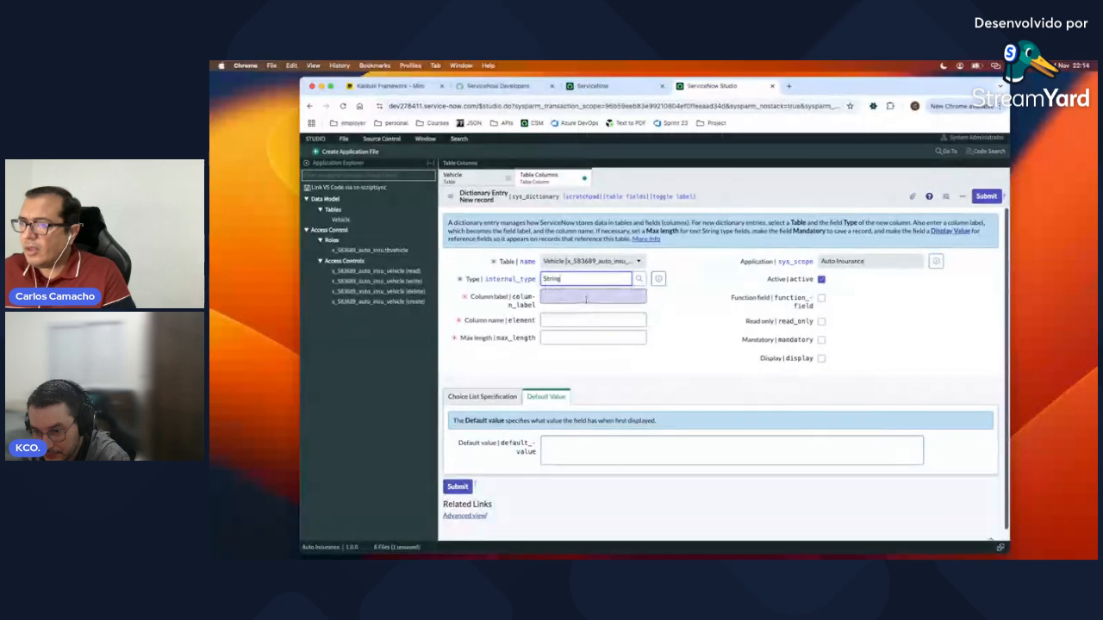
pyautogui.click(585, 298)
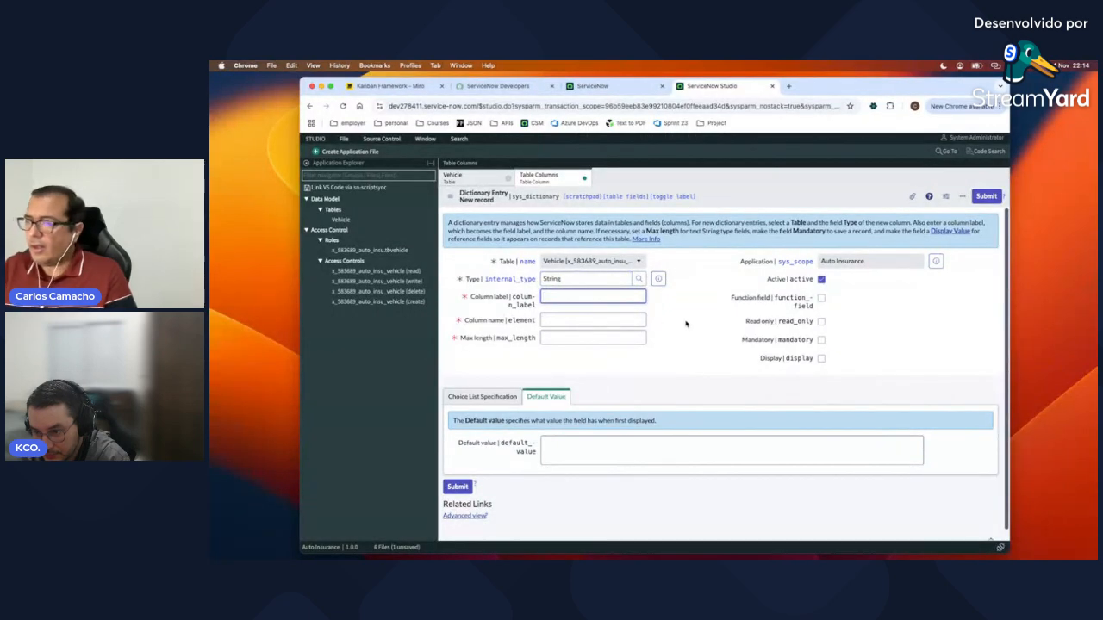
pyautogui.press('Tab')
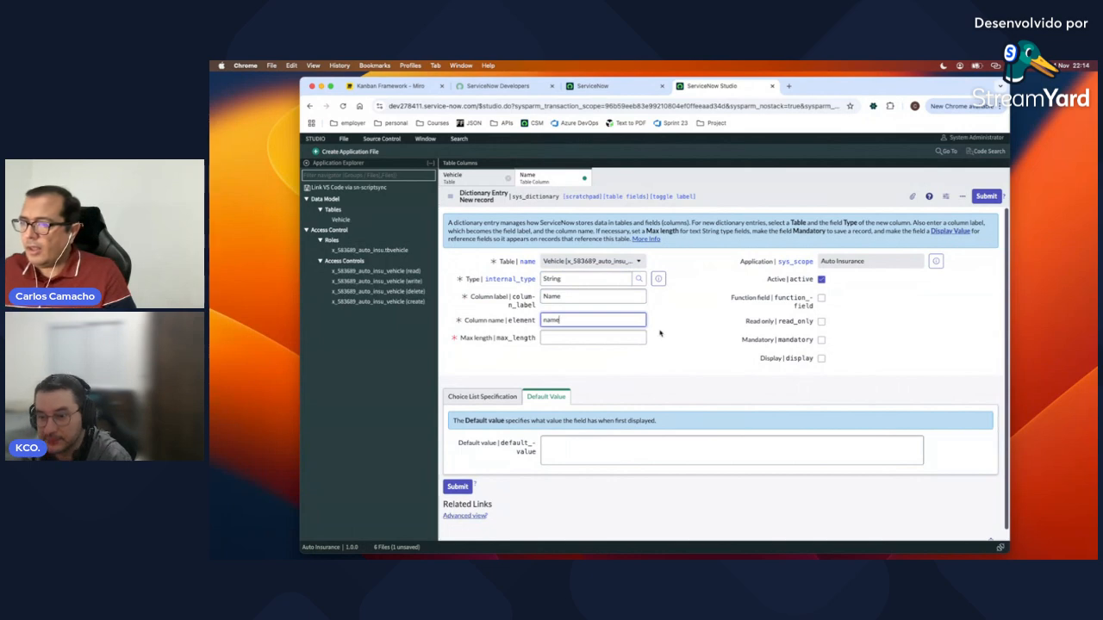
pyautogui.click(582, 339)
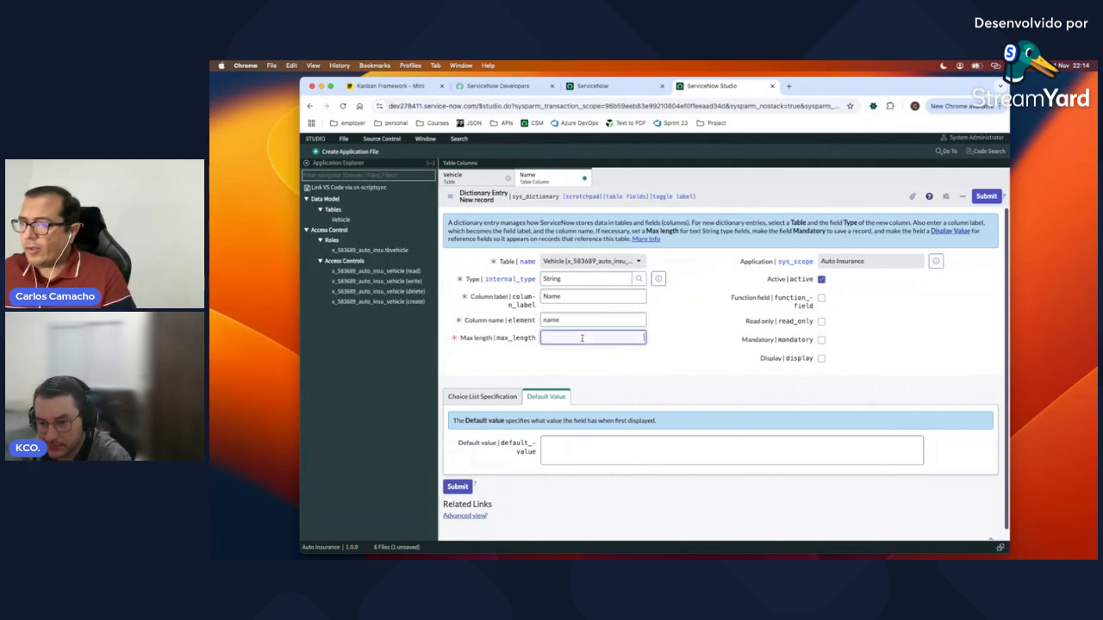
pyautogui.click(588, 337)
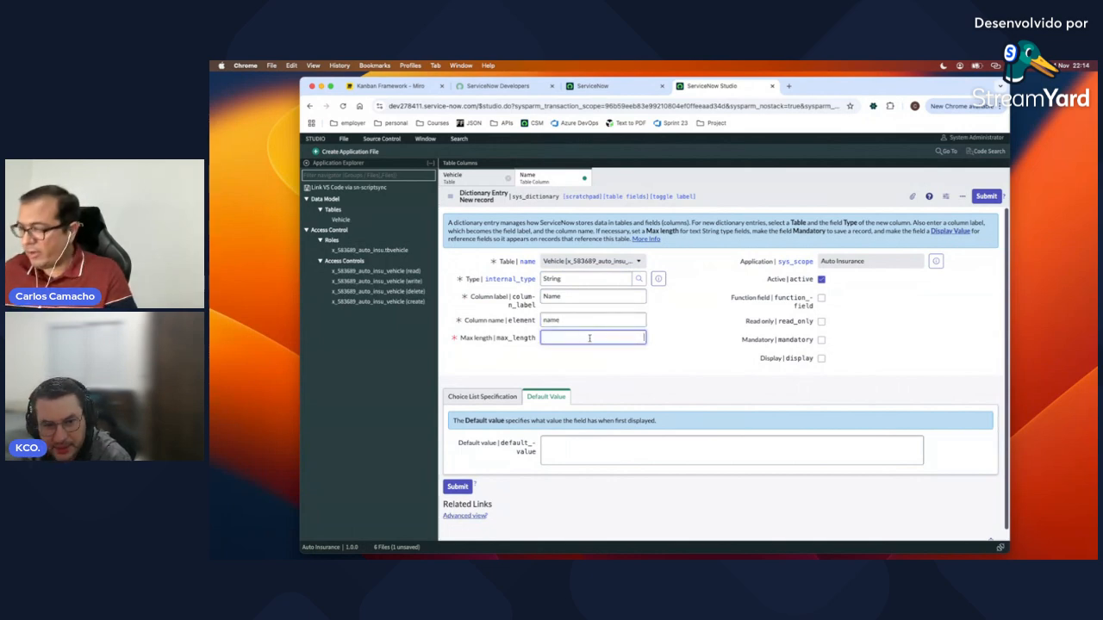
pyautogui.write('100')
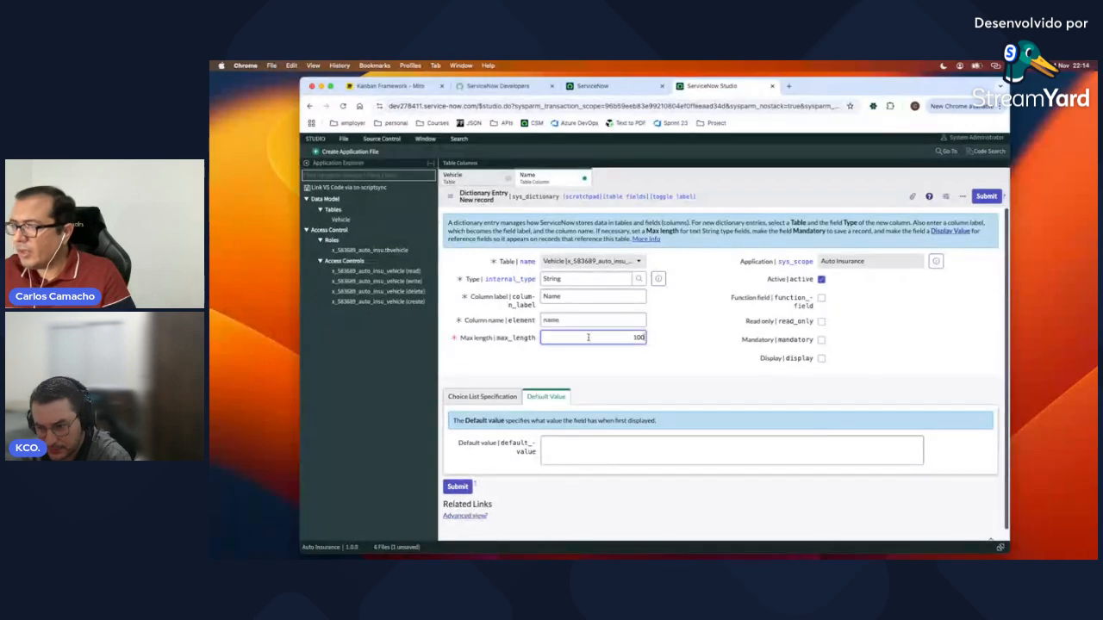
pyautogui.click(986, 196)
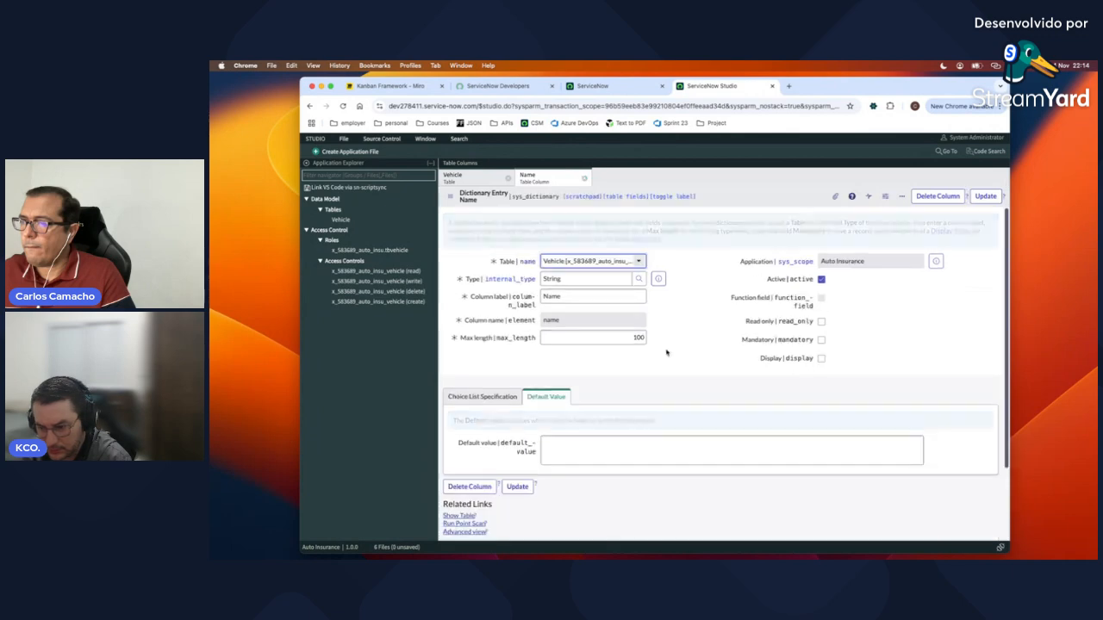
pyautogui.click(585, 180)
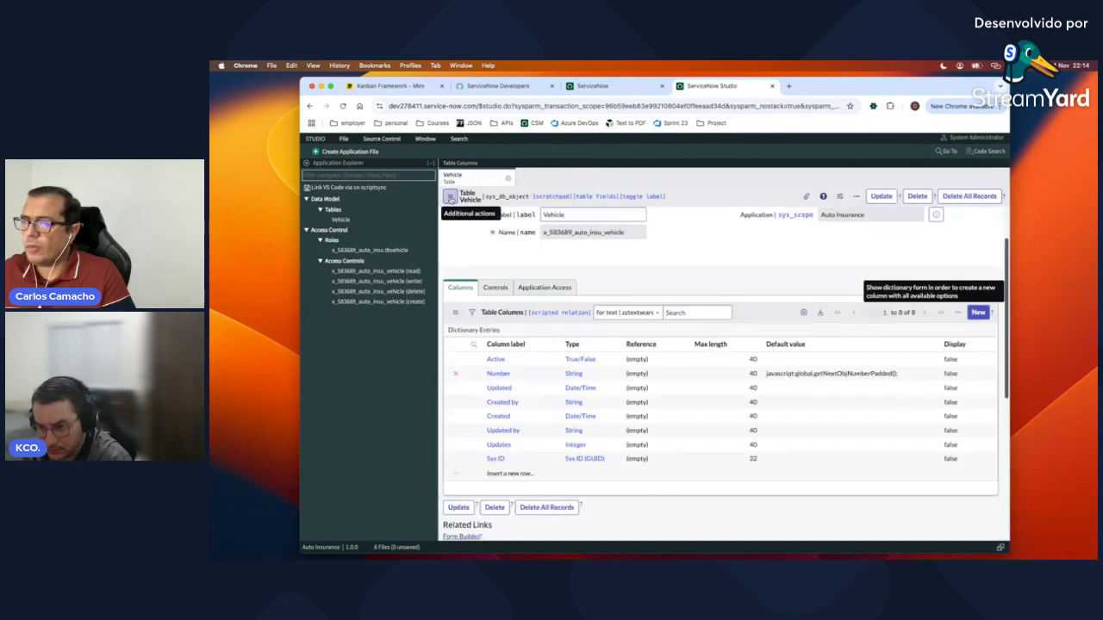
# Step: Reload the Vehicle table form and refresh the column list to show the Name column
pyautogui.click(449, 197)
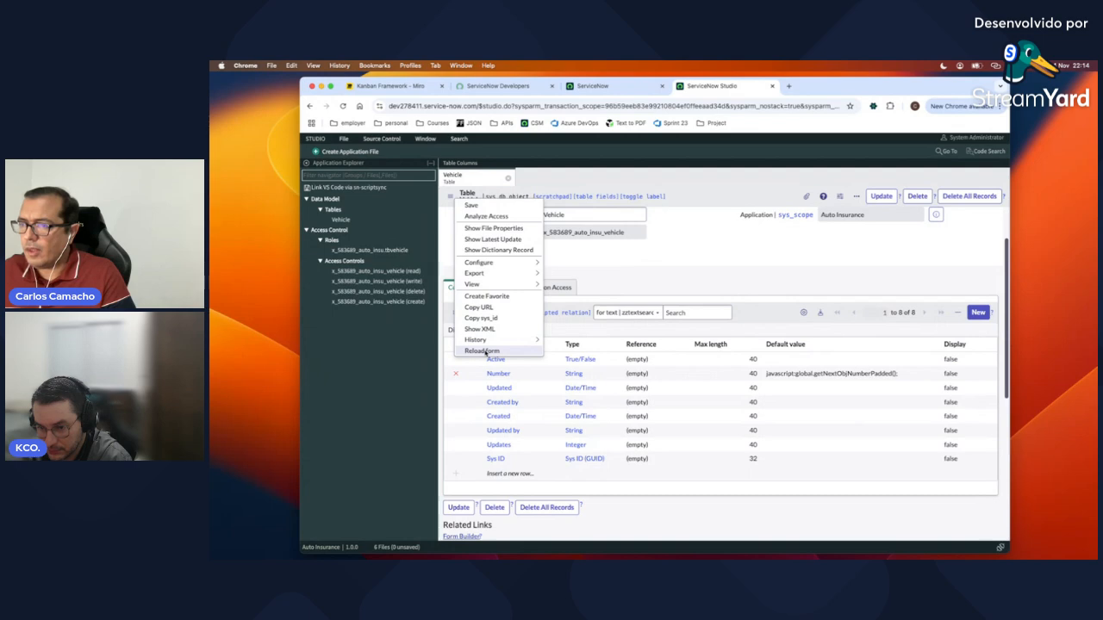
pyautogui.click(695, 244)
pyautogui.click(452, 314)
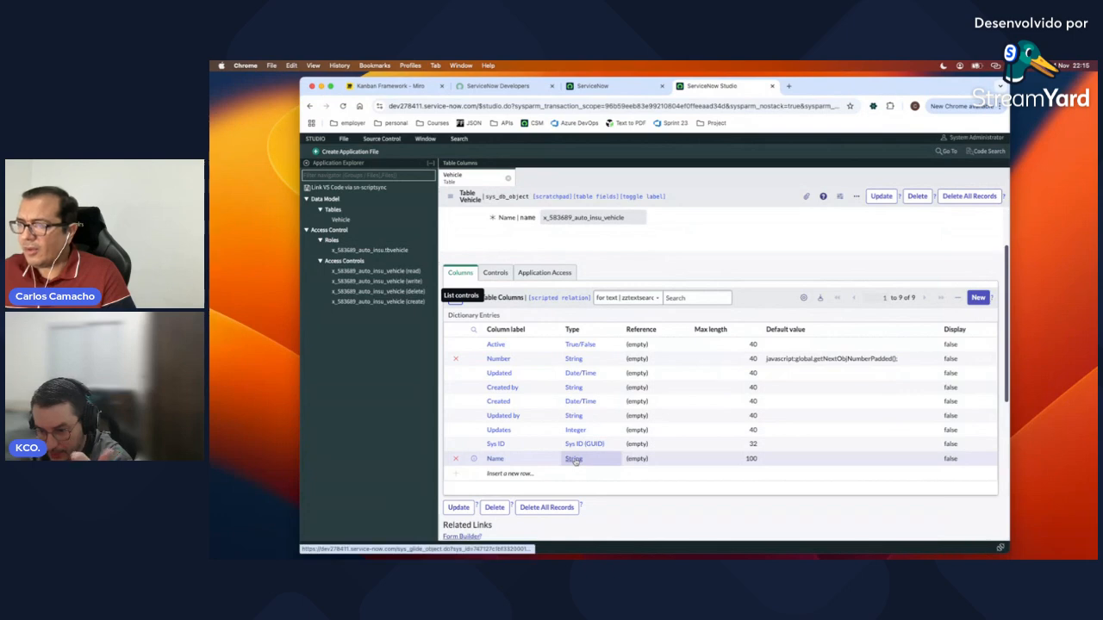
# Step: Copy the table name x_583689_auto_insu_vehicle
pyautogui.doubleClick(611, 218)
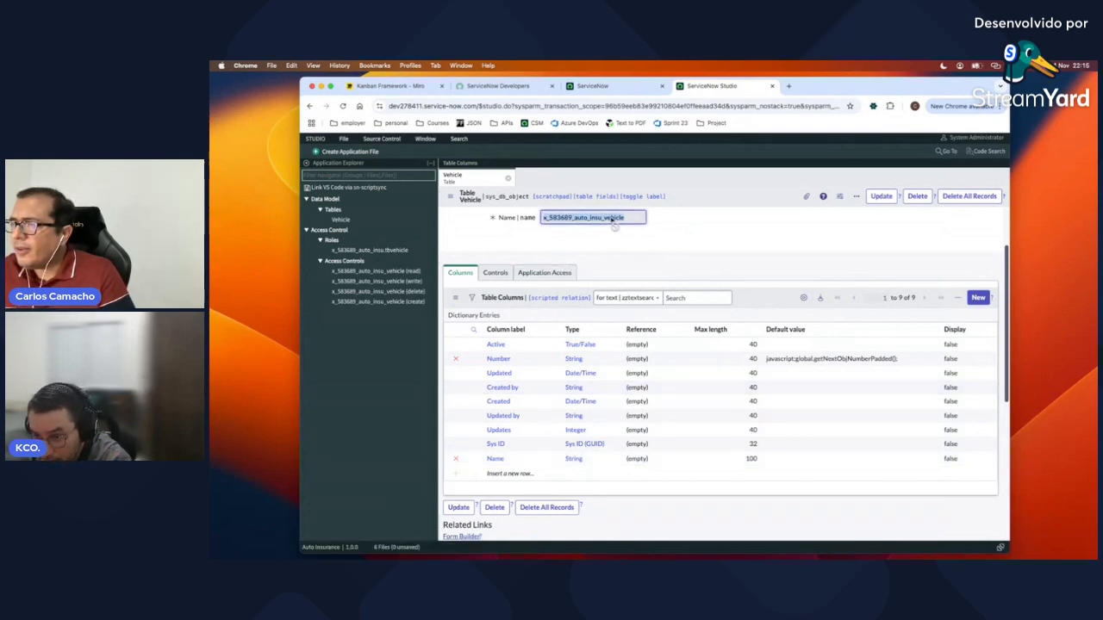
pyautogui.rightClick(614, 221)
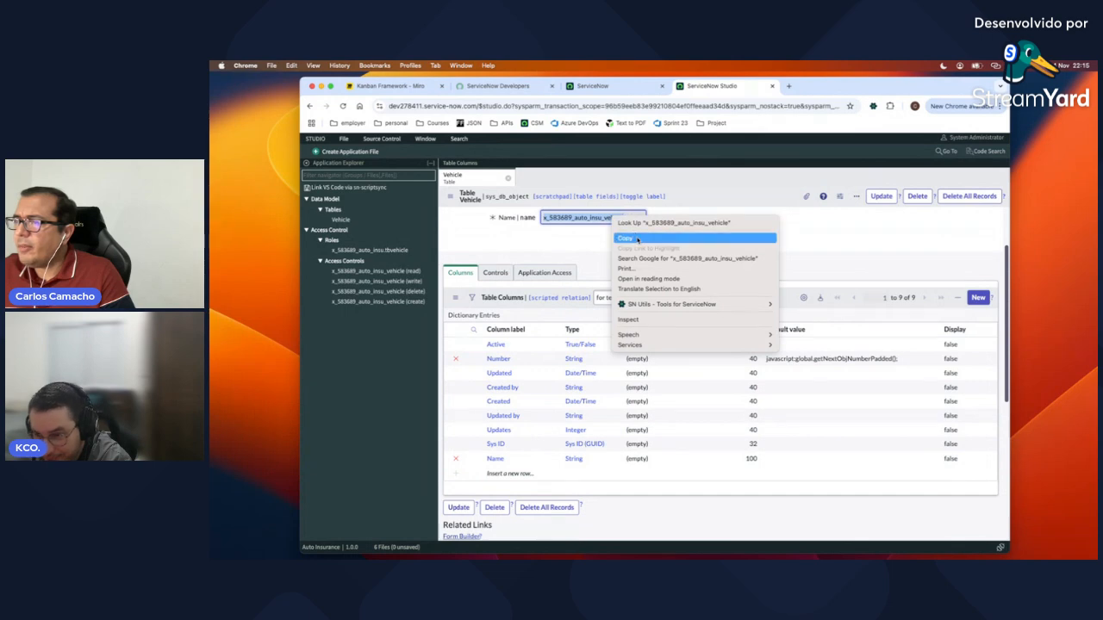
pyautogui.click(637, 238)
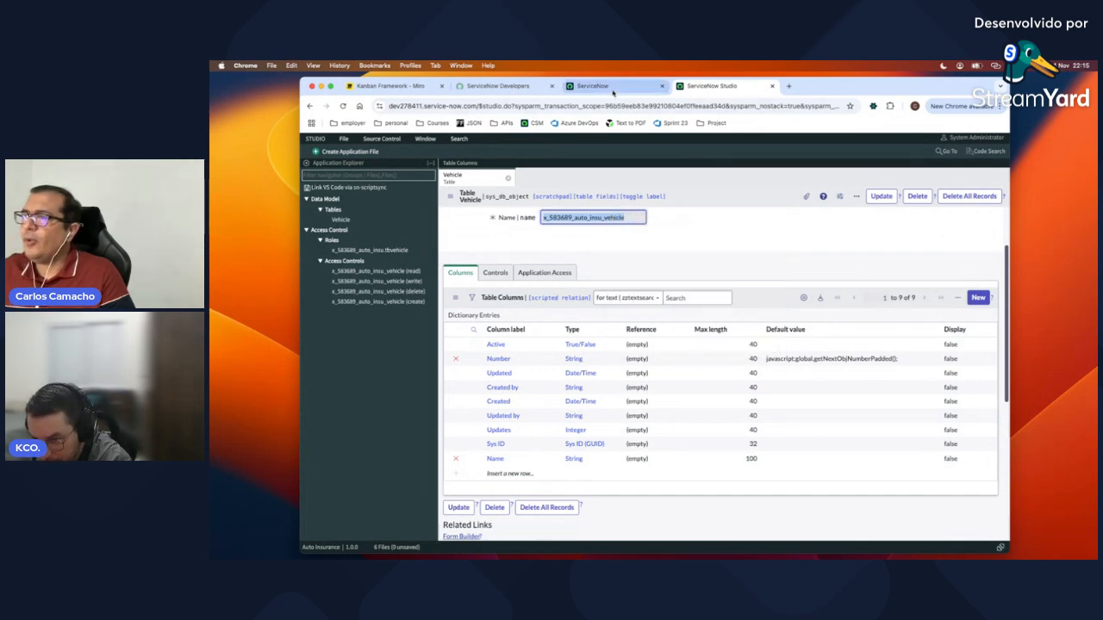
pyautogui.click(612, 88)
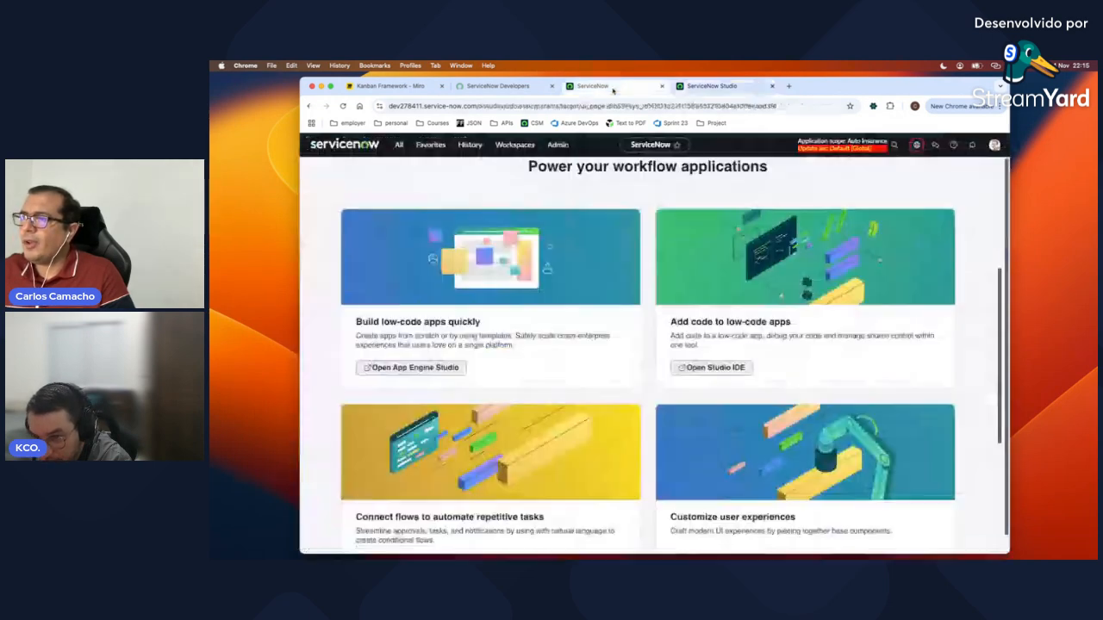
# Step: Open x_583689_auto_insu_vehicle.list from the navigator filter to show the empty Vehicles list
pyautogui.click(398, 147)
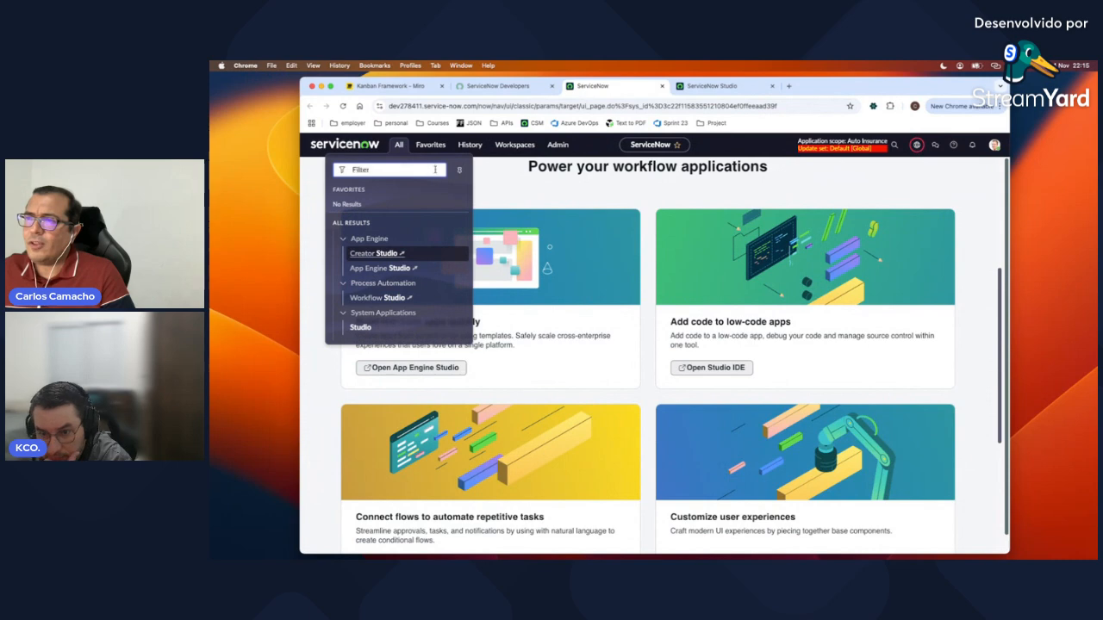
pyautogui.click(435, 170)
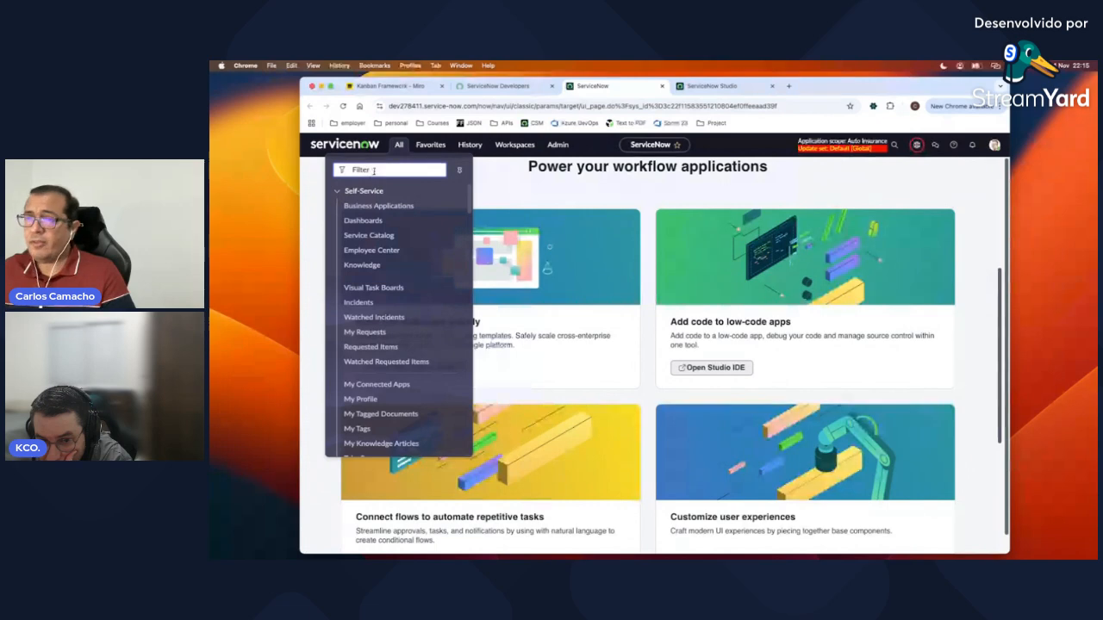
pyautogui.hotkey('ctrl', 'v')
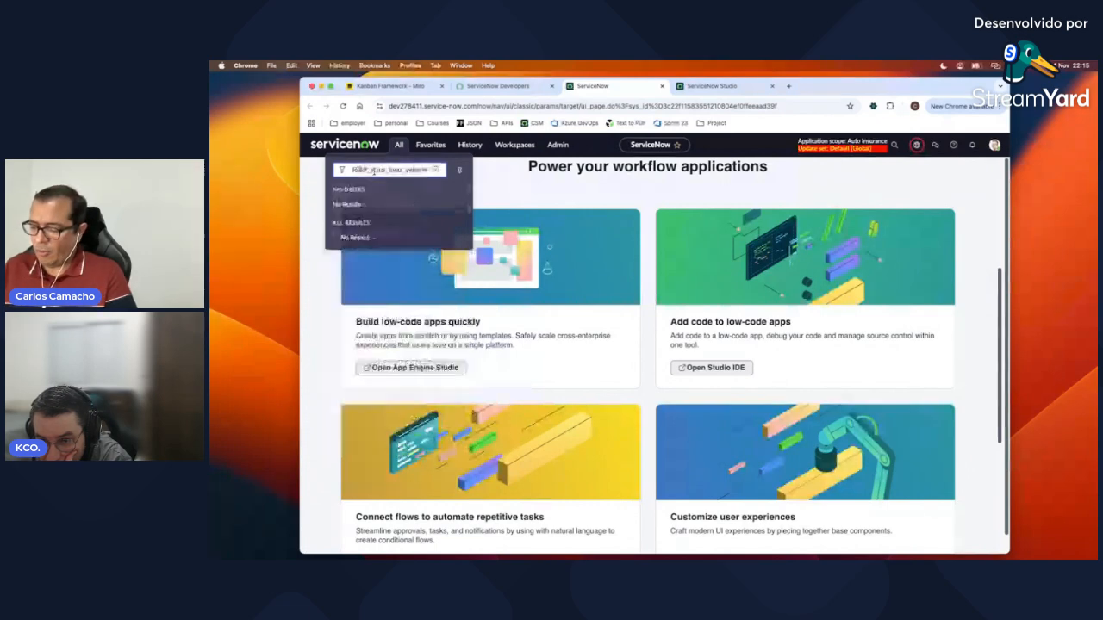
pyautogui.write('.list')
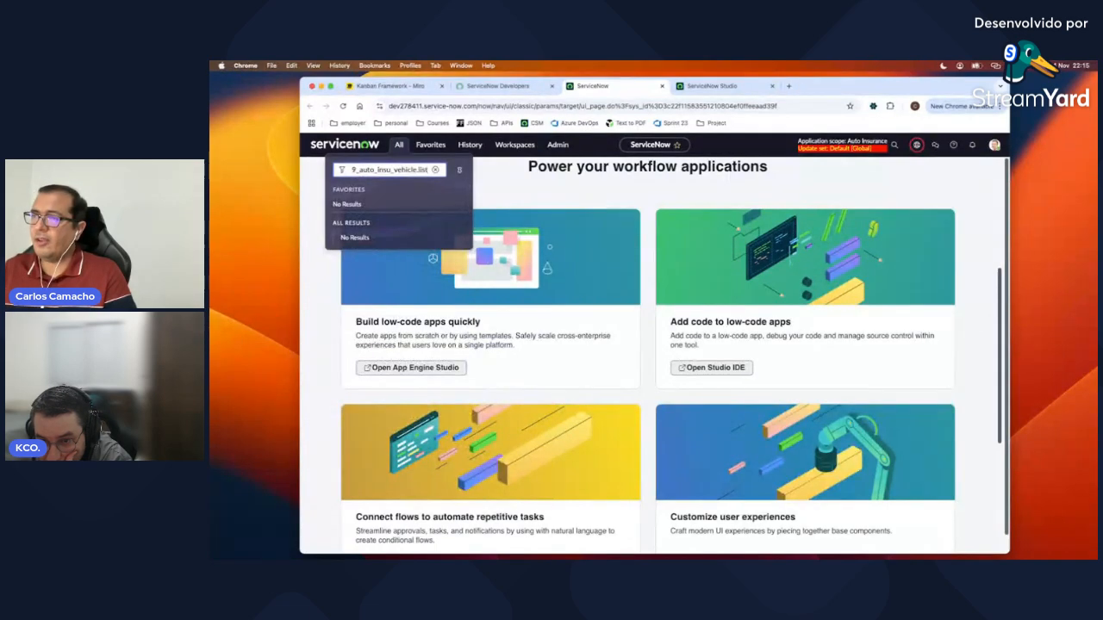
pyautogui.press('Return')
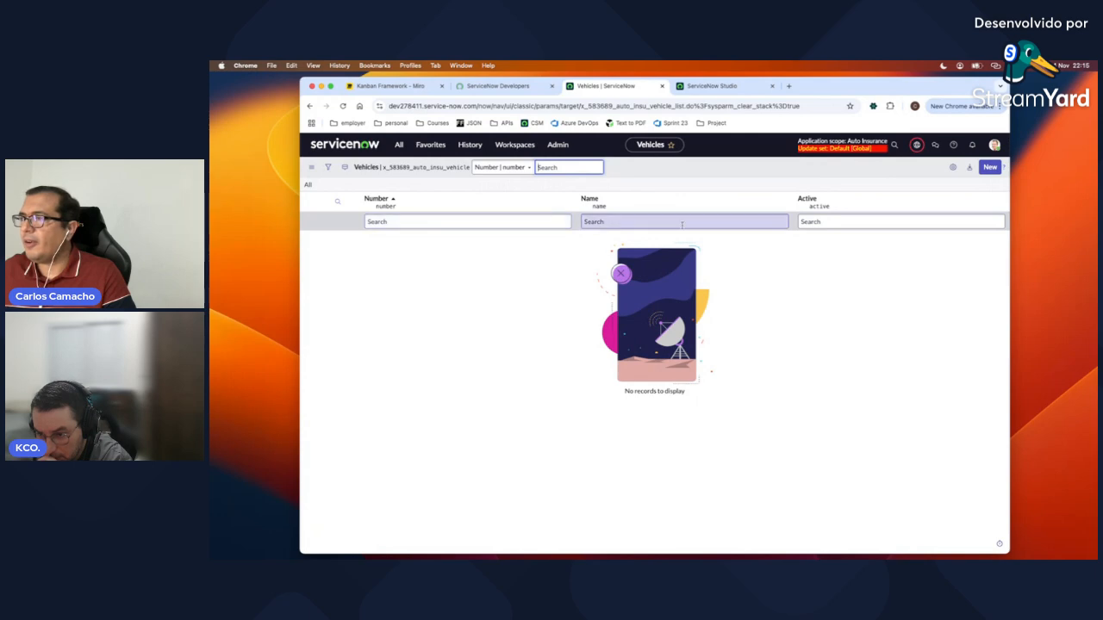
# Step: Move the Active column above Name so the list reads Number, Active, Name
pyautogui.click(952, 168)
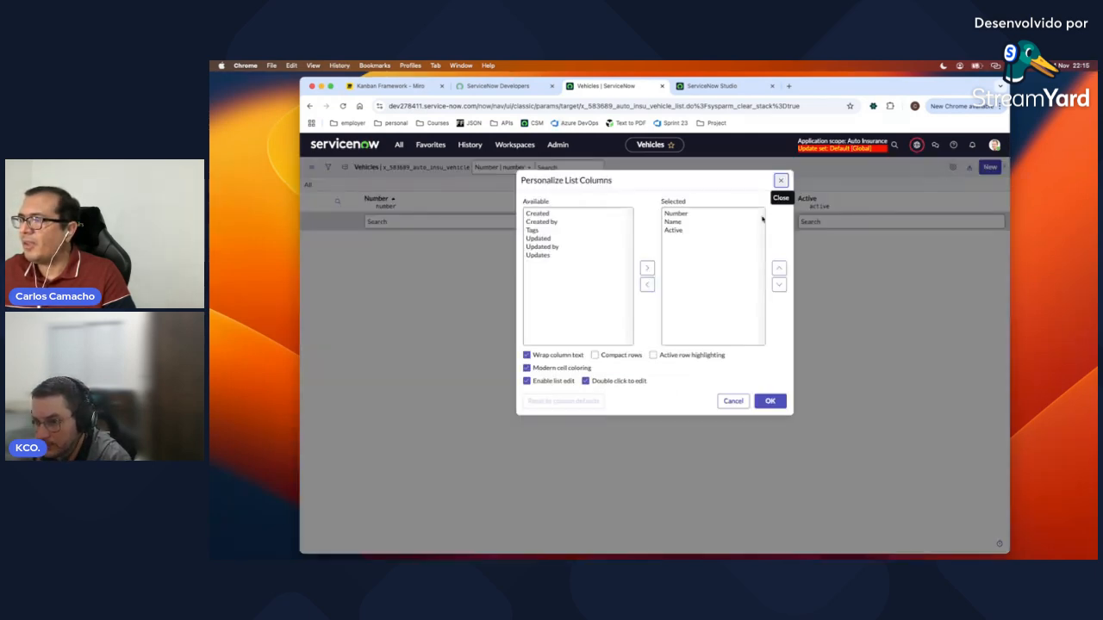
pyautogui.click(674, 230)
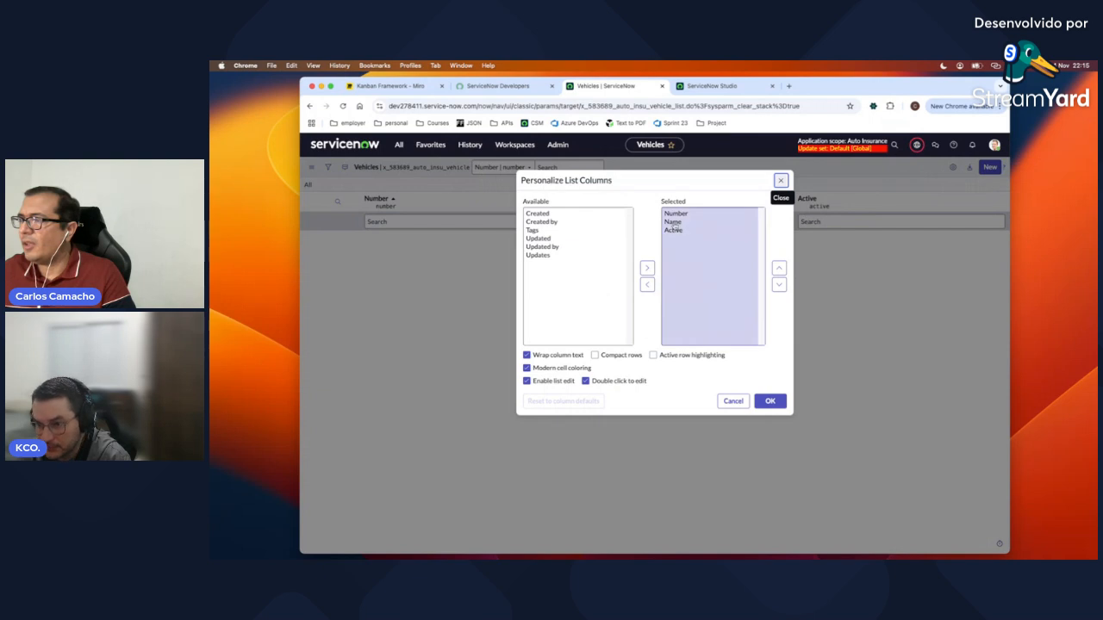
pyautogui.click(779, 269)
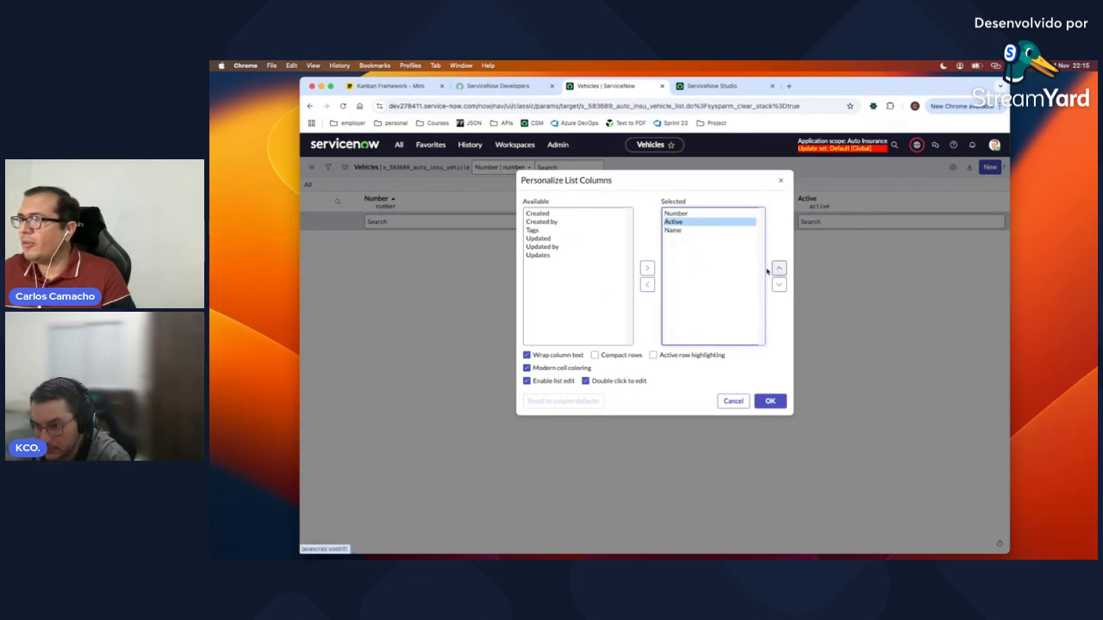
pyautogui.click(772, 403)
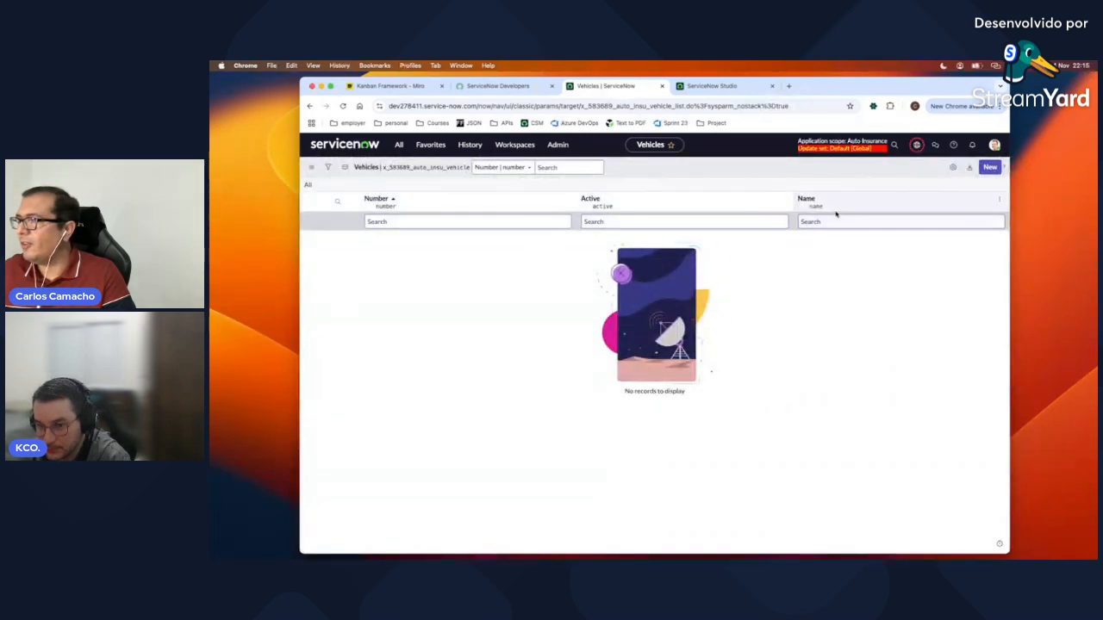
pyautogui.click(990, 168)
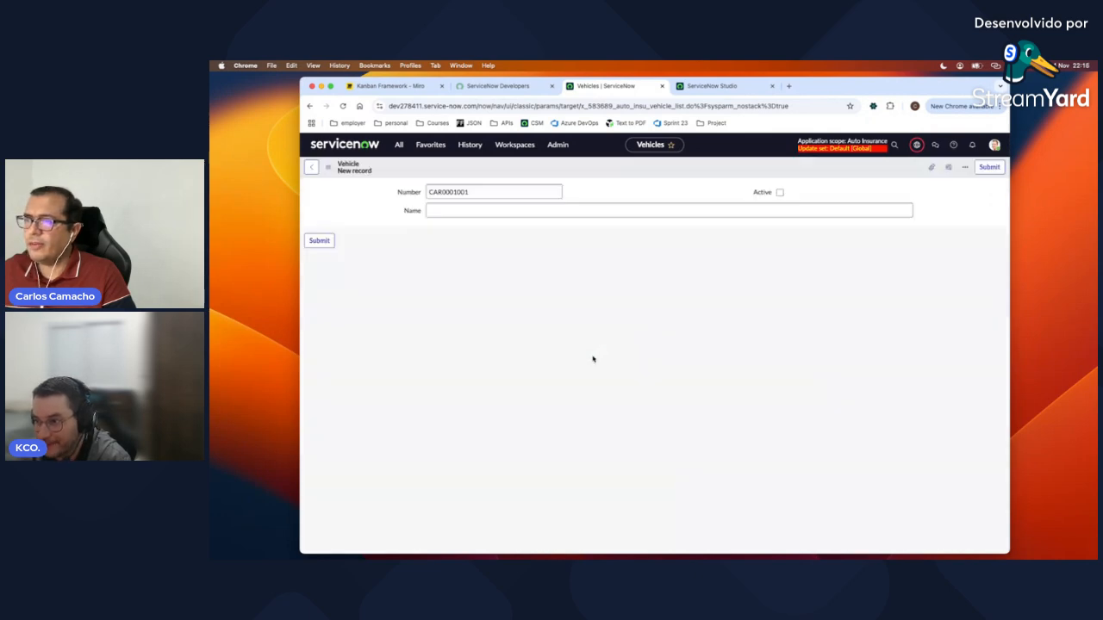
# Step: Save an active vehicle record CAR0001001 named Mazda
pyautogui.click(779, 192)
pyautogui.click(558, 212)
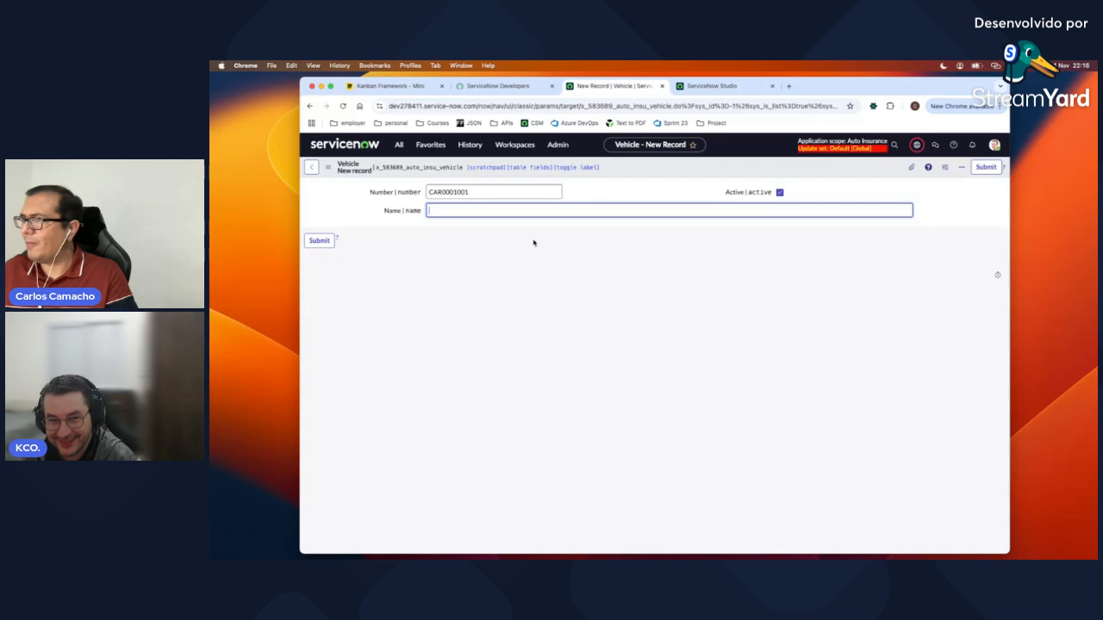
pyautogui.write('Mazda')
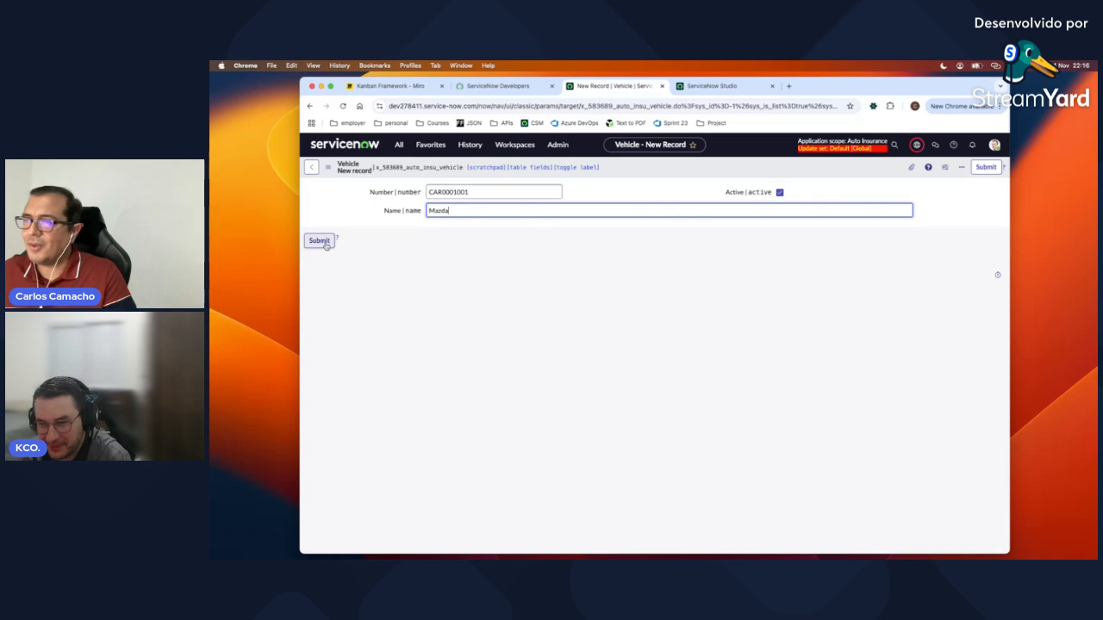
pyautogui.click(326, 246)
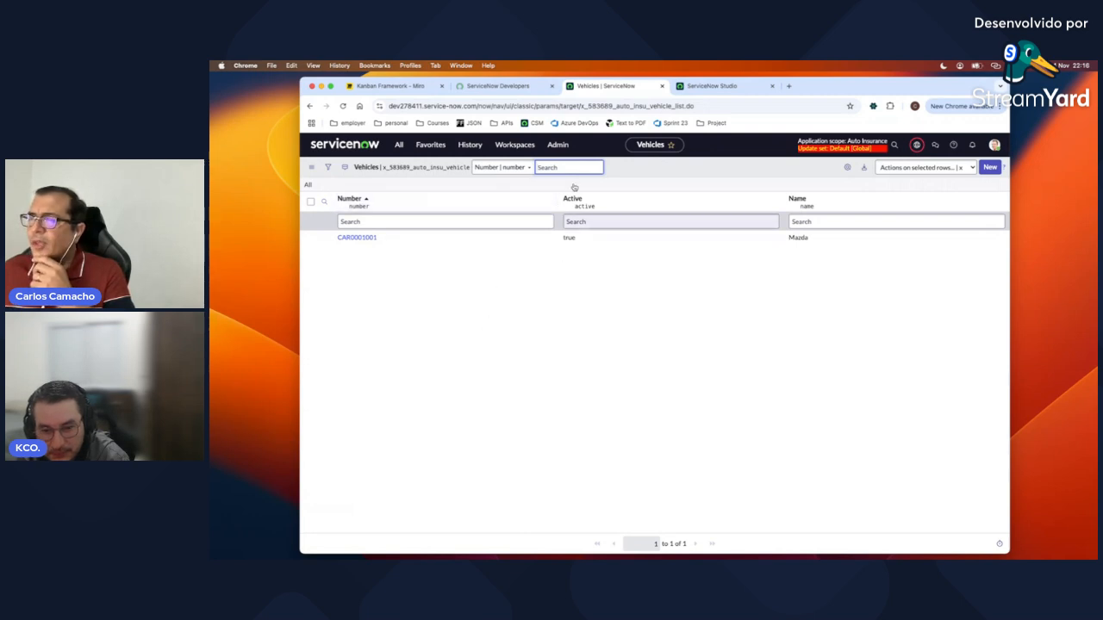
pyautogui.click(388, 86)
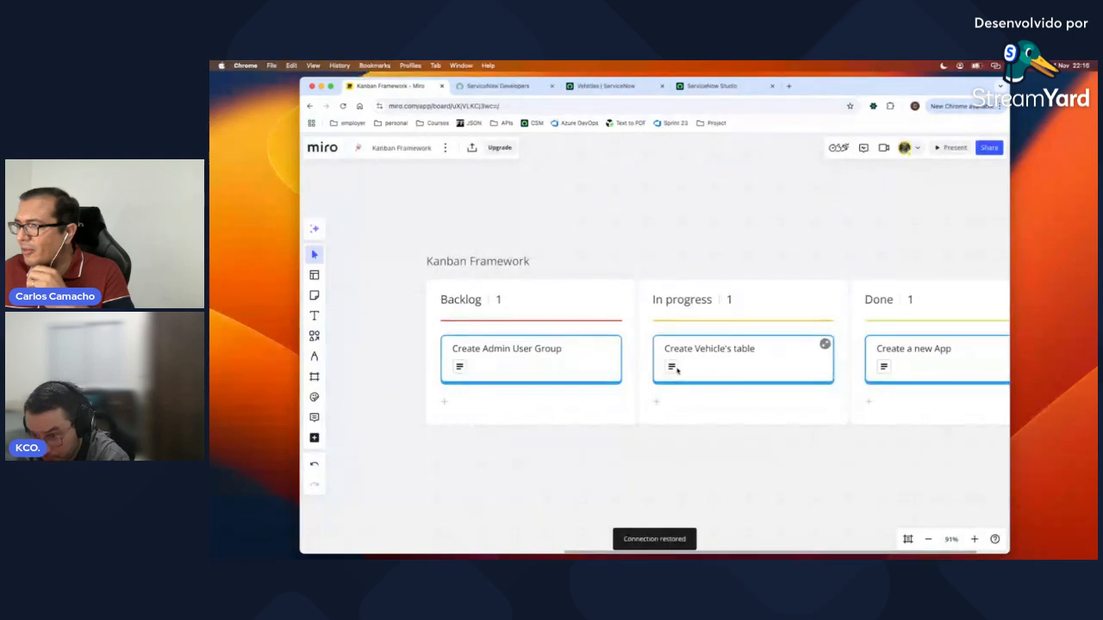
# Step: Move the Create Vehicle's table card into Done, then open the Create Admin User Group card
pyautogui.click(825, 345)
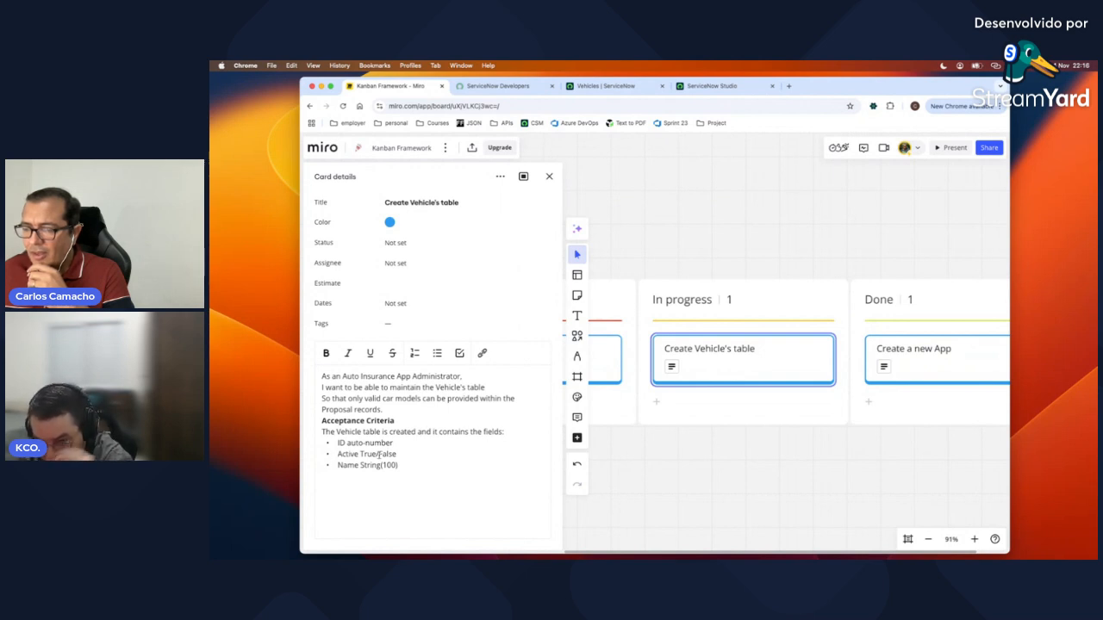
pyautogui.click(548, 176)
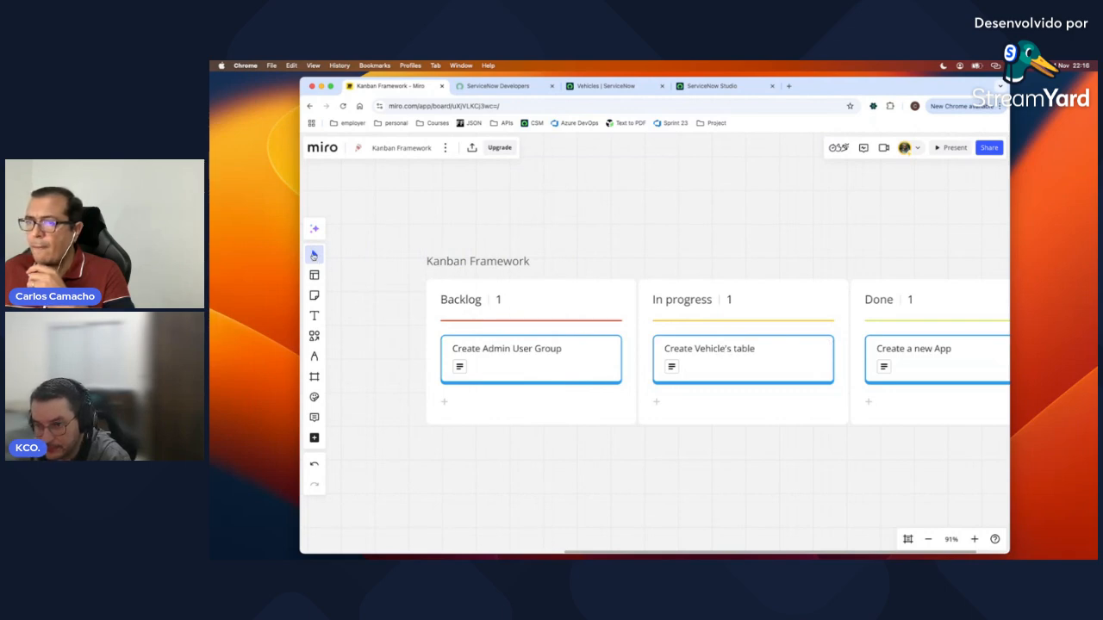
pyautogui.moveTo(718, 355); pyautogui.dragTo(890, 397)
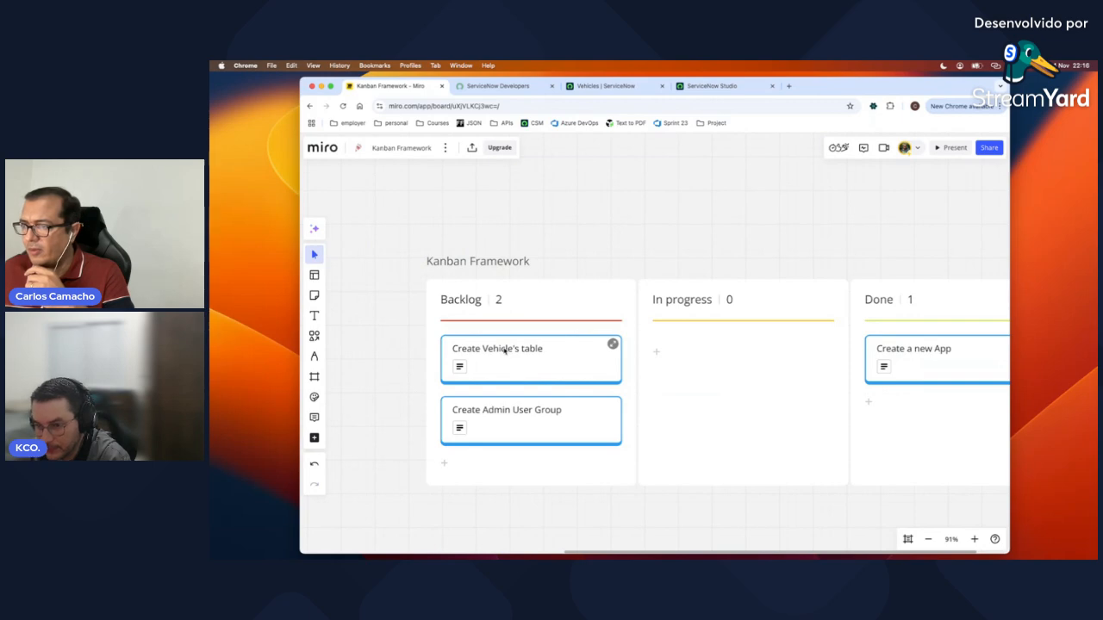
pyautogui.moveTo(498, 350); pyautogui.dragTo(901, 407)
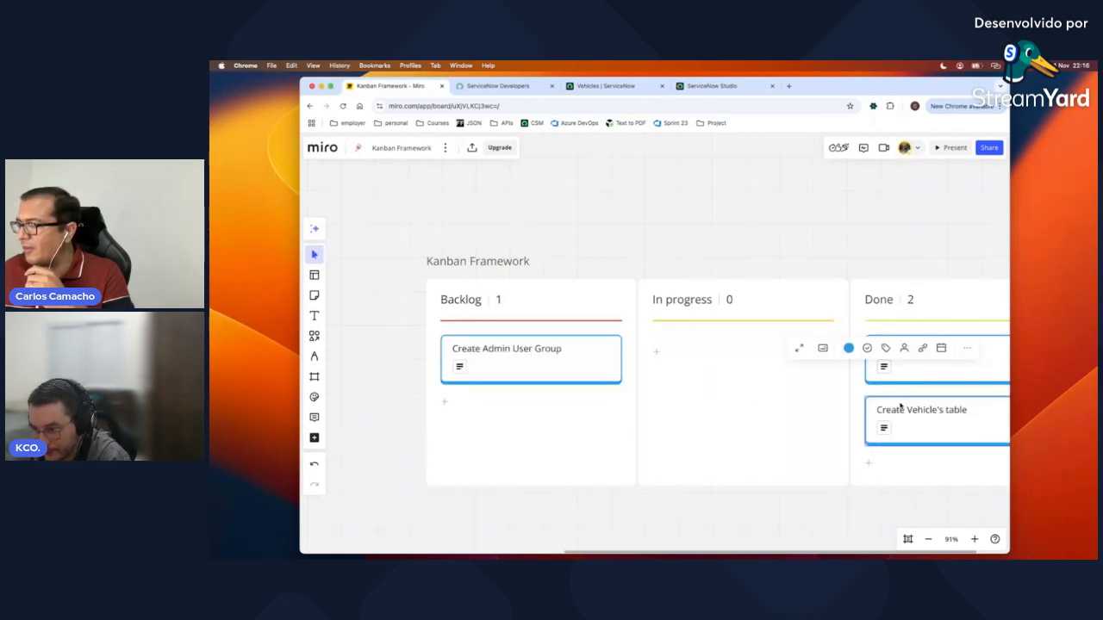
pyautogui.click(928, 540)
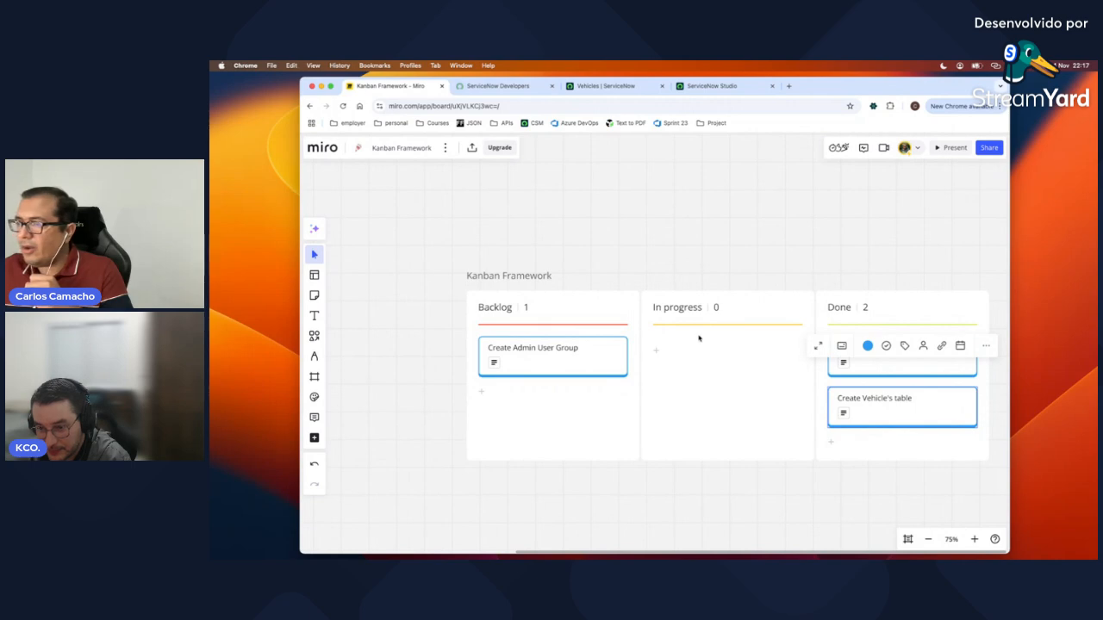
pyautogui.click(619, 346)
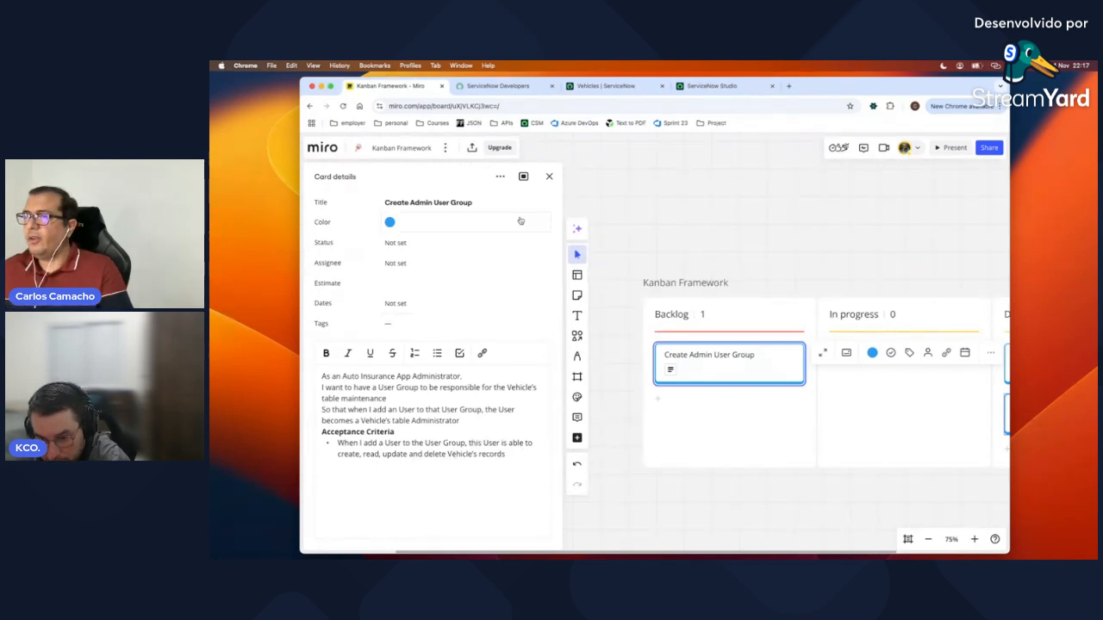
# Step: Drag the Create Admin User Group card into In progress, then return to ServiceNow Studio
pyautogui.click(549, 178)
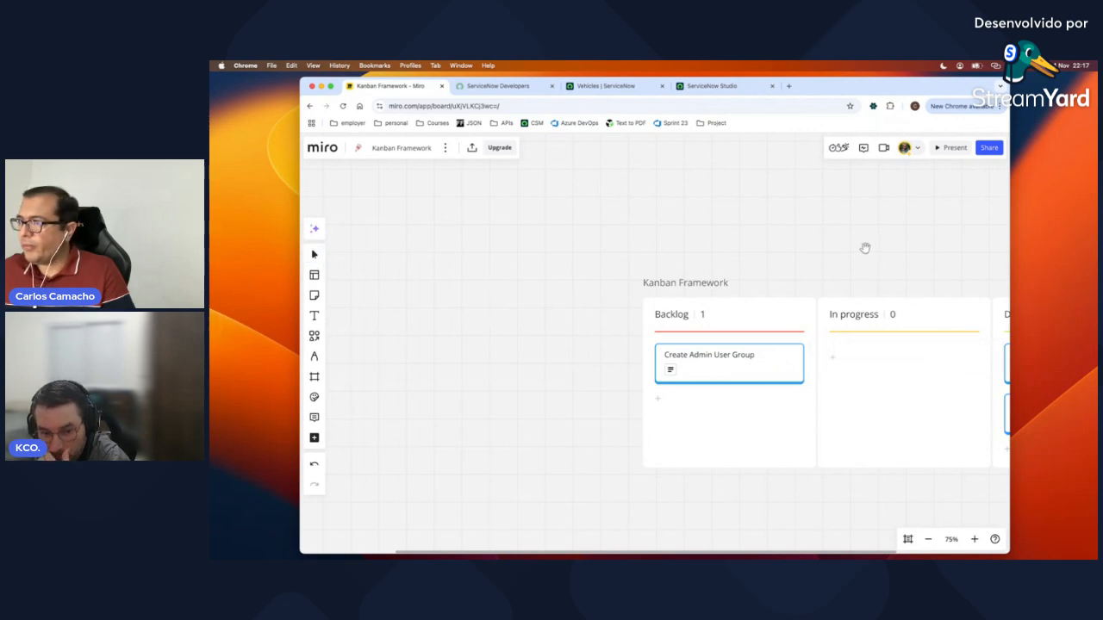
pyautogui.moveTo(865, 249); pyautogui.dragTo(643, 249)
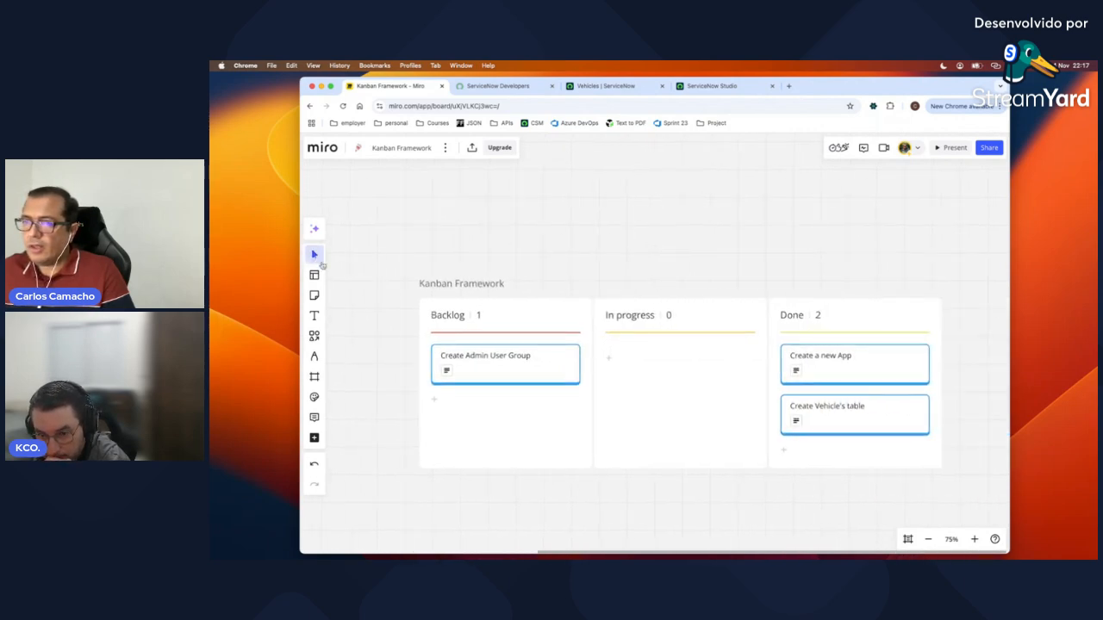
pyautogui.moveTo(537, 364); pyautogui.dragTo(709, 364)
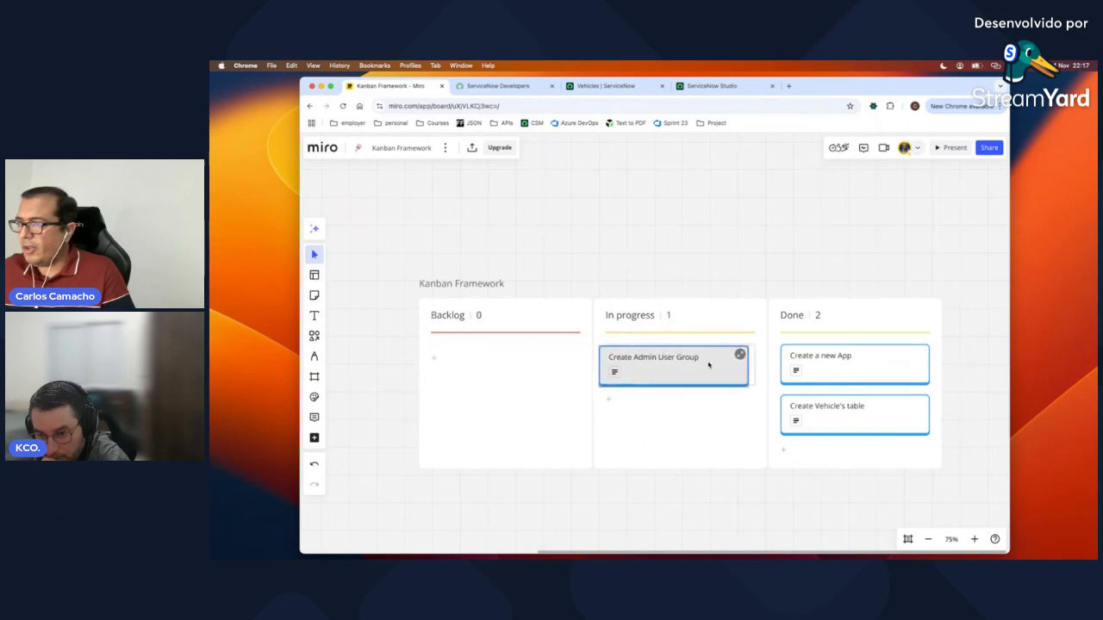
pyautogui.click(723, 232)
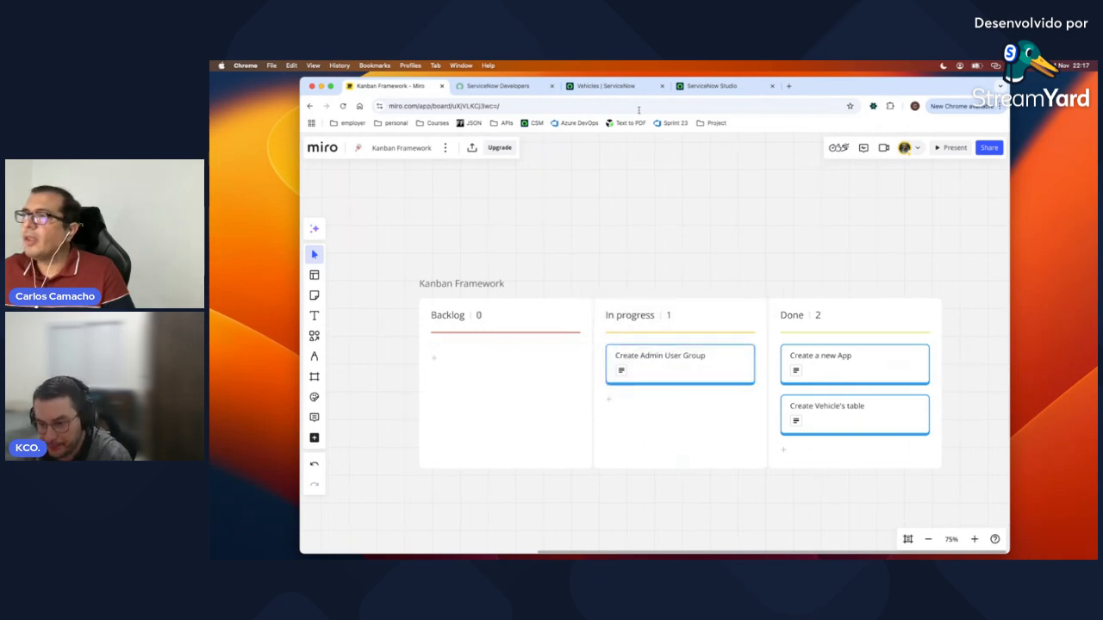
pyautogui.click(709, 86)
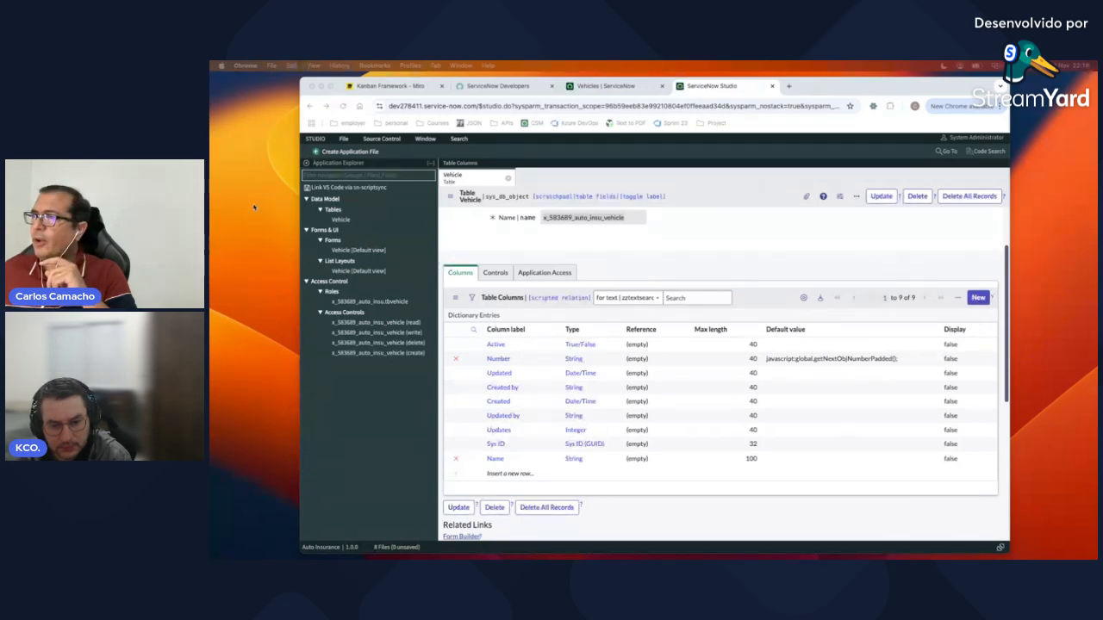
# Step: Filter the All navigator by 'Groups' and open User Administration's Groups list
pyautogui.click(603, 86)
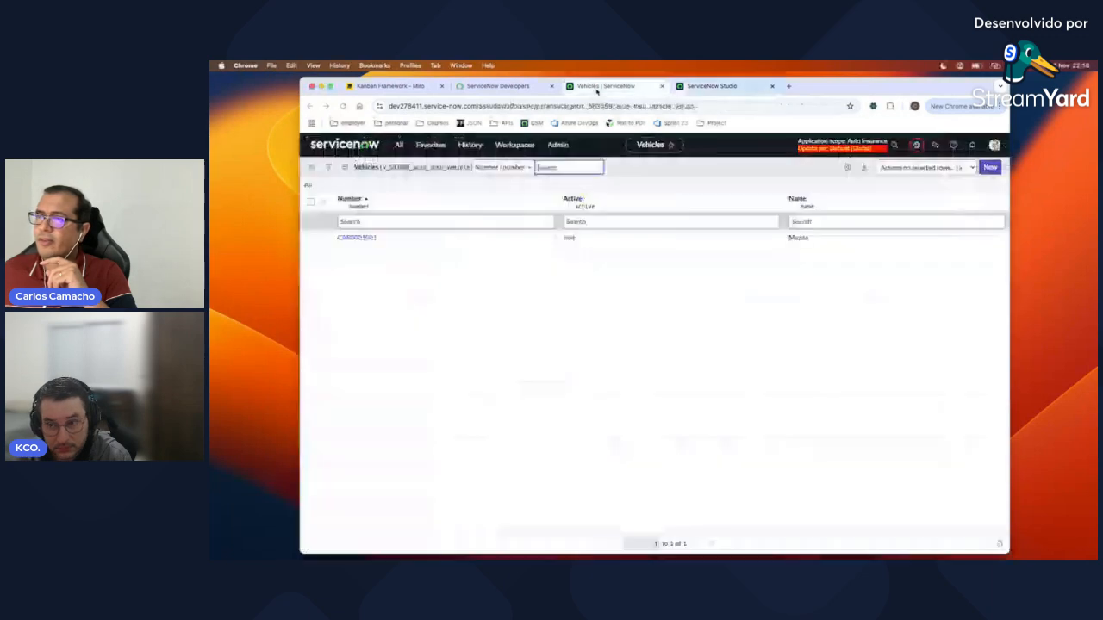
pyautogui.click(399, 146)
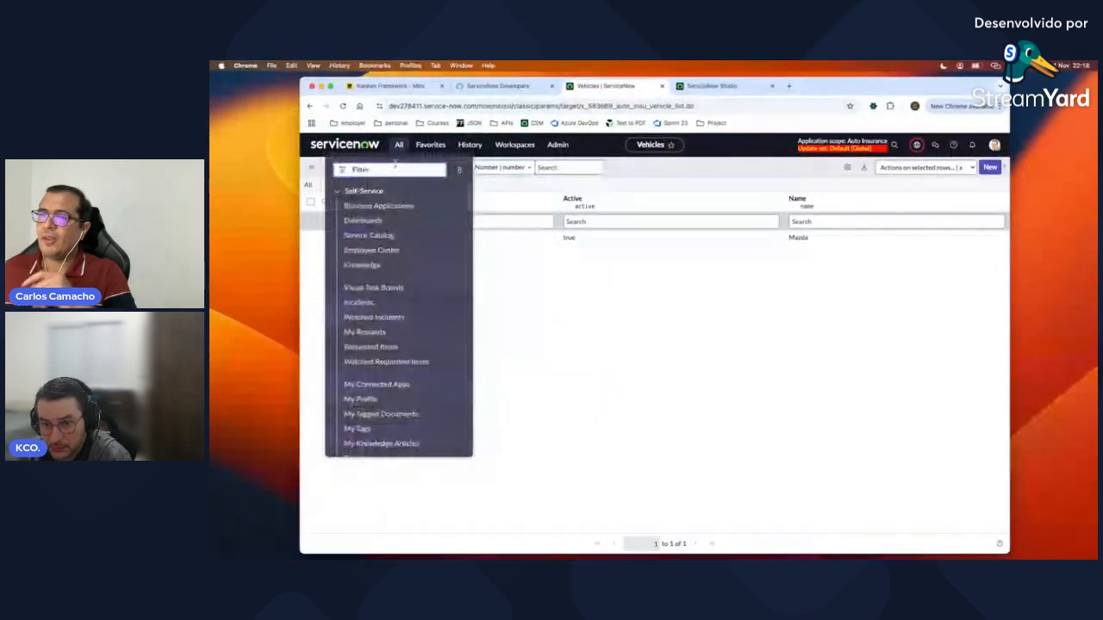
pyautogui.write('Groups')
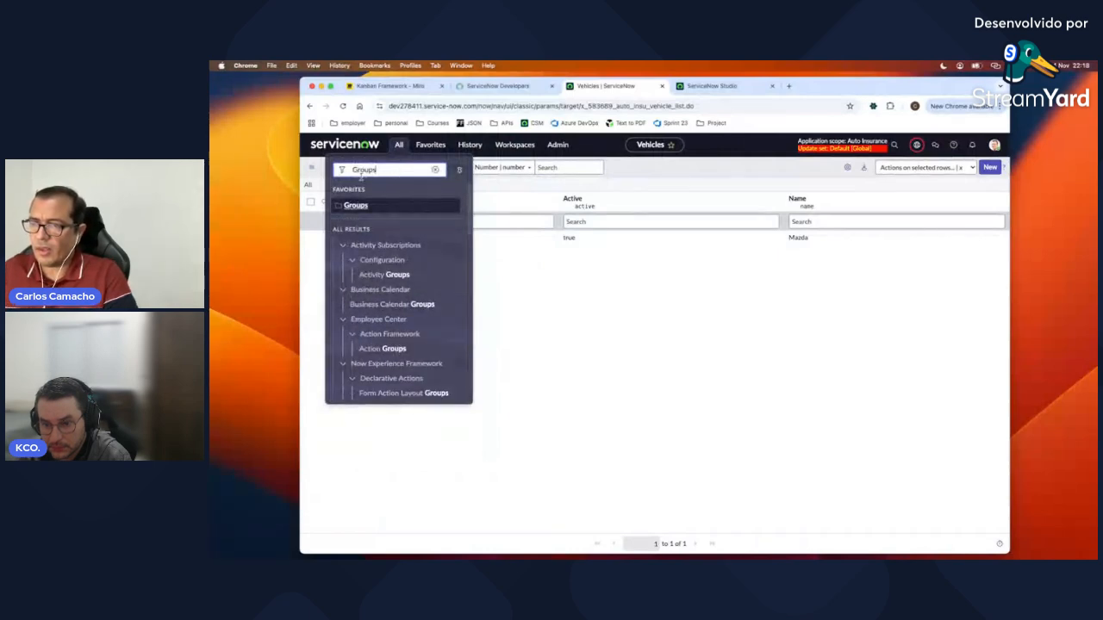
pyautogui.scroll(-10, 430, 334)
pyautogui.scroll(-5, 432, 338)
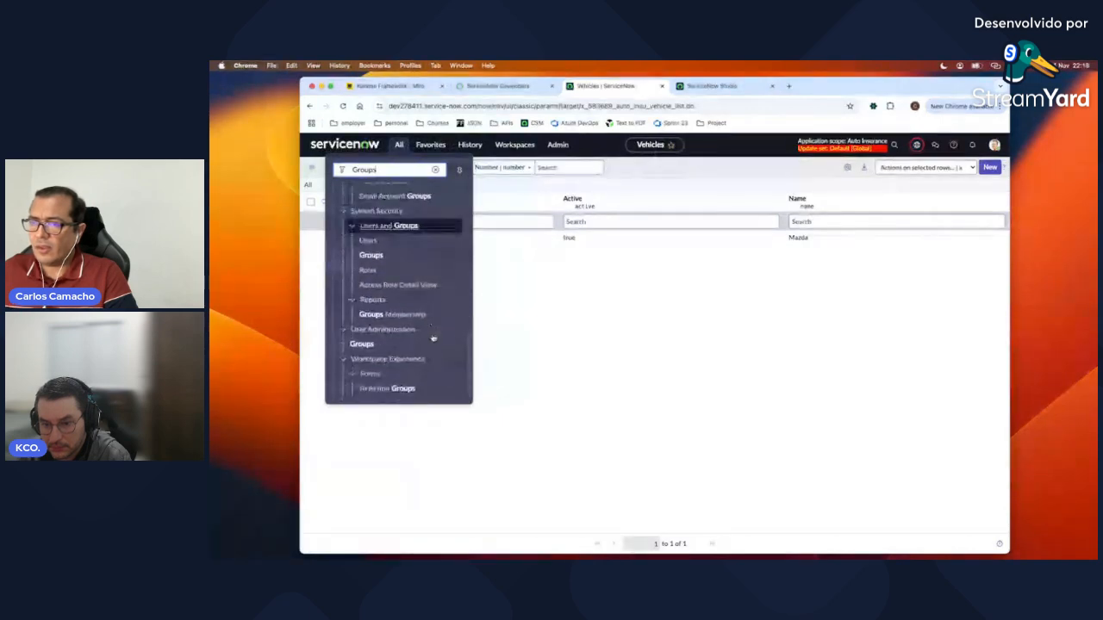
pyautogui.scroll(1, 433, 338)
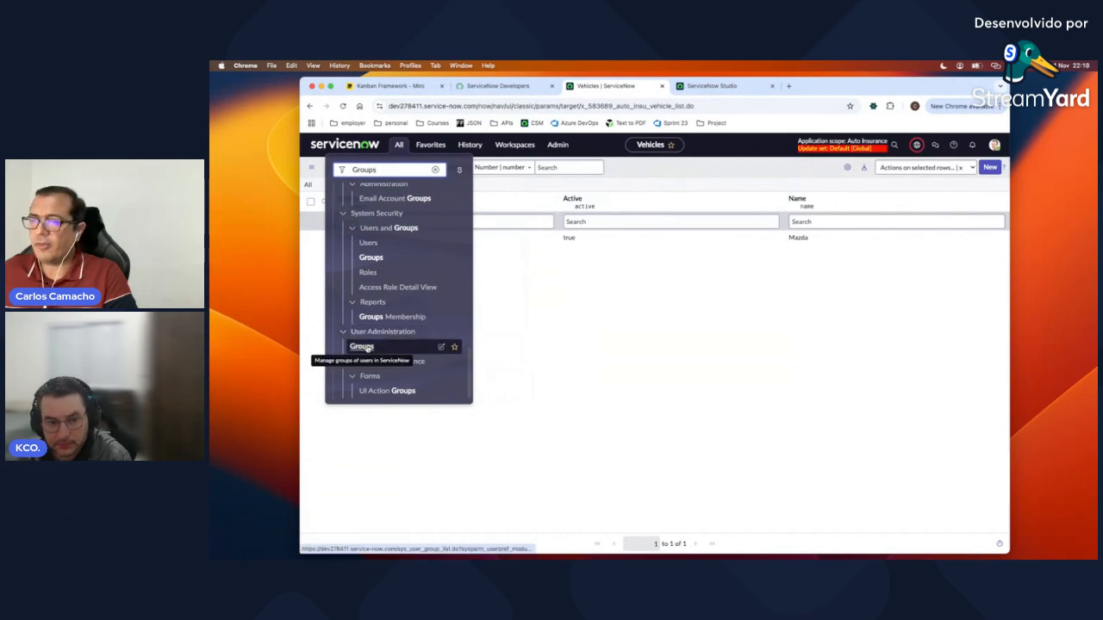
pyautogui.click(365, 347)
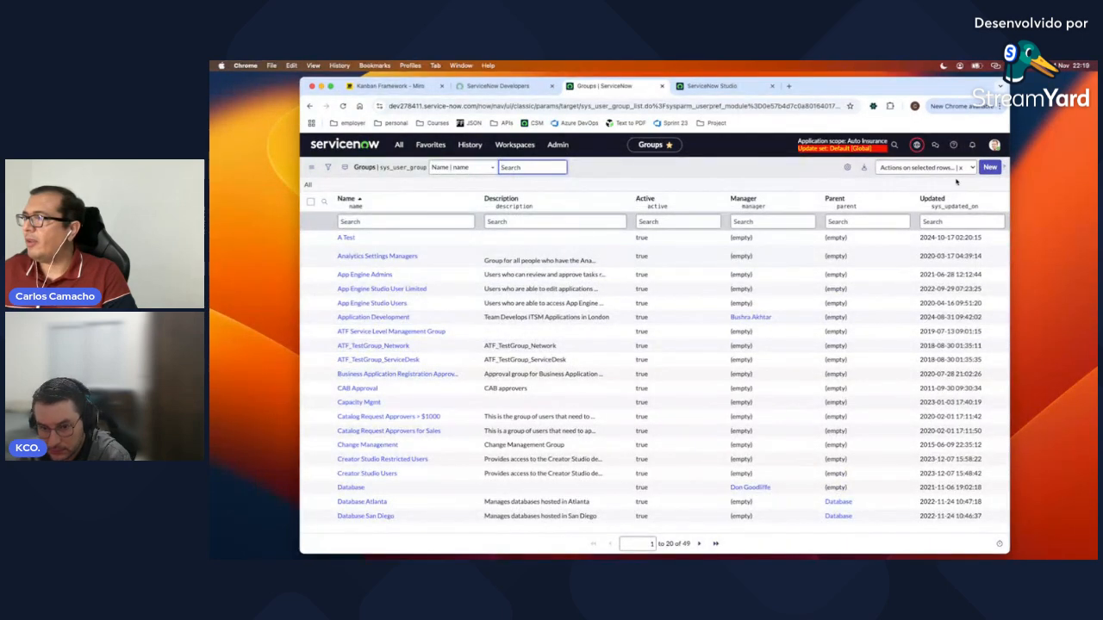
# Step: Create and submit a new group named 'Auto Insurance Vehicle Admin'
pyautogui.click(989, 168)
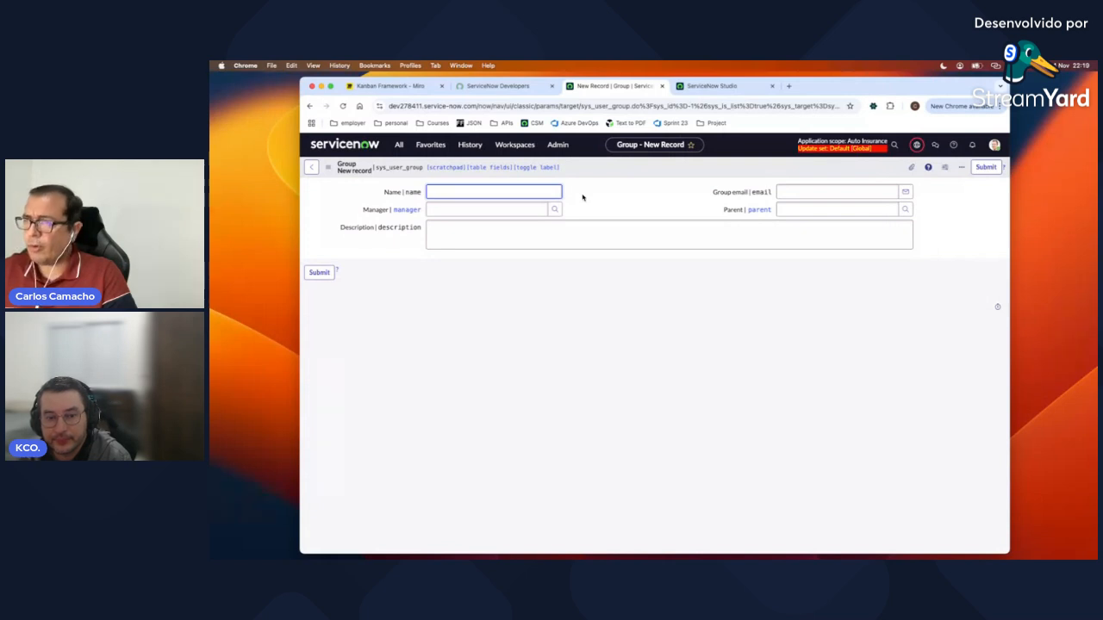
pyautogui.write('uto Insurance V')
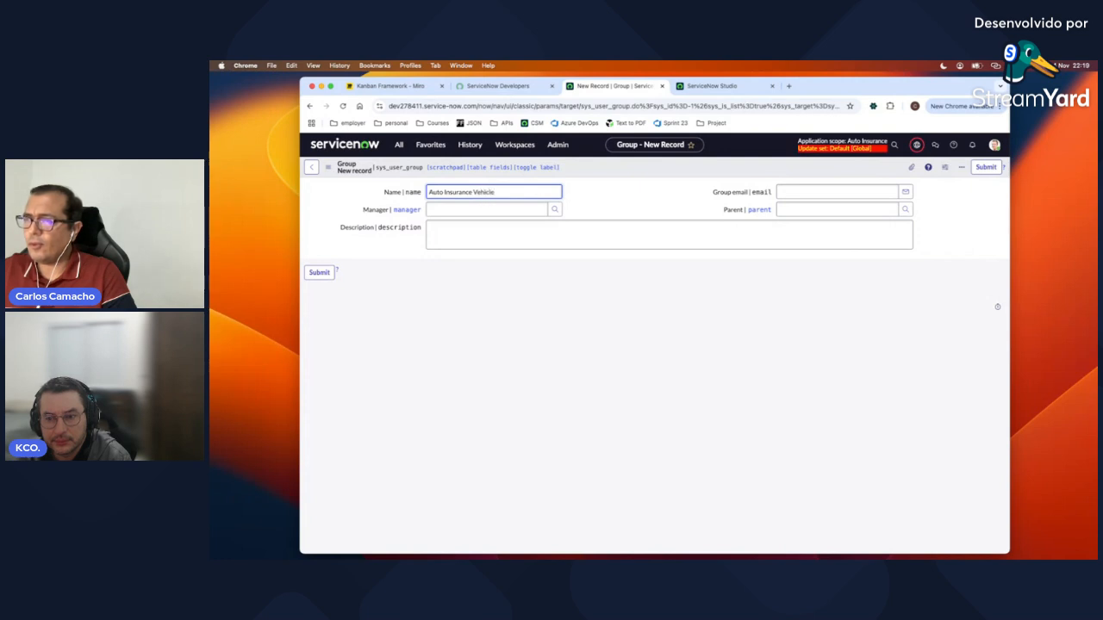
pyautogui.write('ehicle Admin')
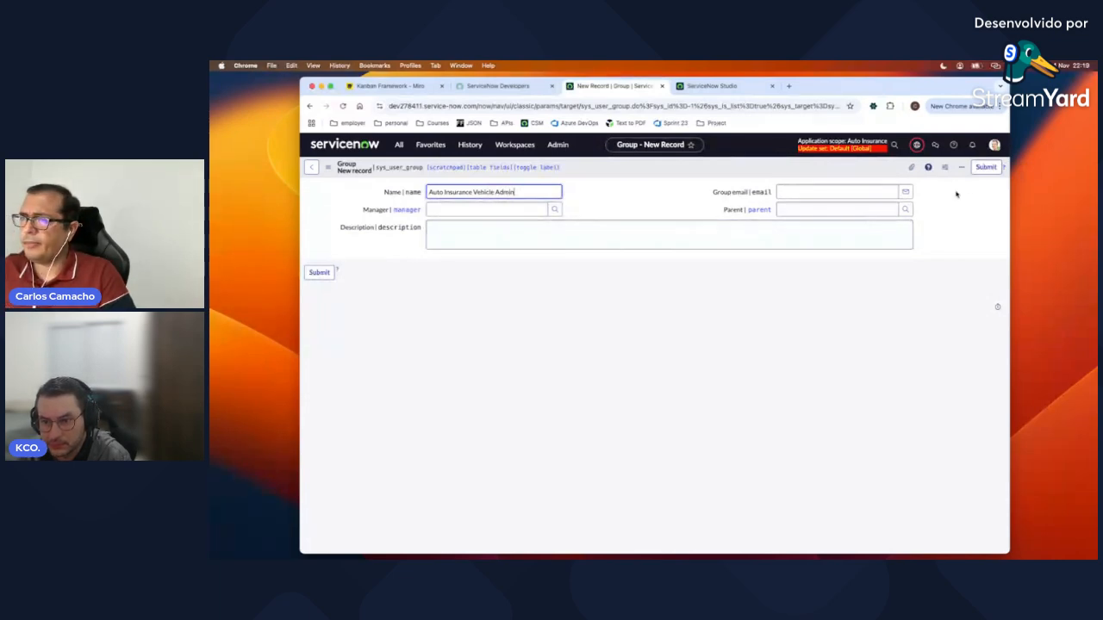
pyautogui.click(983, 168)
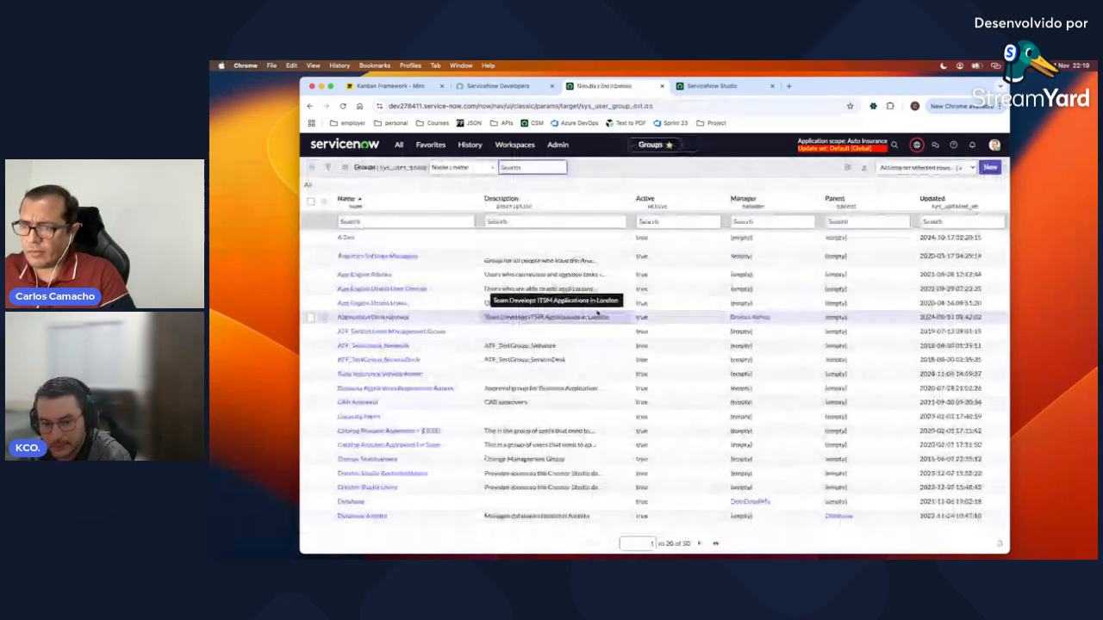
# Step: Open the new group, copy the x_583689_auto_insu.tbvehicle role name in Studio, and return
pyautogui.click(382, 374)
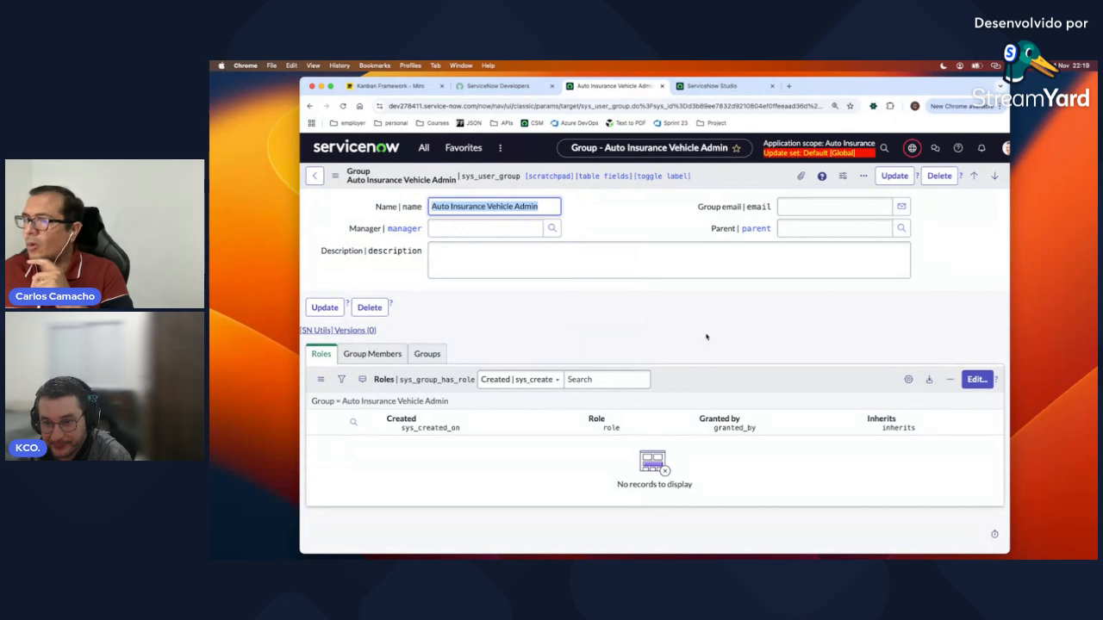
pyautogui.click(712, 87)
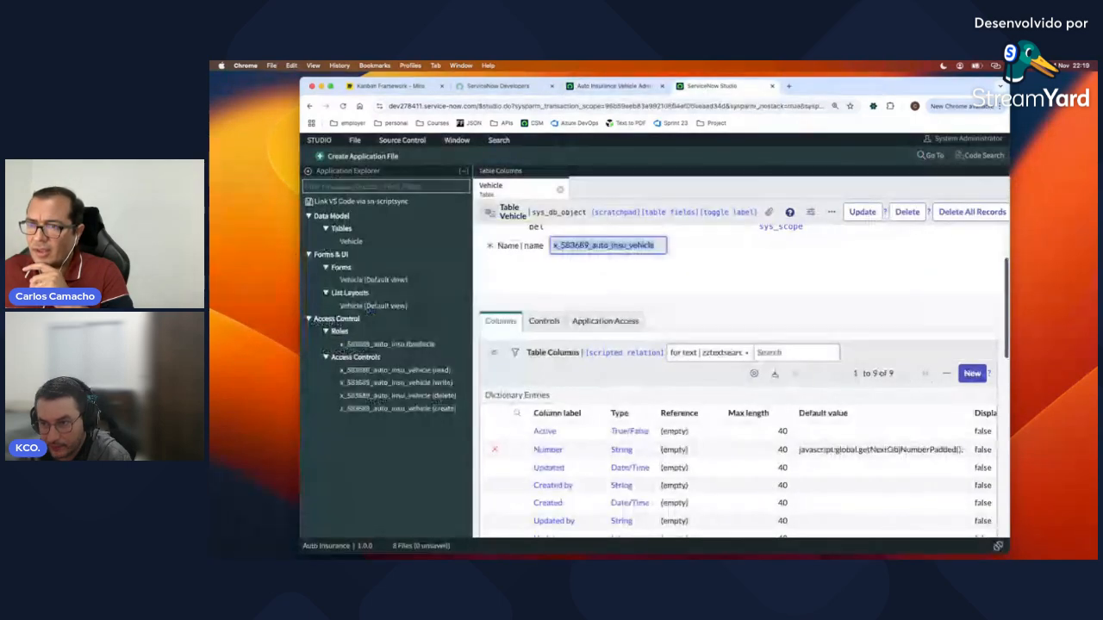
pyautogui.click(382, 344)
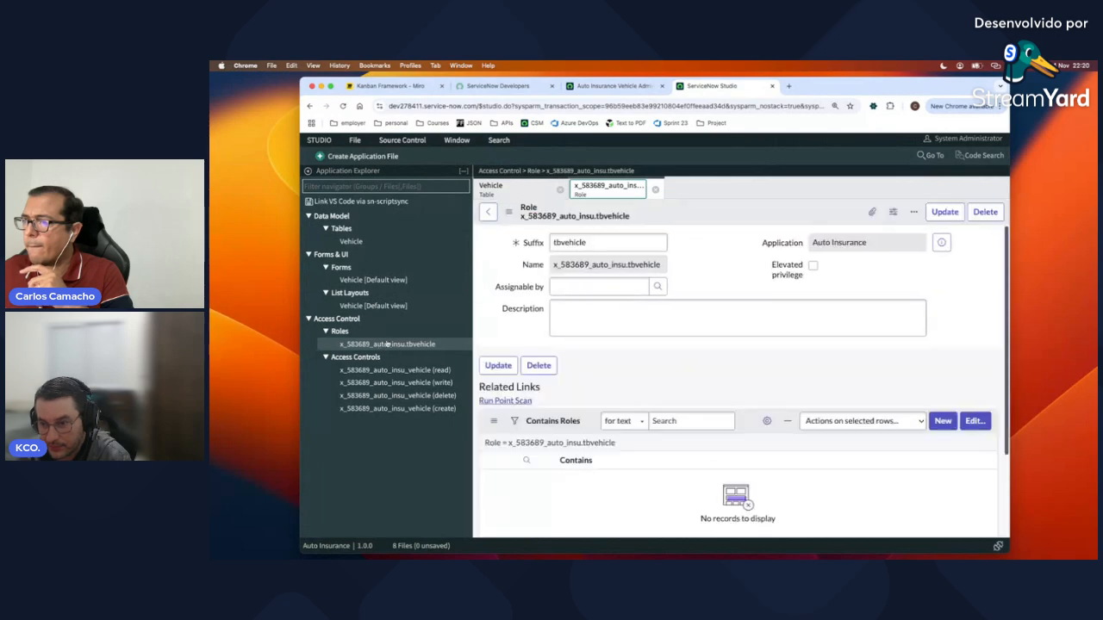
pyautogui.doubleClick(592, 274)
pyautogui.hotkey('ctrl', 'c')
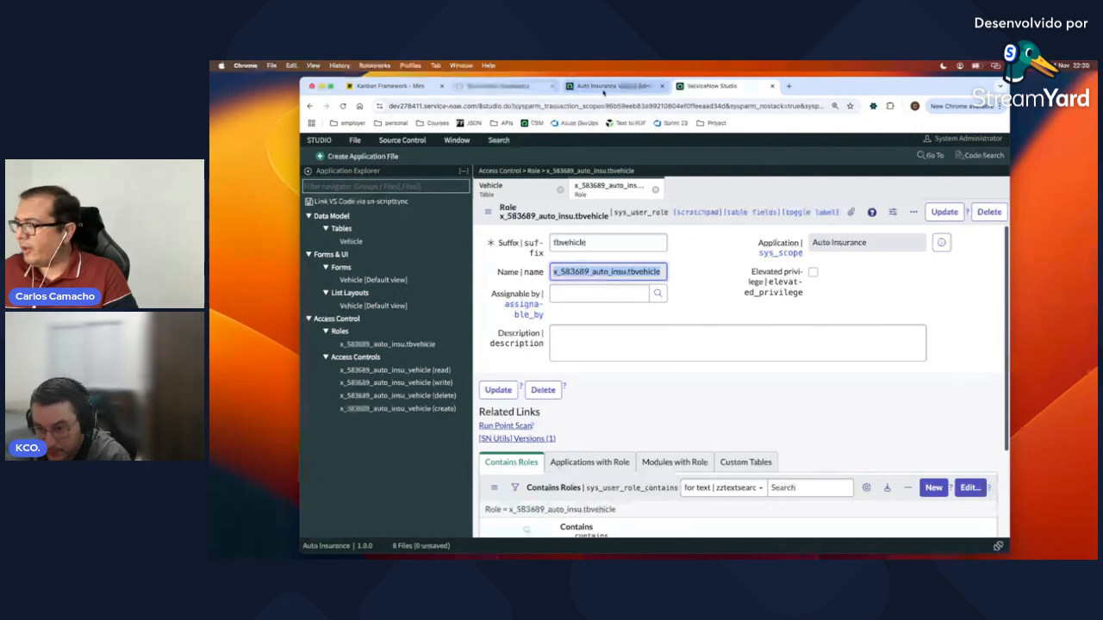
pyautogui.click(603, 87)
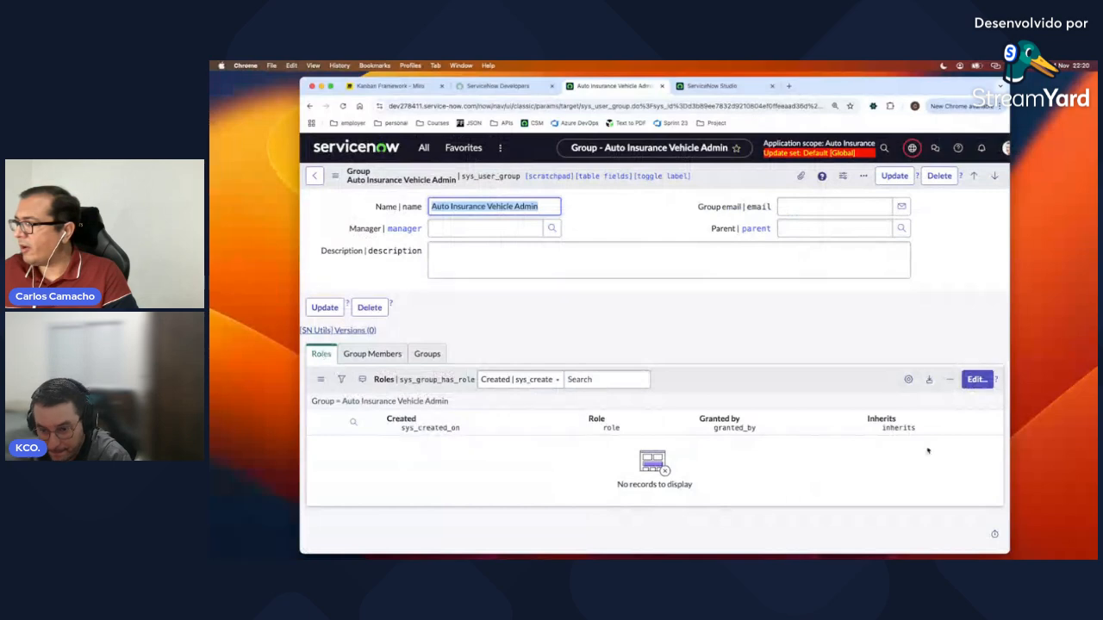
# Step: Add the x_583689_auto_insu.tbvehicle role to the group's Roles list and save
pyautogui.click(977, 380)
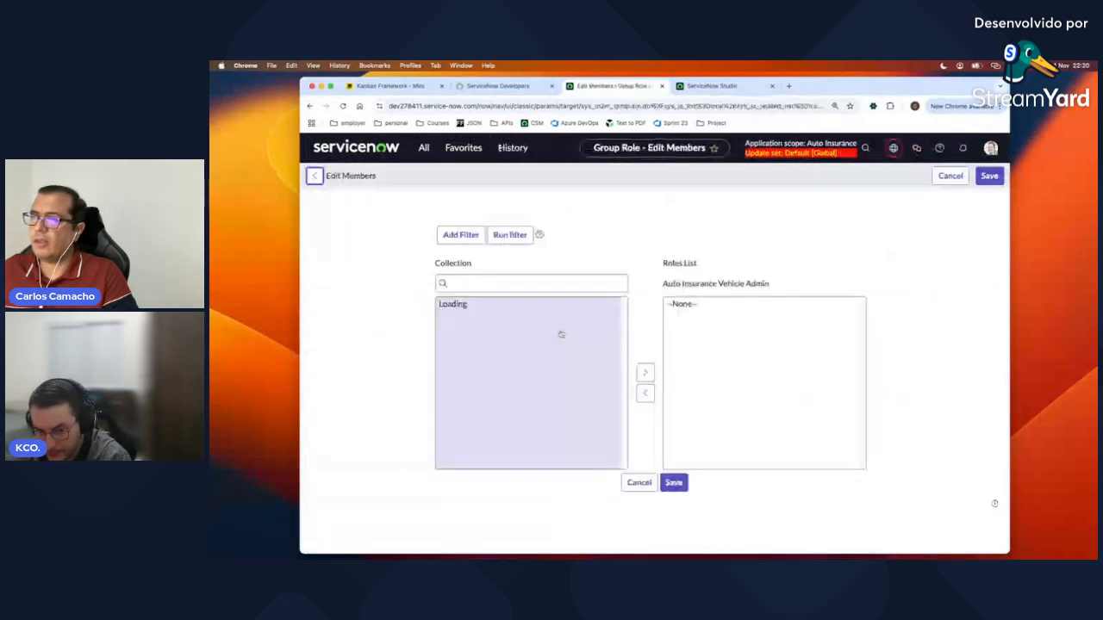
pyautogui.click(485, 312)
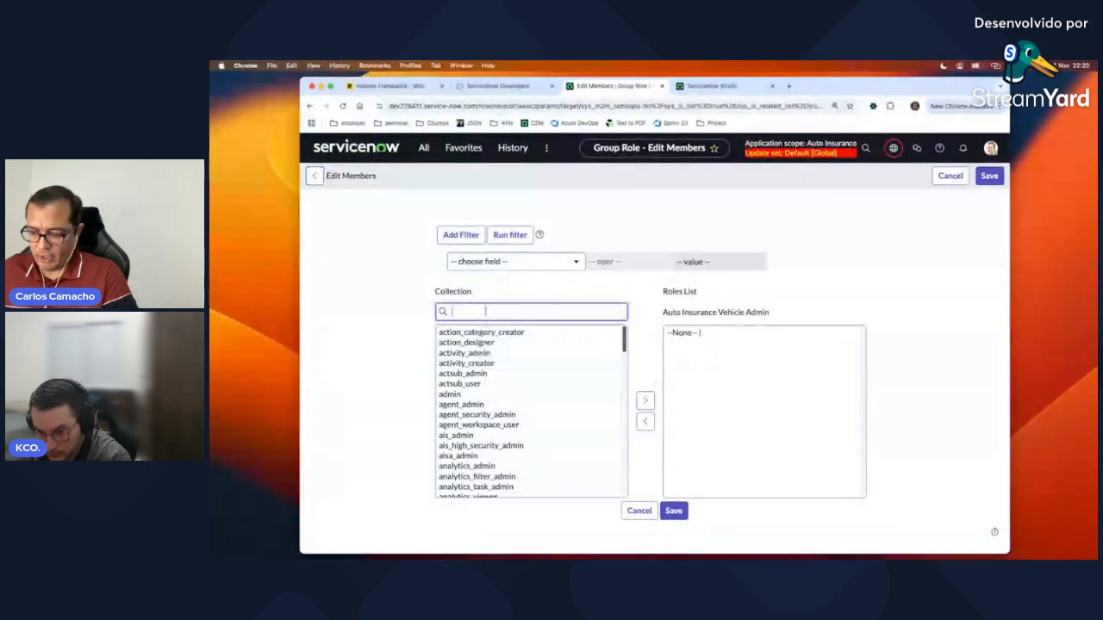
pyautogui.hotkey('ctrl', 'v')
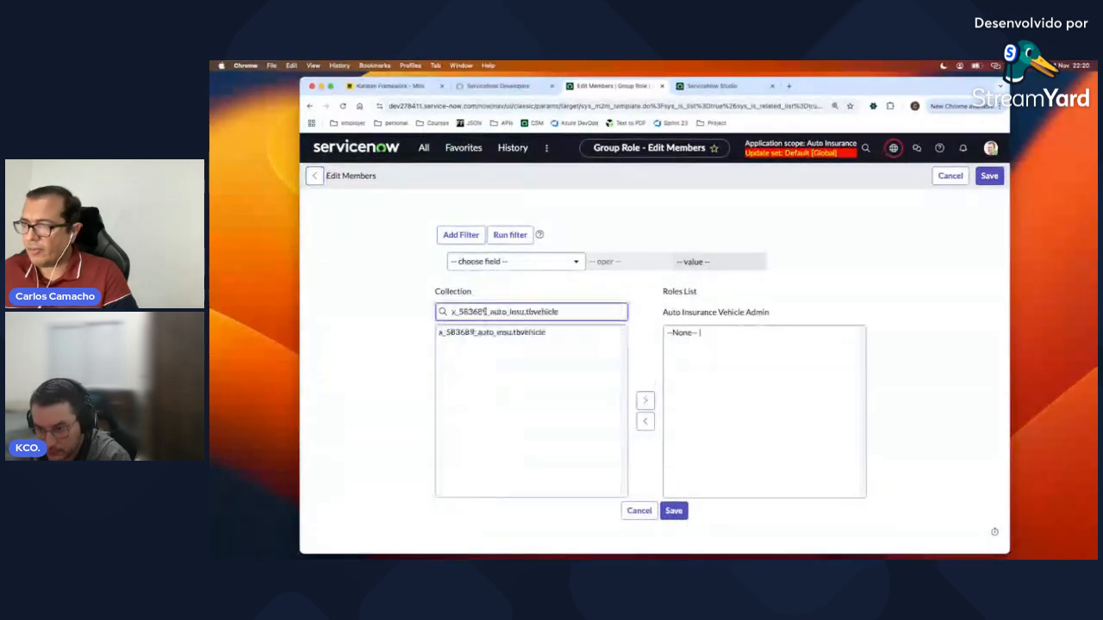
pyautogui.click(491, 333)
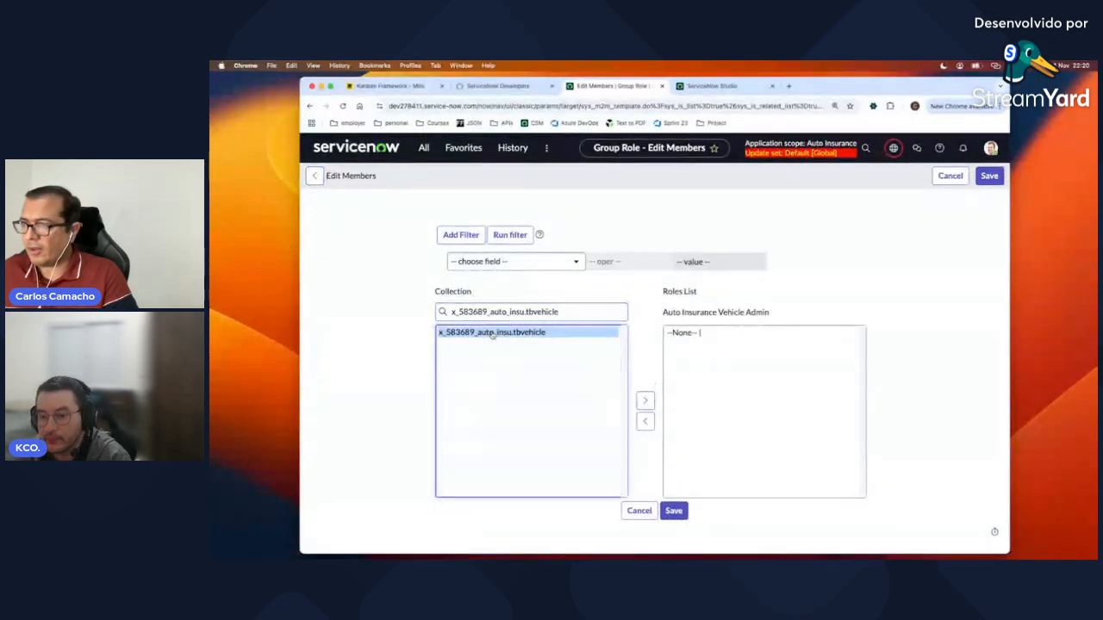
pyautogui.click(642, 402)
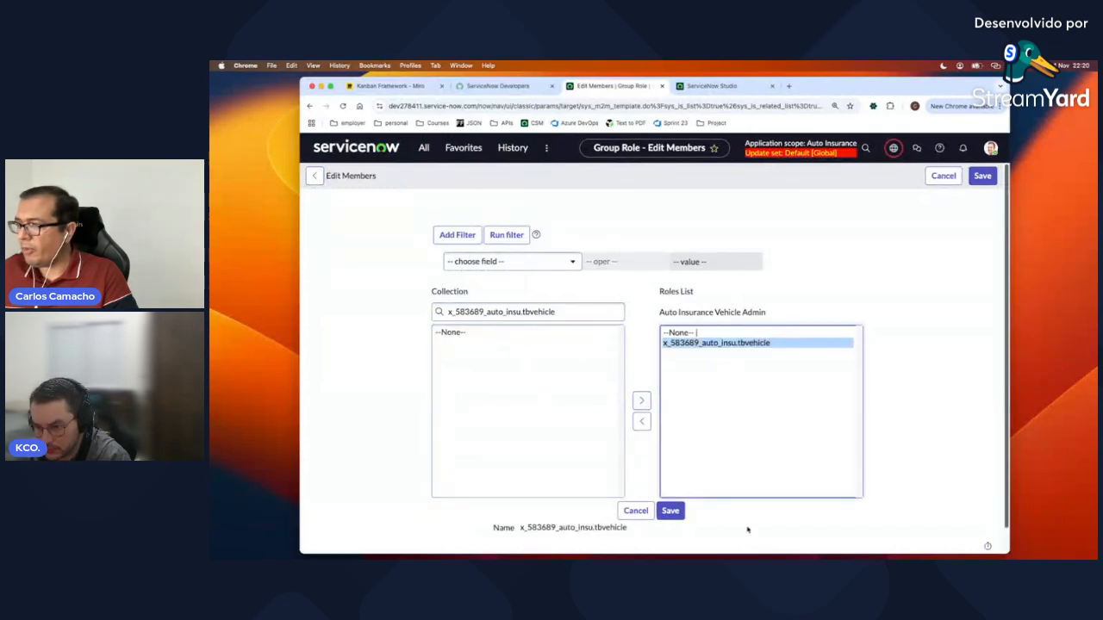
pyautogui.click(671, 511)
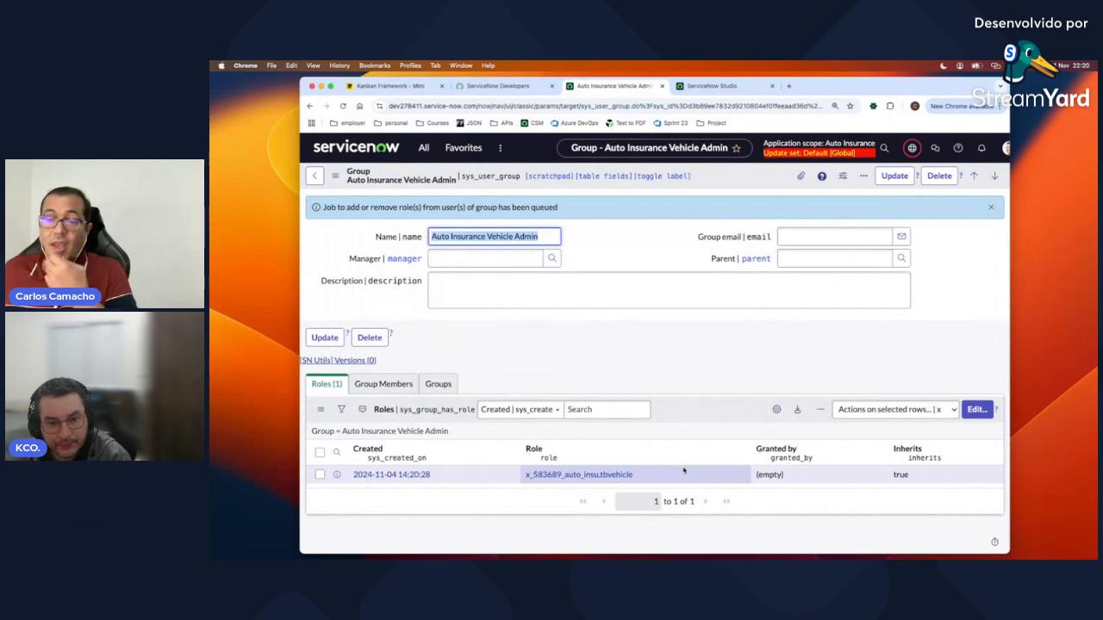
# Step: Check the group's empty Group Members and its Roles lists, then go back to Studio
pyautogui.click(378, 391)
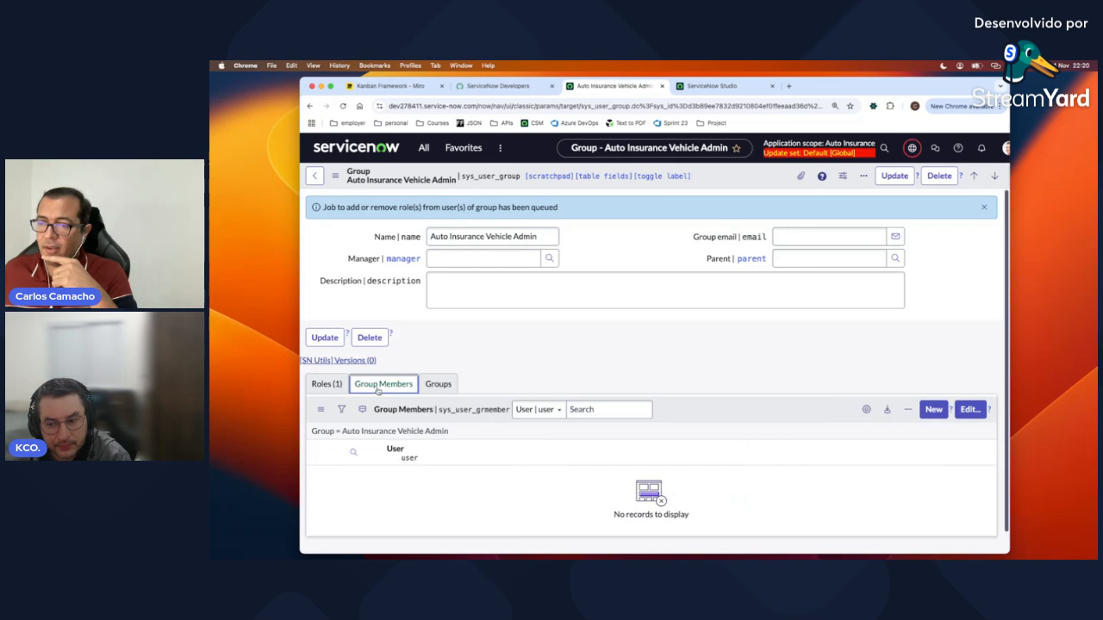
pyautogui.click(325, 390)
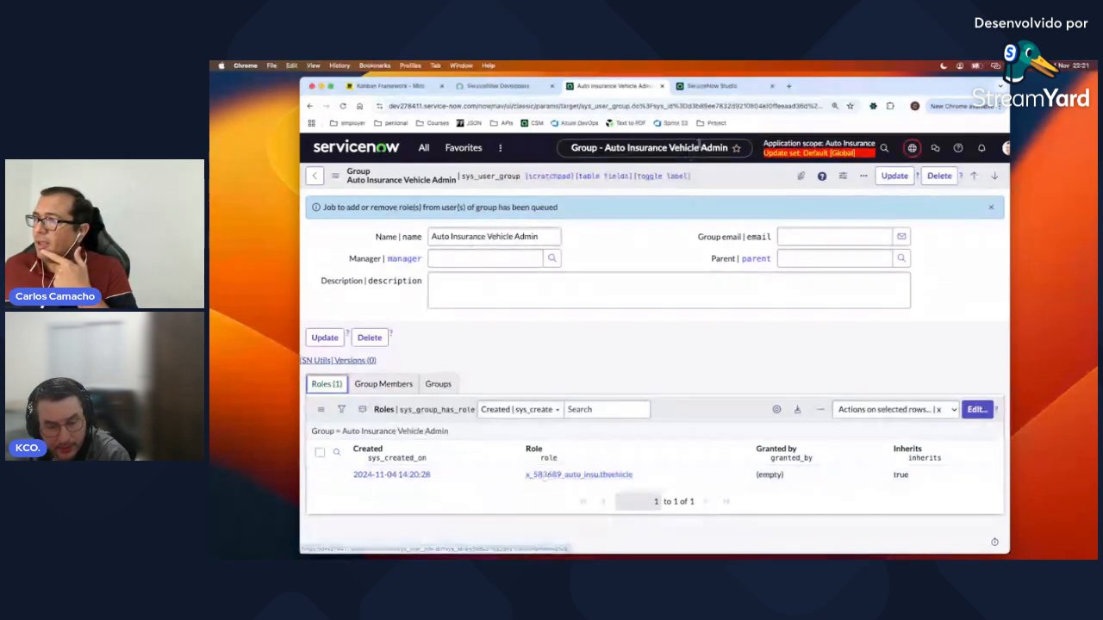
pyautogui.click(710, 86)
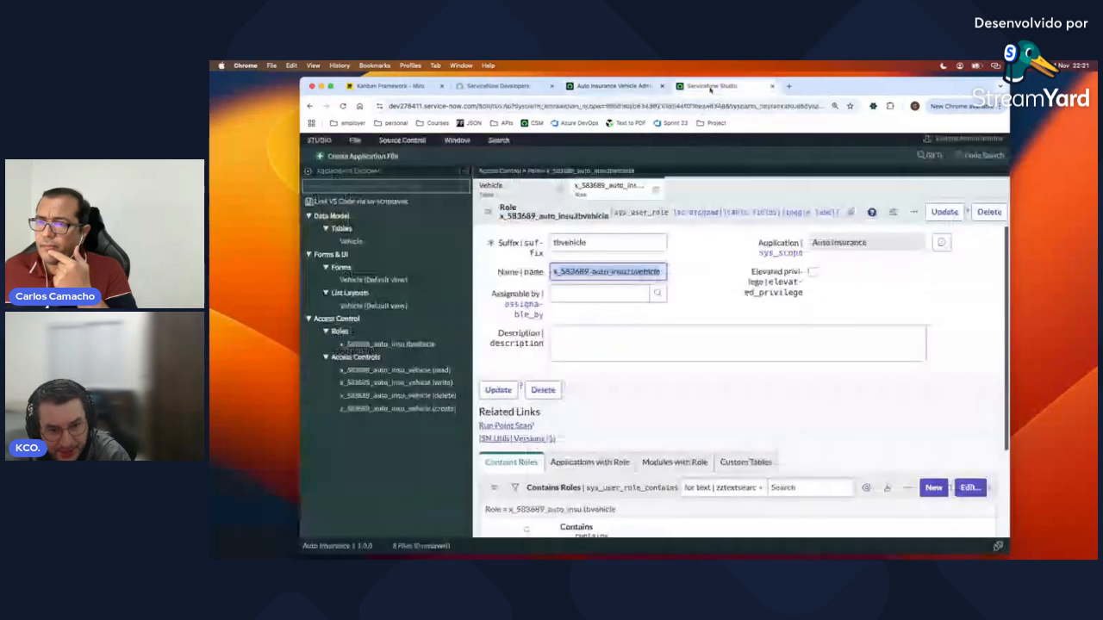
# Step: Open the Vehicle table's Controls and scroll to its read, write, delete and create access controls
pyautogui.click(358, 243)
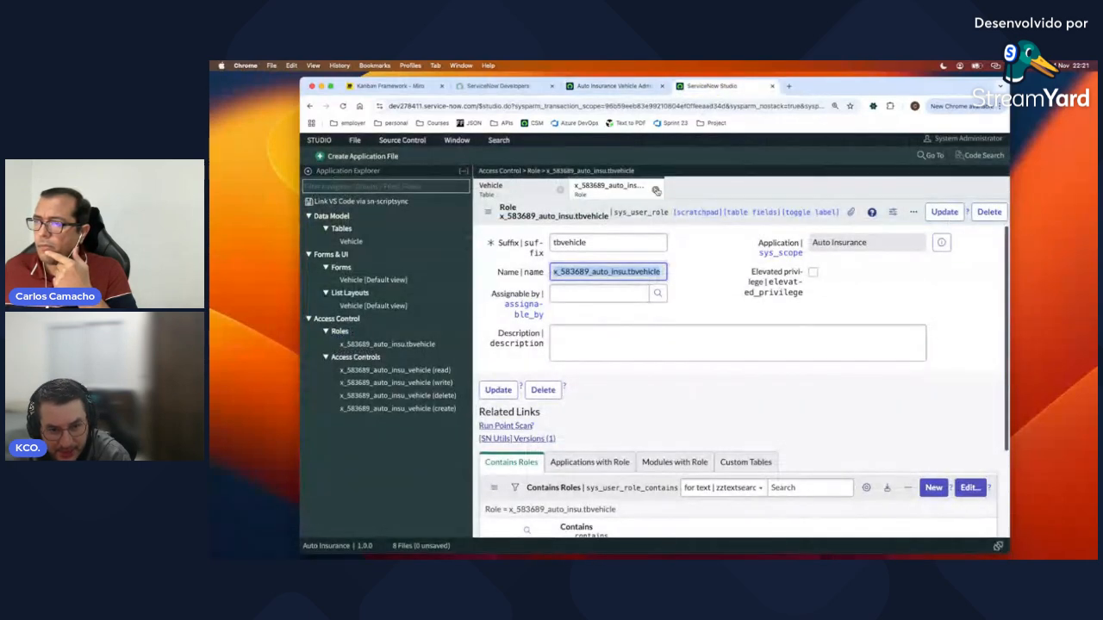
pyautogui.click(560, 190)
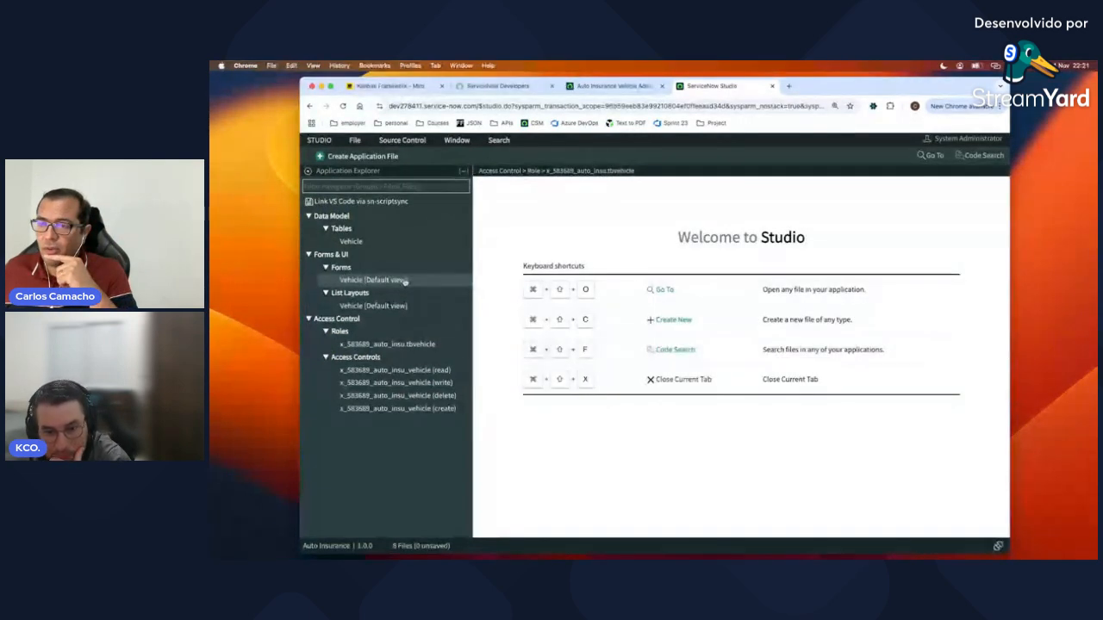
pyautogui.click(352, 242)
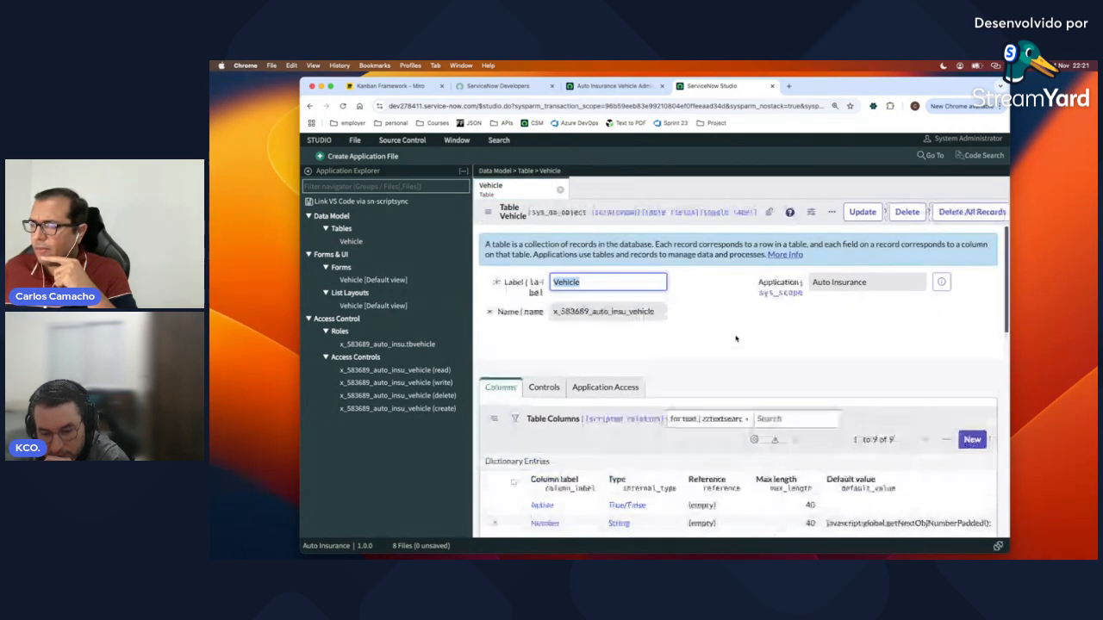
pyautogui.scroll(-2, 736, 339)
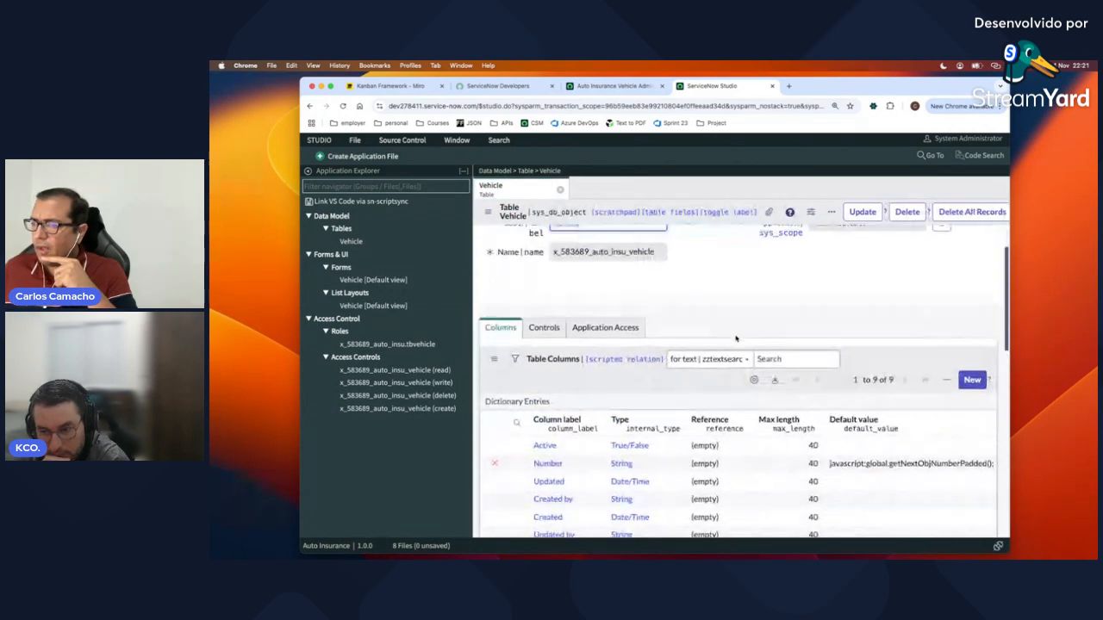
pyautogui.click(549, 319)
pyautogui.scroll(-5, 681, 405)
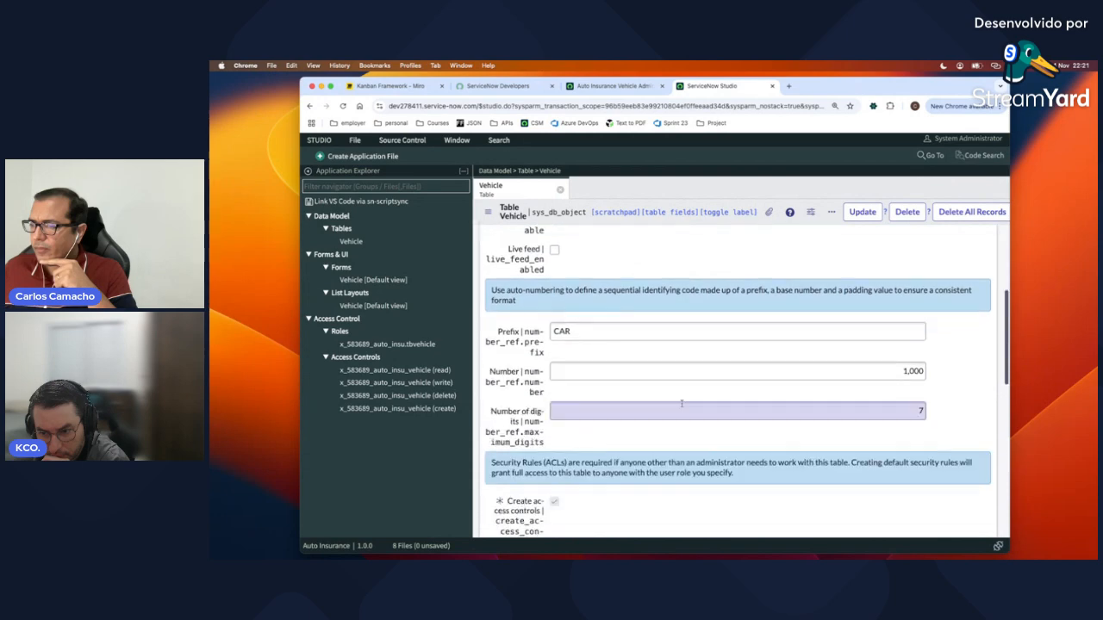
pyautogui.scroll(-2, 682, 405)
pyautogui.scroll(1, 674, 397)
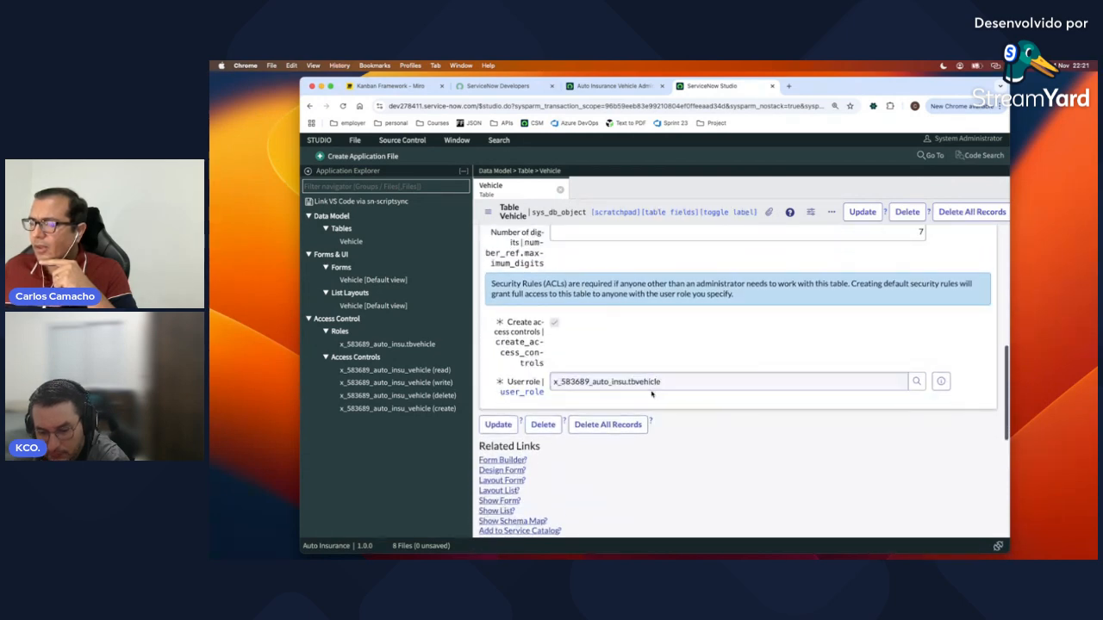
pyautogui.scroll(-4, 757, 438)
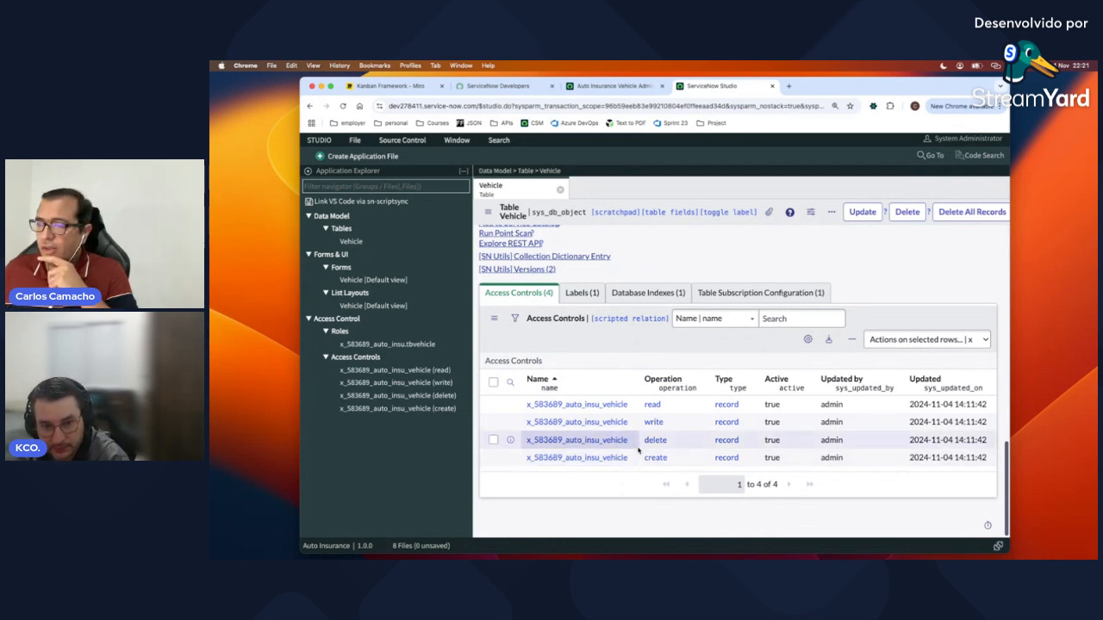
pyautogui.click(662, 409)
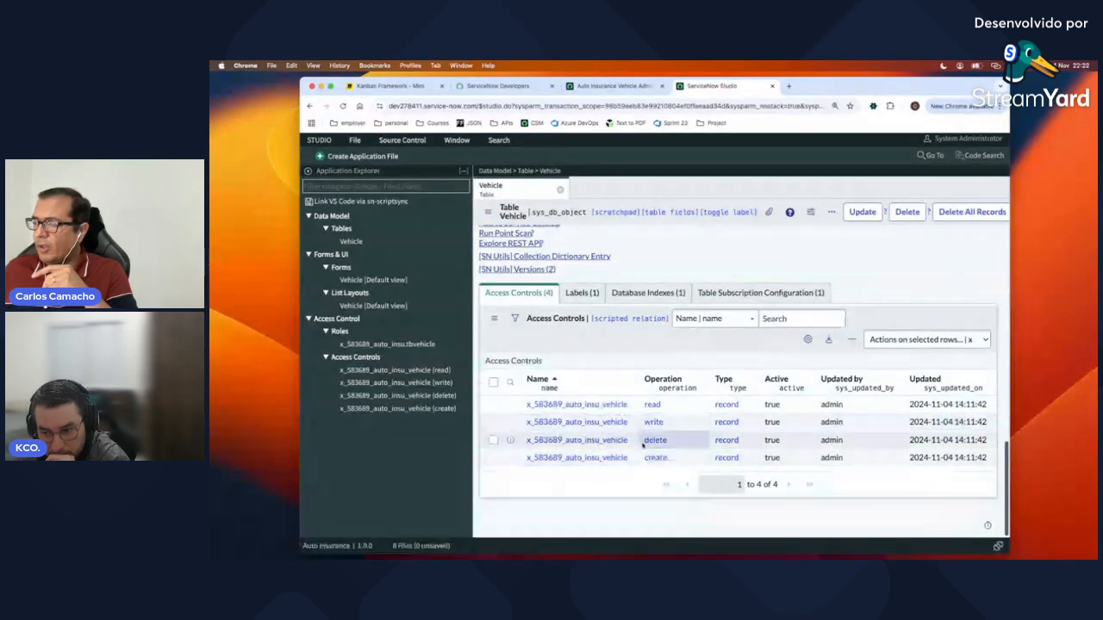
# Step: Confirm the create ACL requires x_583689_auto_insu.tbvehicle, then close the ACL and Vehicle tabs
pyautogui.click(606, 457)
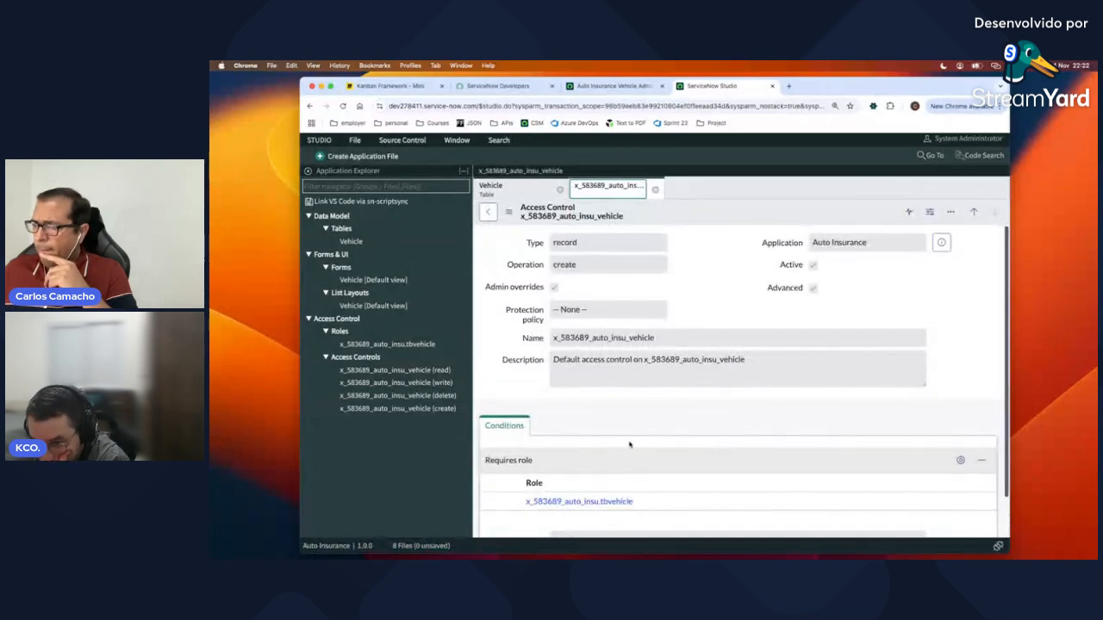
pyautogui.scroll(-1, 642, 446)
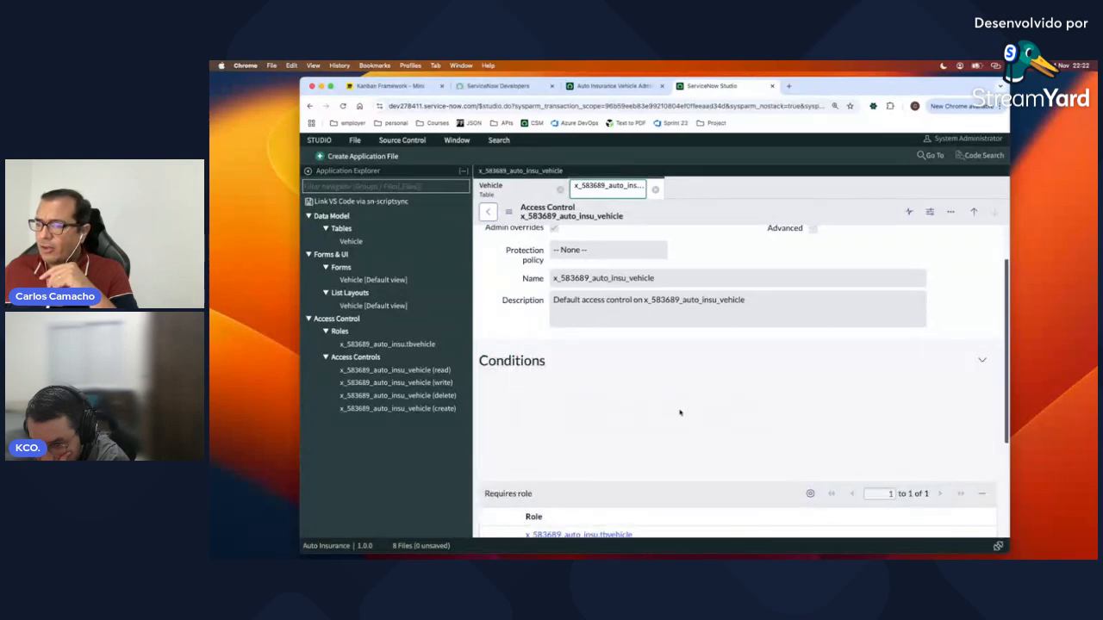
pyautogui.scroll(-2, 680, 413)
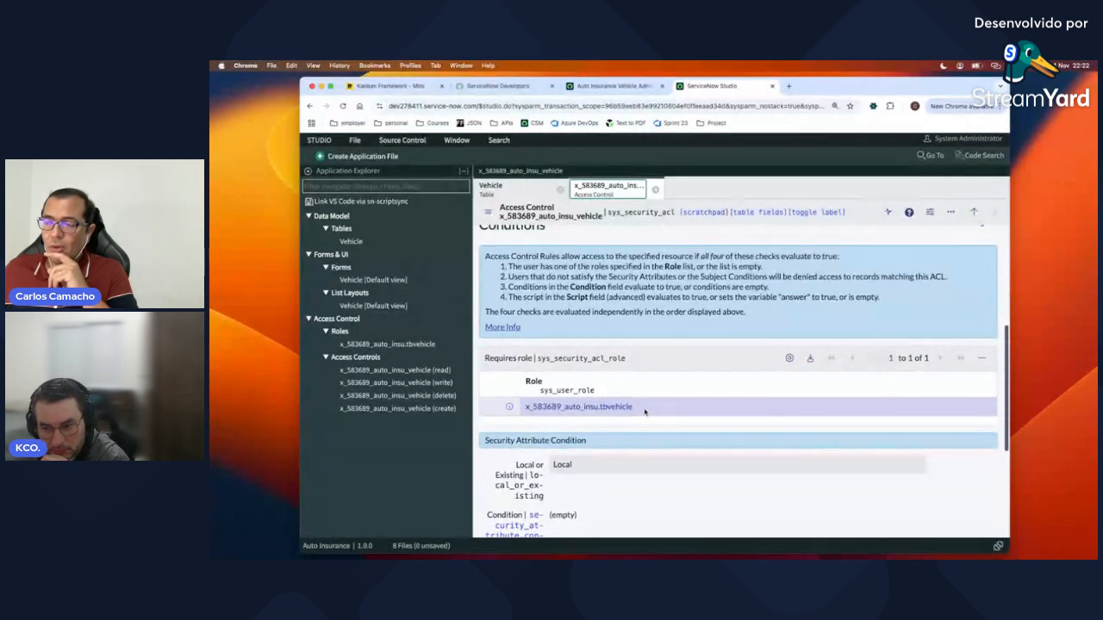
pyautogui.scroll(1, 642, 412)
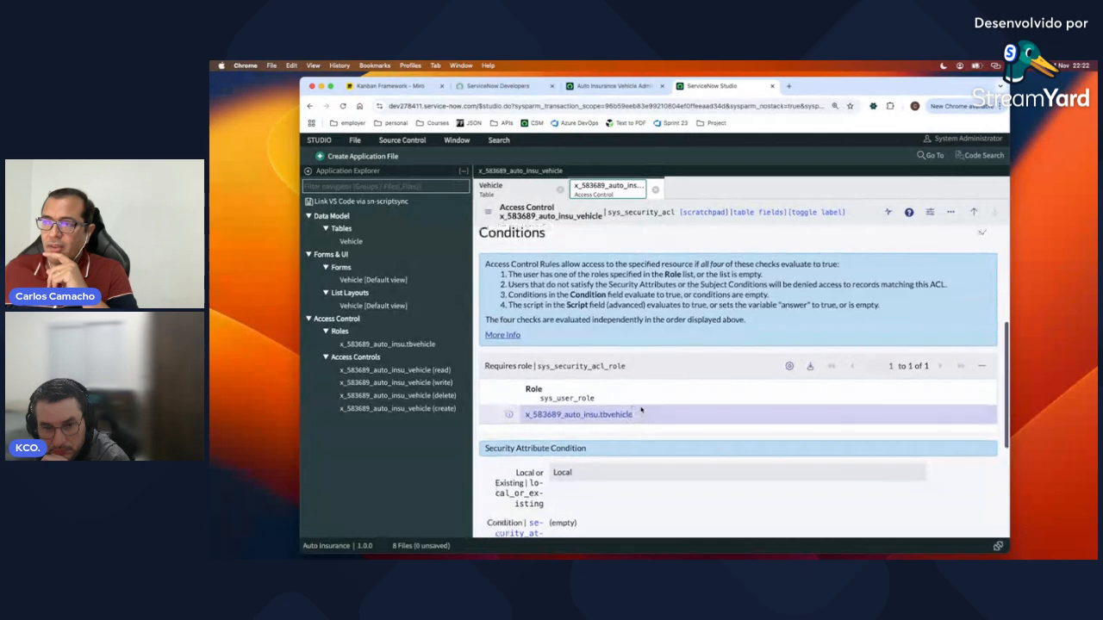
pyautogui.scroll(5, 641, 411)
pyautogui.click(551, 265)
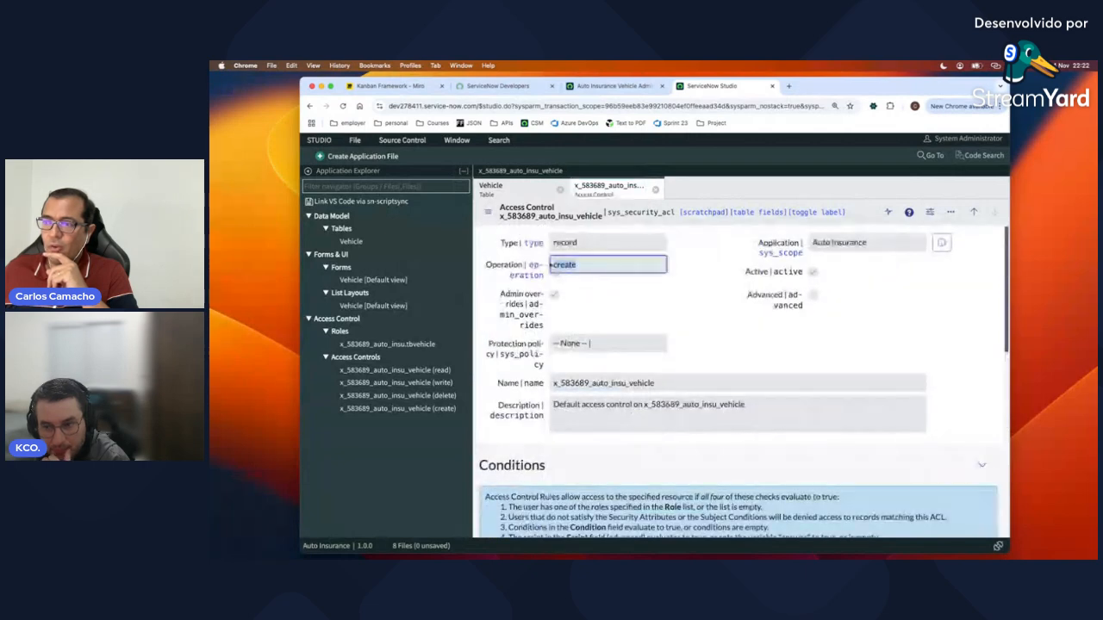
pyautogui.hotkey('shift', 'Tab')
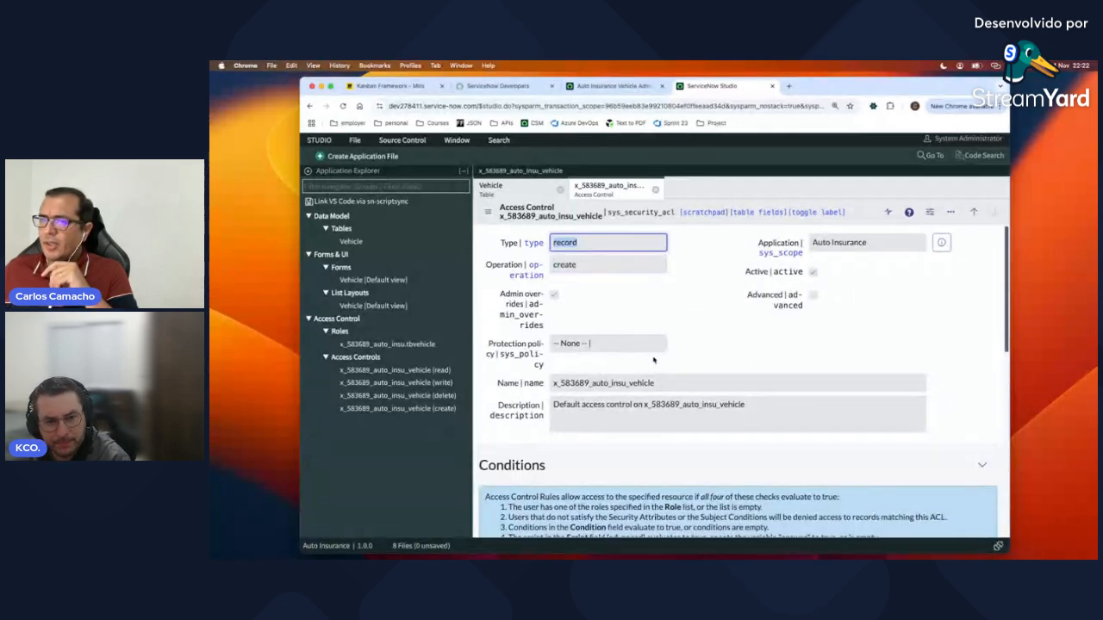
pyautogui.click(621, 304)
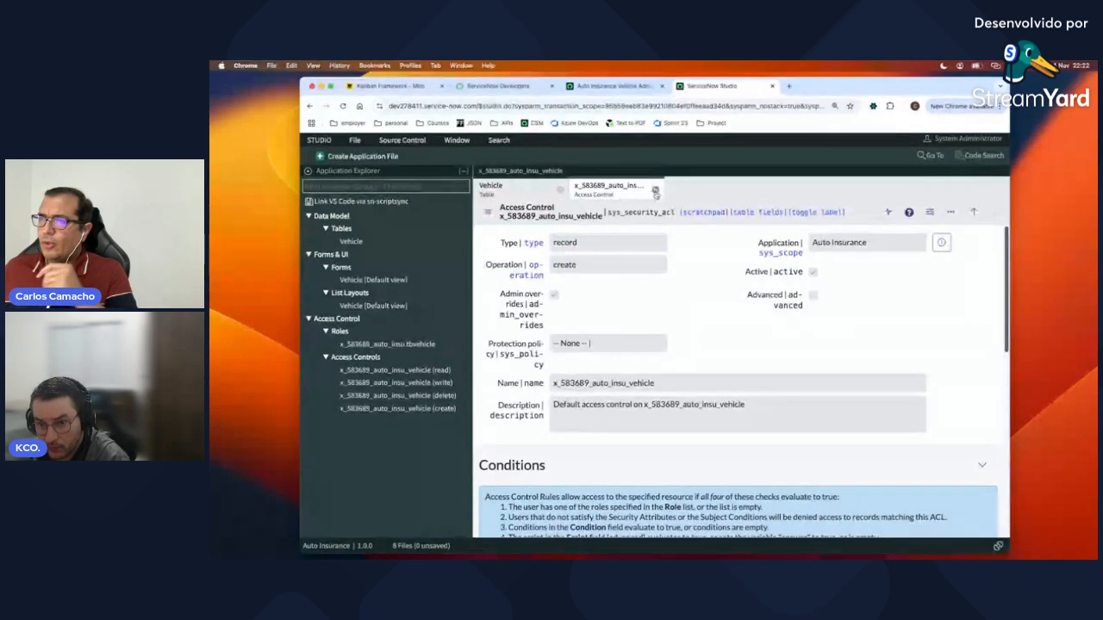
pyautogui.click(655, 191)
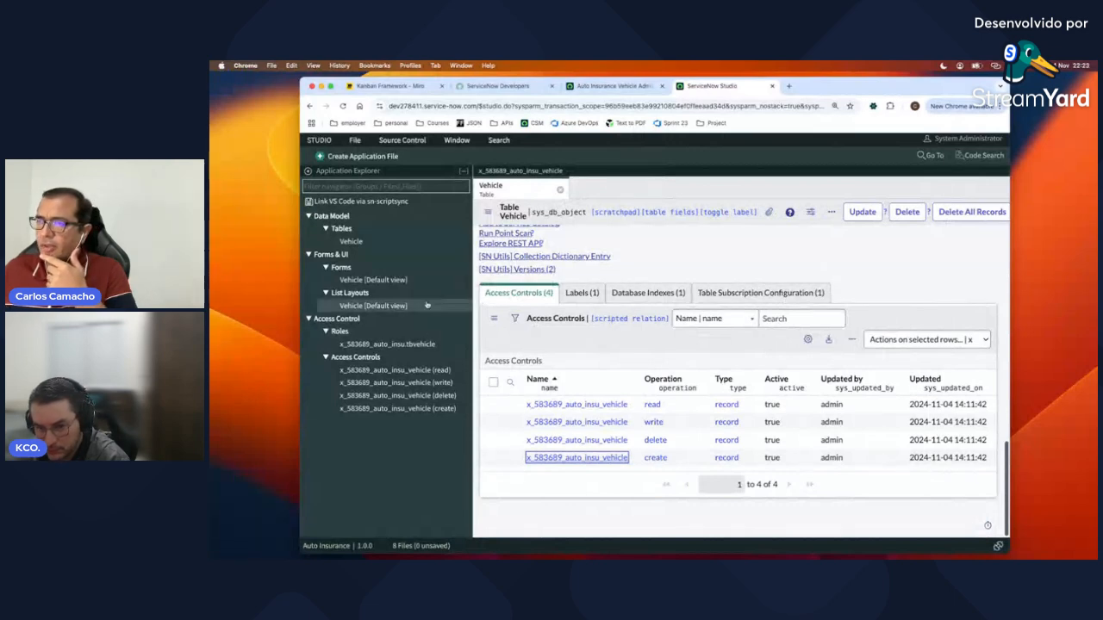
pyautogui.click(560, 190)
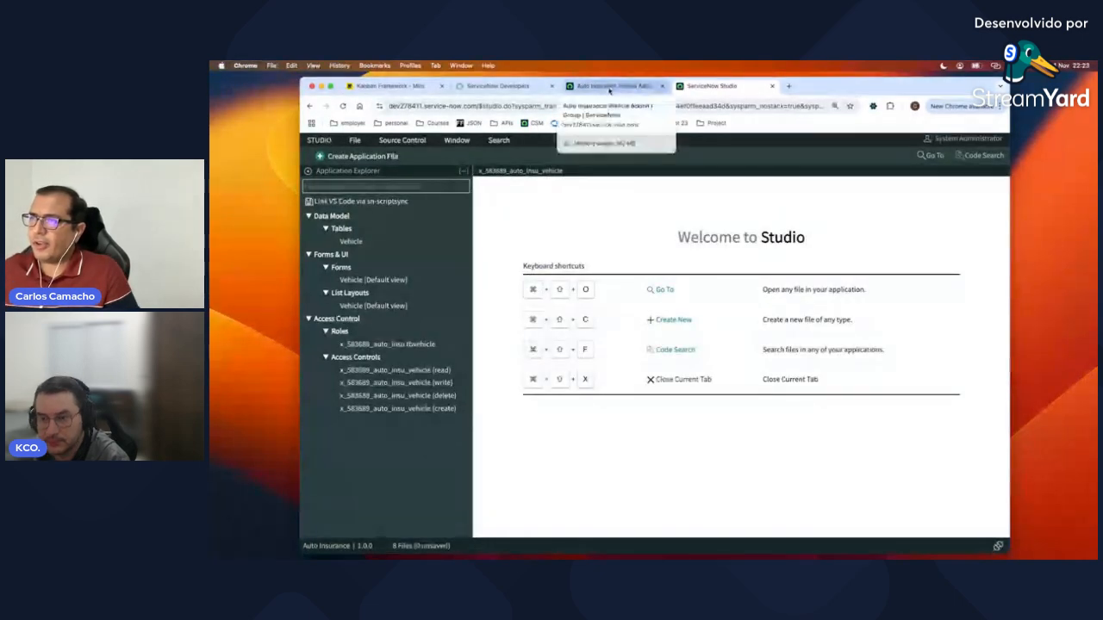
# Step: Return to the Auto Insurance Vehicle Admin group and open the navigator
pyautogui.click(607, 87)
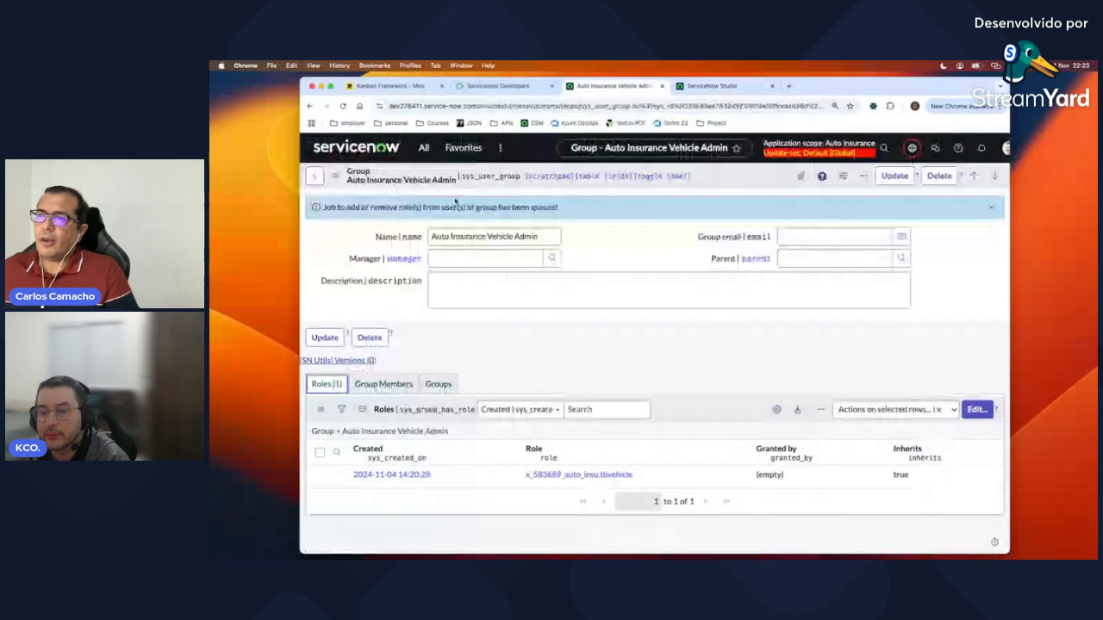
pyautogui.click(423, 147)
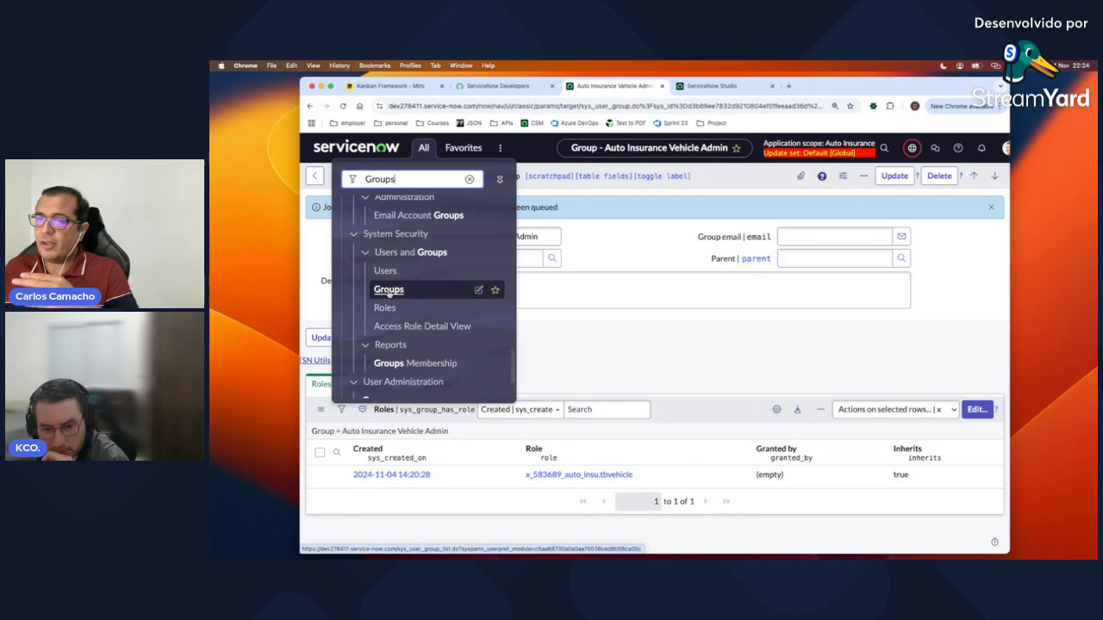
# Step: Review the Groups list, including Auto Insurance Vehicle Admin, then return to the ServiceNow Studio tab
pyautogui.click(389, 290)
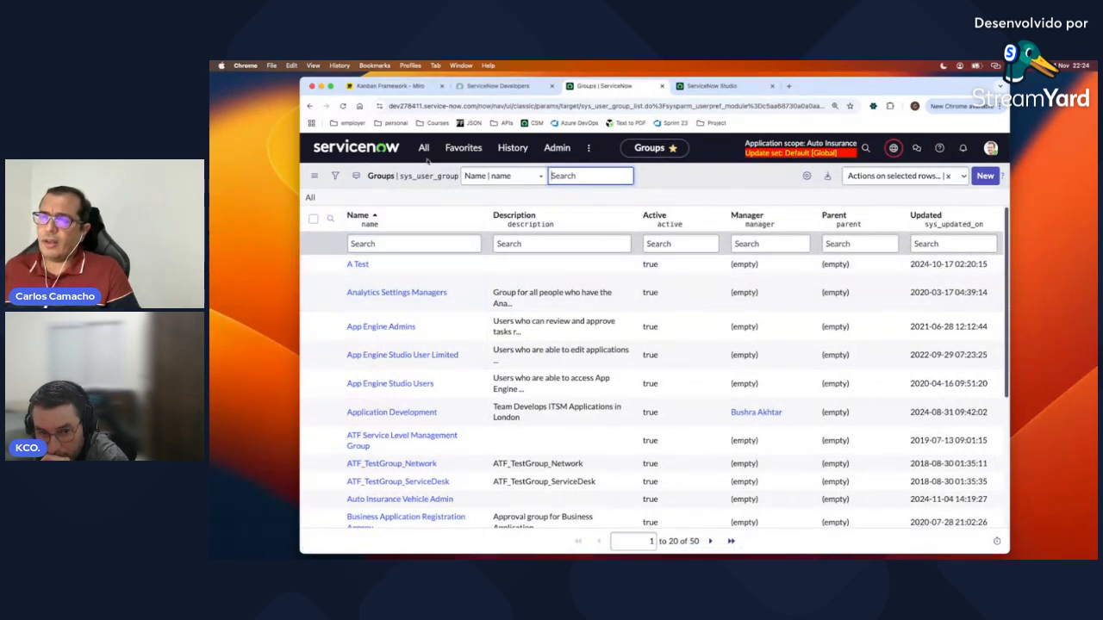
pyautogui.click(424, 148)
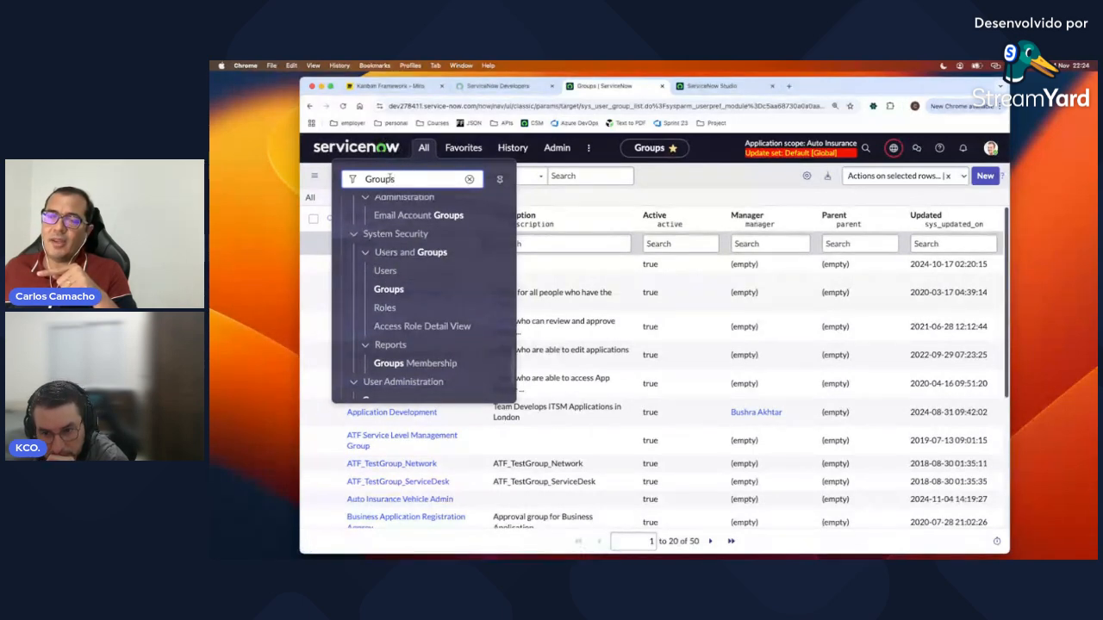
pyautogui.moveTo(403, 181); pyautogui.dragTo(357, 178)
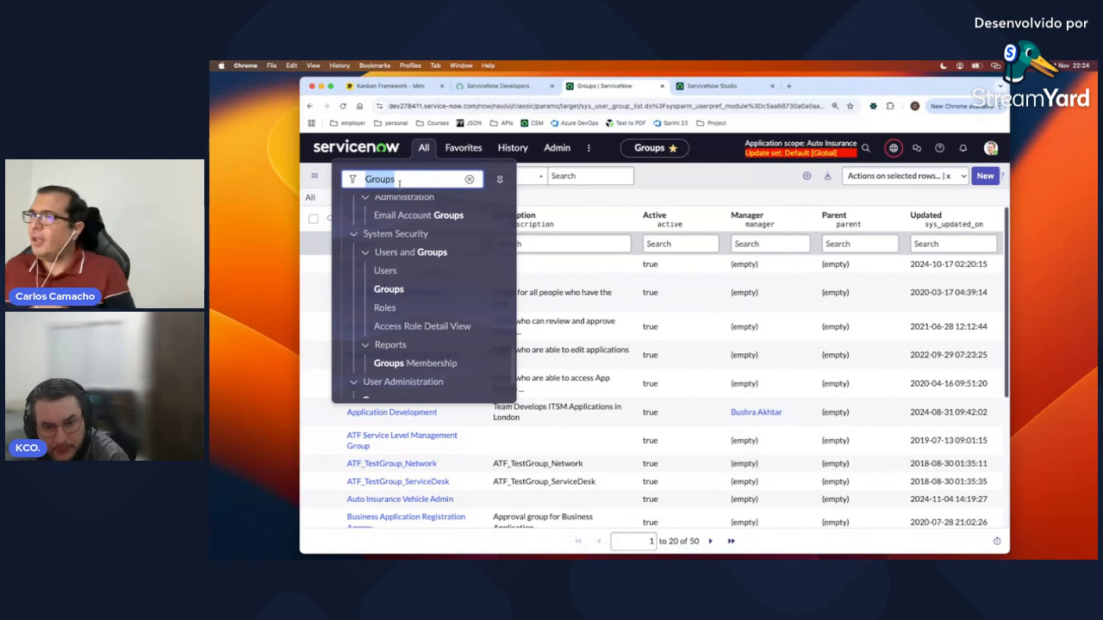
pyautogui.click(708, 89)
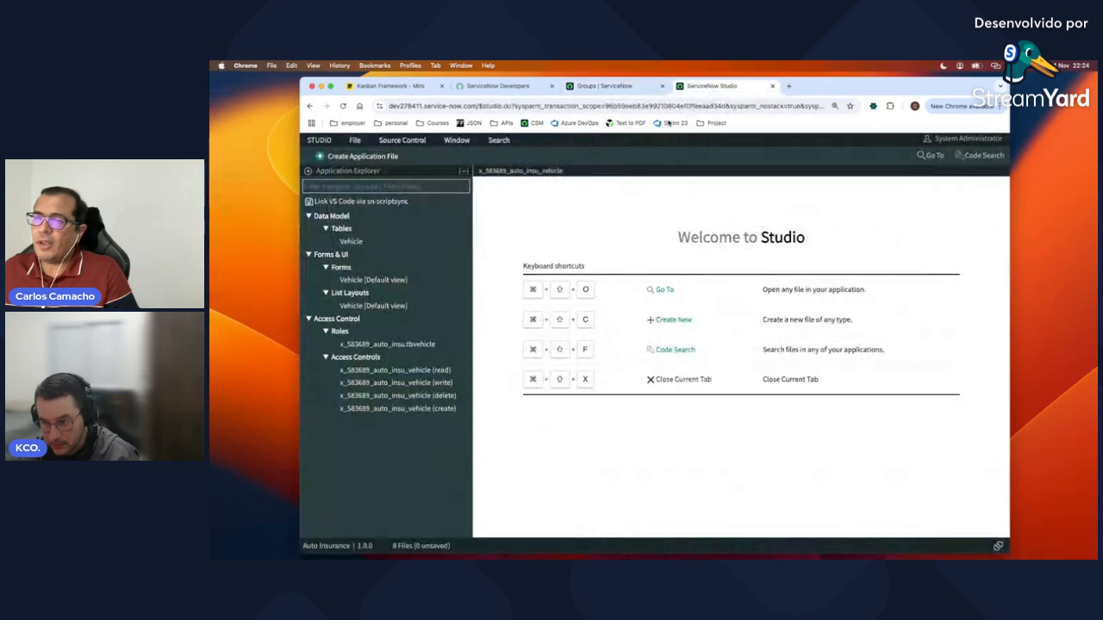
# Step: Create and submit an Application Menu titled 'Auto Insurance'
pyautogui.click(364, 156)
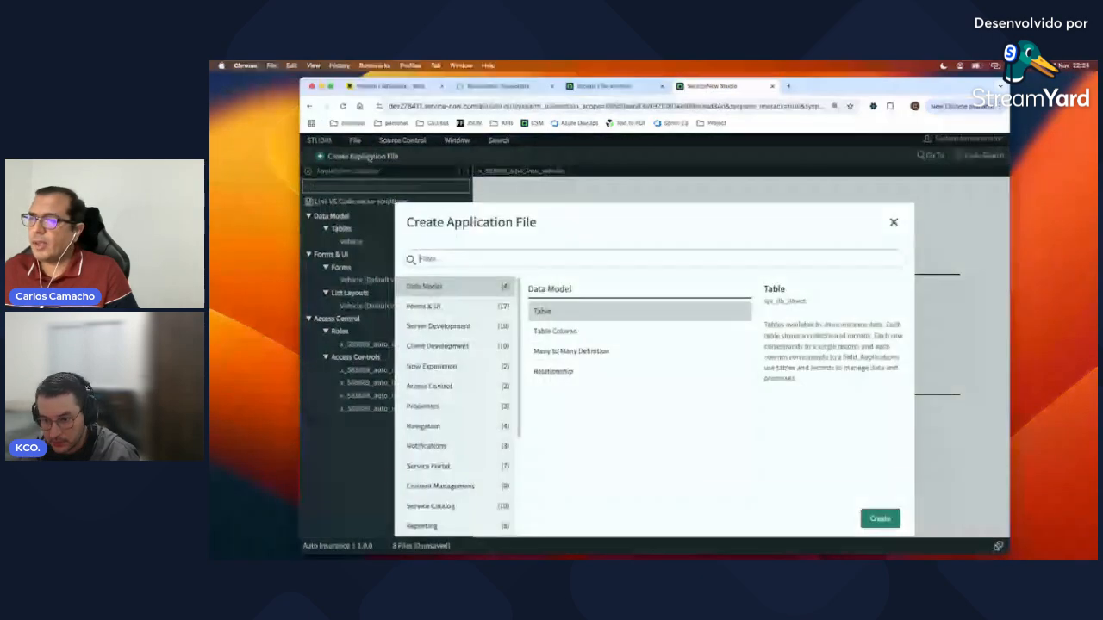
pyautogui.write('a')
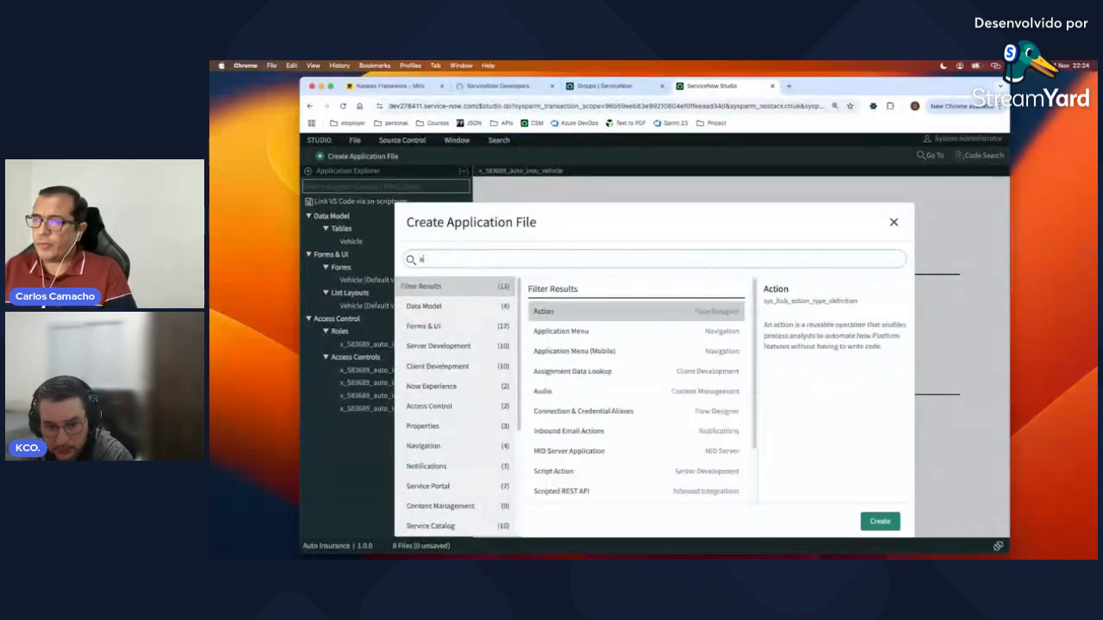
pyautogui.write('pplica')
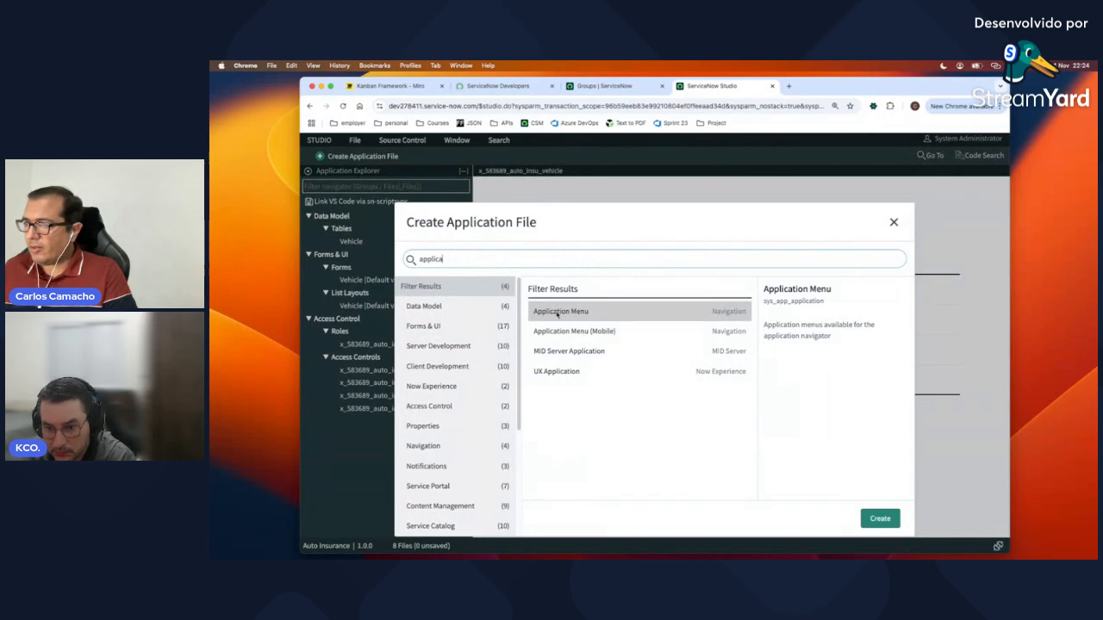
pyautogui.click(875, 519)
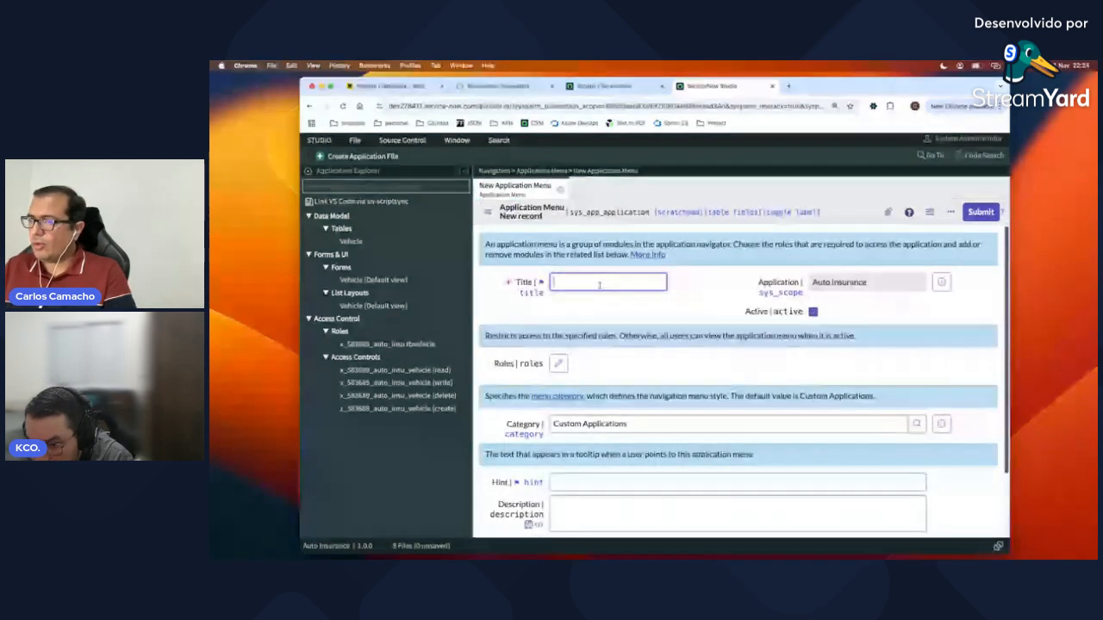
pyautogui.write('Auto Insurance')
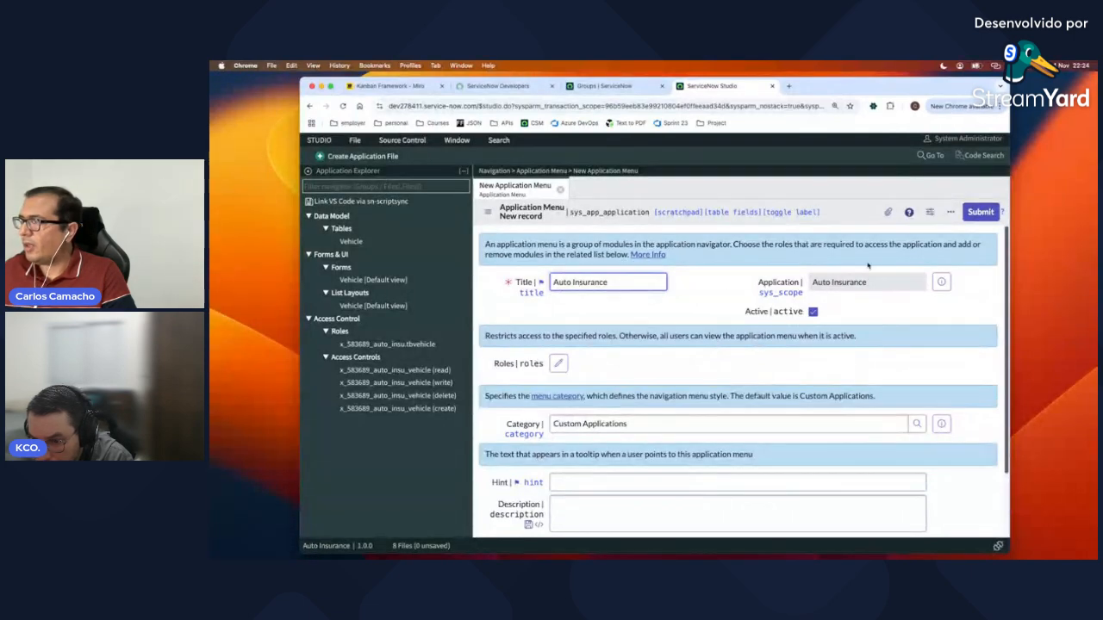
pyautogui.click(979, 213)
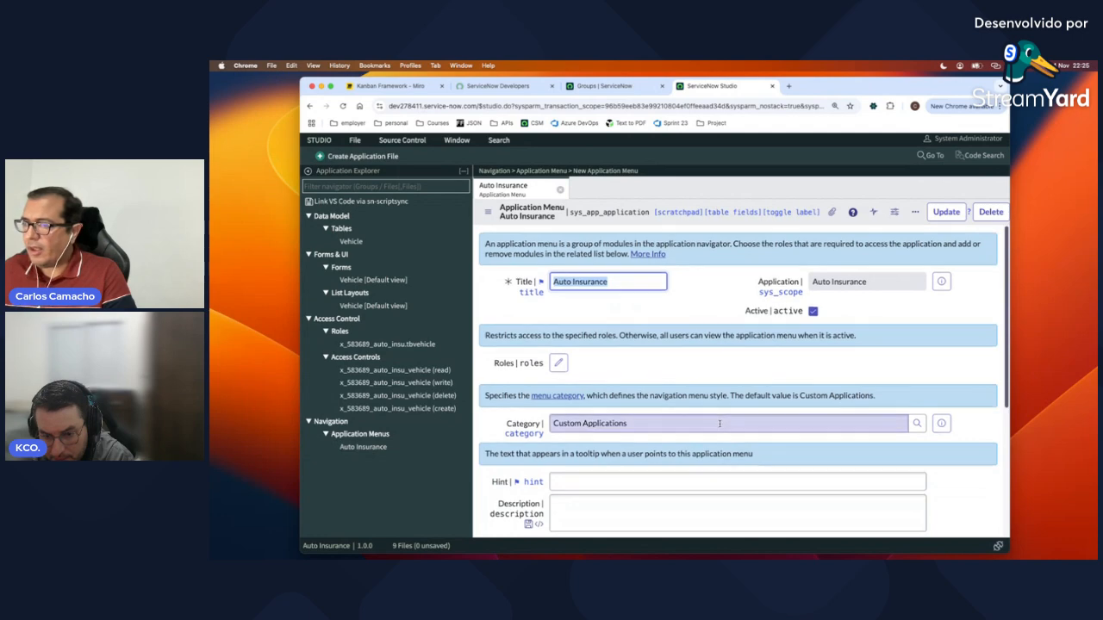
pyautogui.scroll(-5, 719, 423)
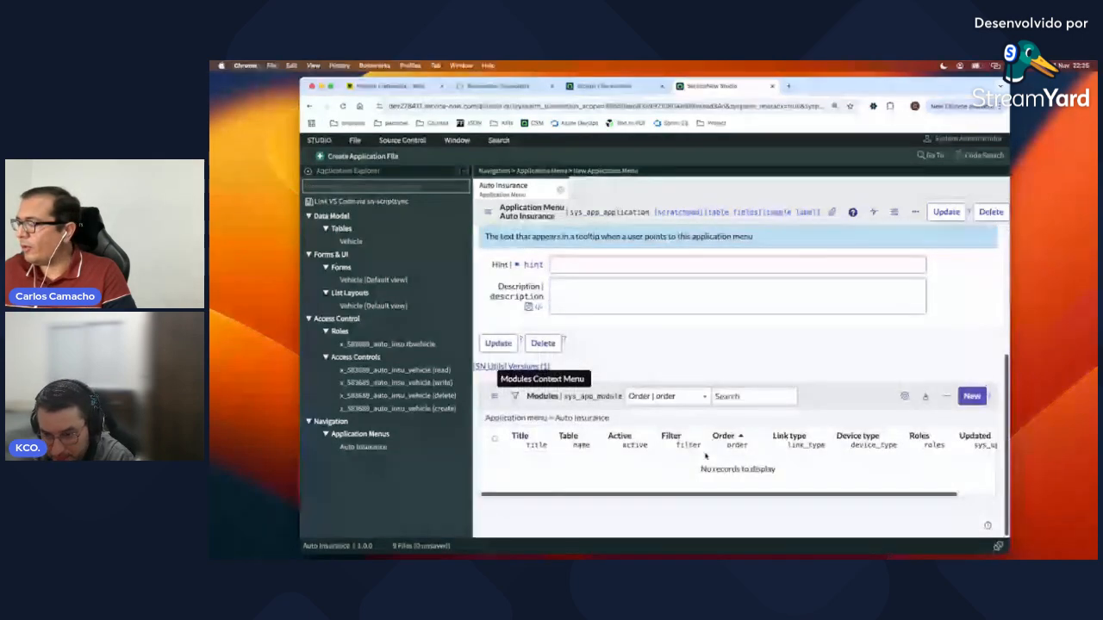
# Step: Draft a new module titled 'Vehicle maintenance' under the Auto Insurance menu, with order 100
pyautogui.click(972, 397)
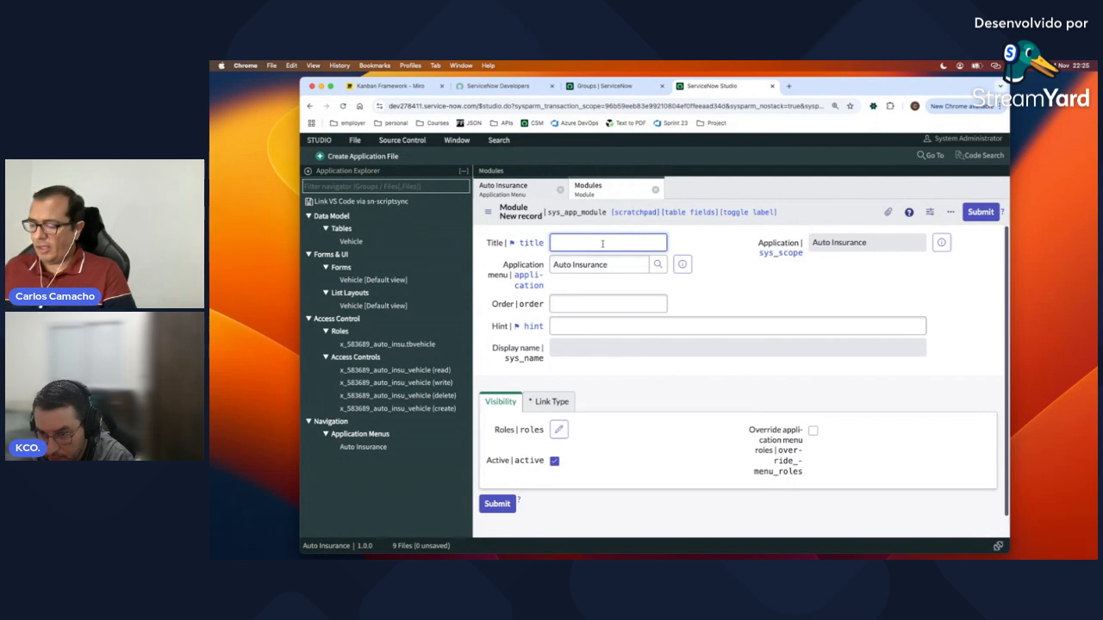
pyautogui.write('Vehic')
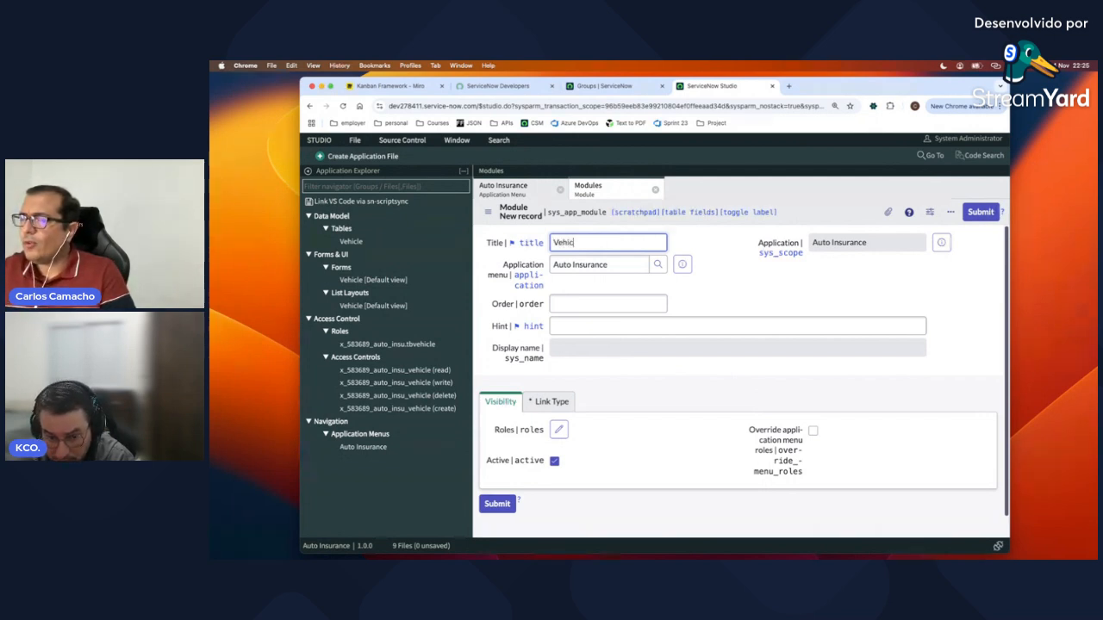
pyautogui.write('le t')
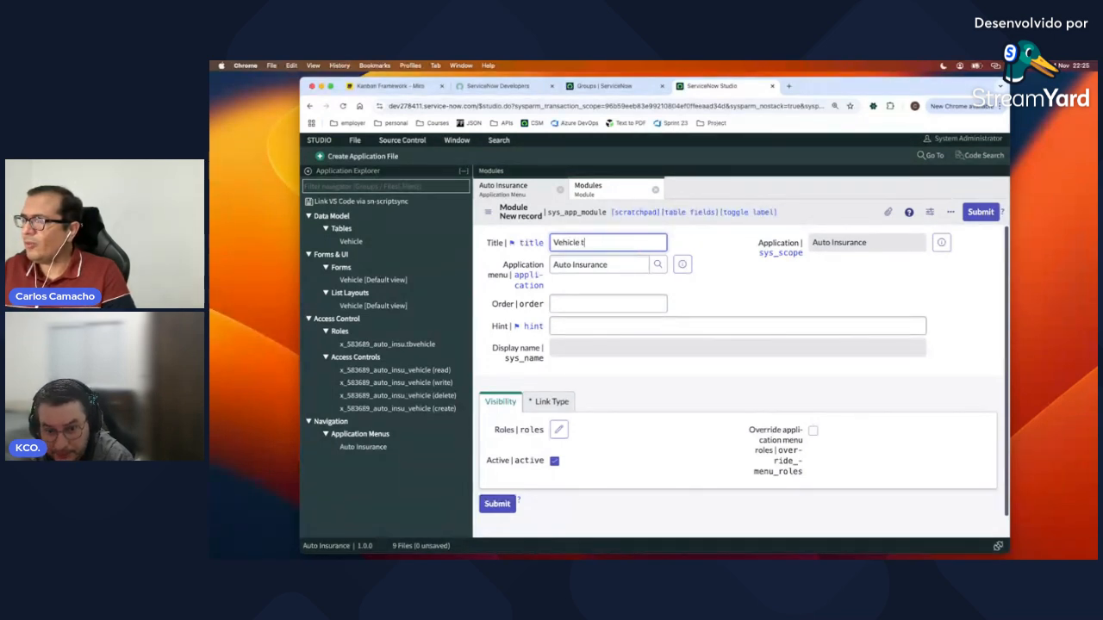
pyautogui.press('BackSpace')
pyautogui.write('main')
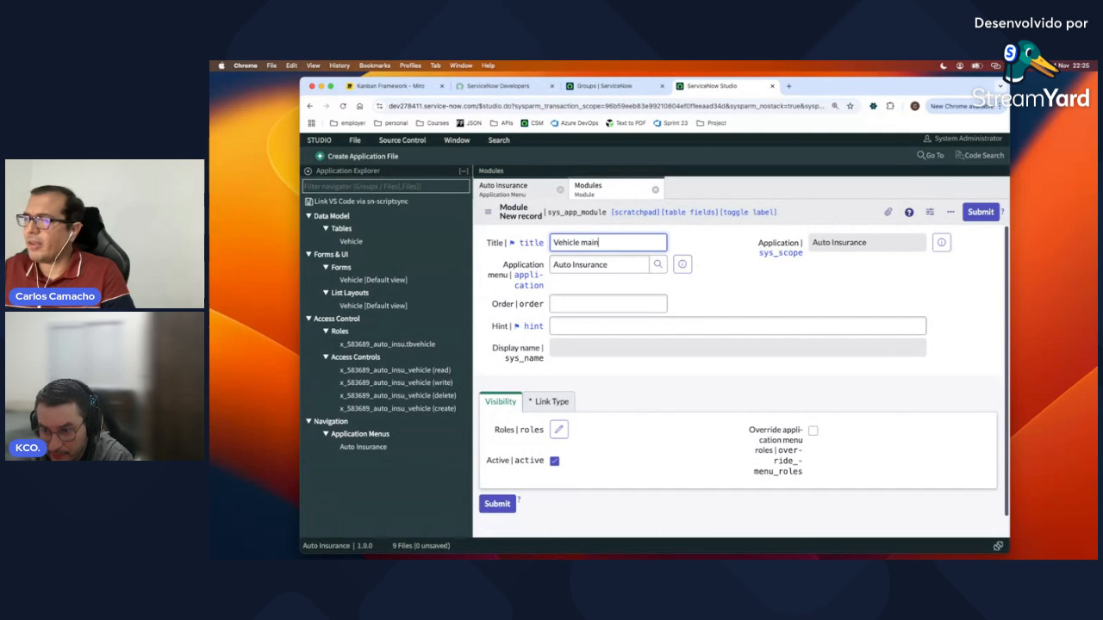
pyautogui.write('tenance')
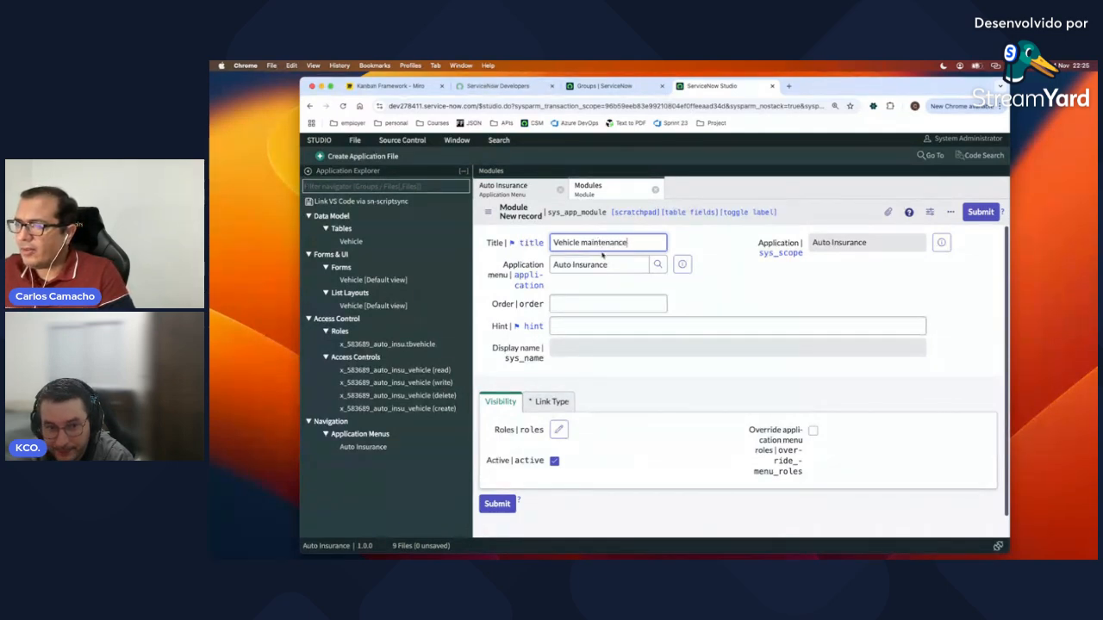
pyautogui.click(597, 303)
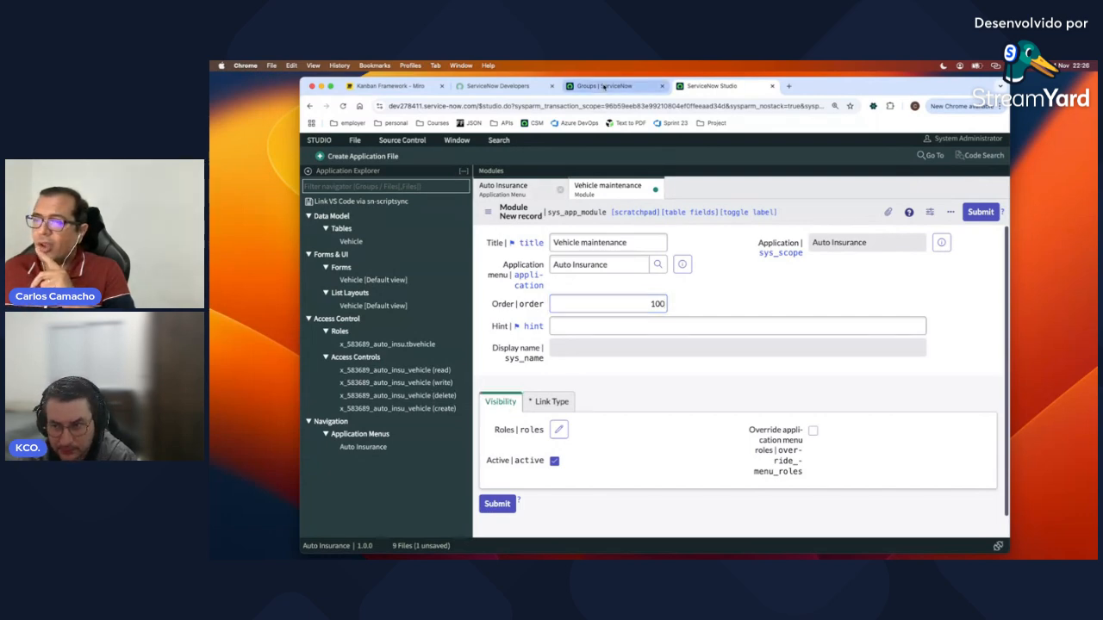
pyautogui.click(603, 85)
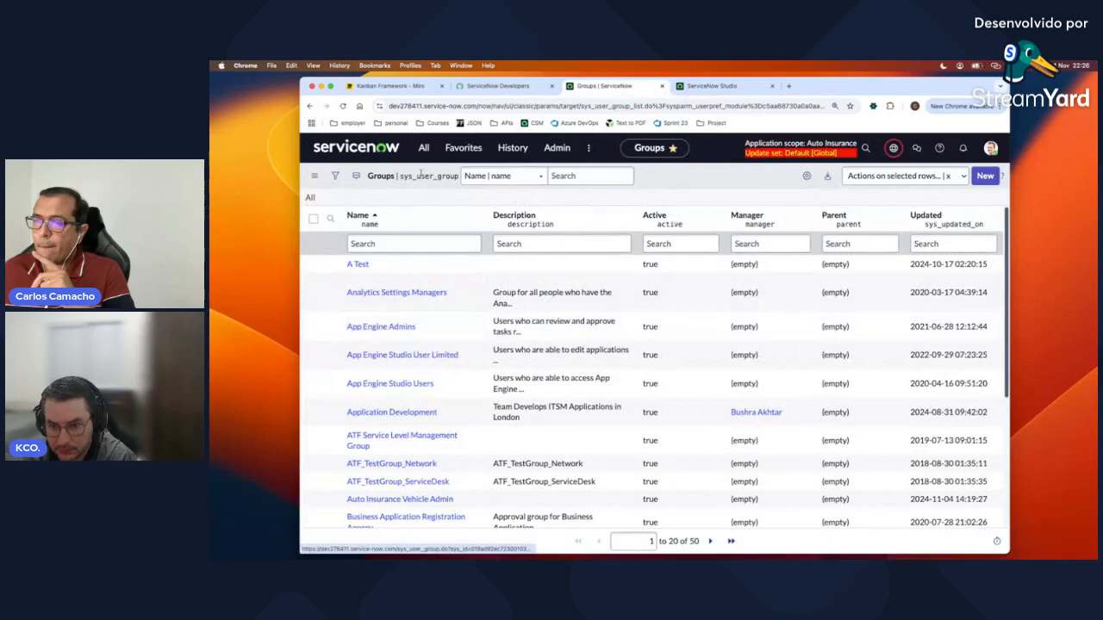
pyautogui.click(423, 150)
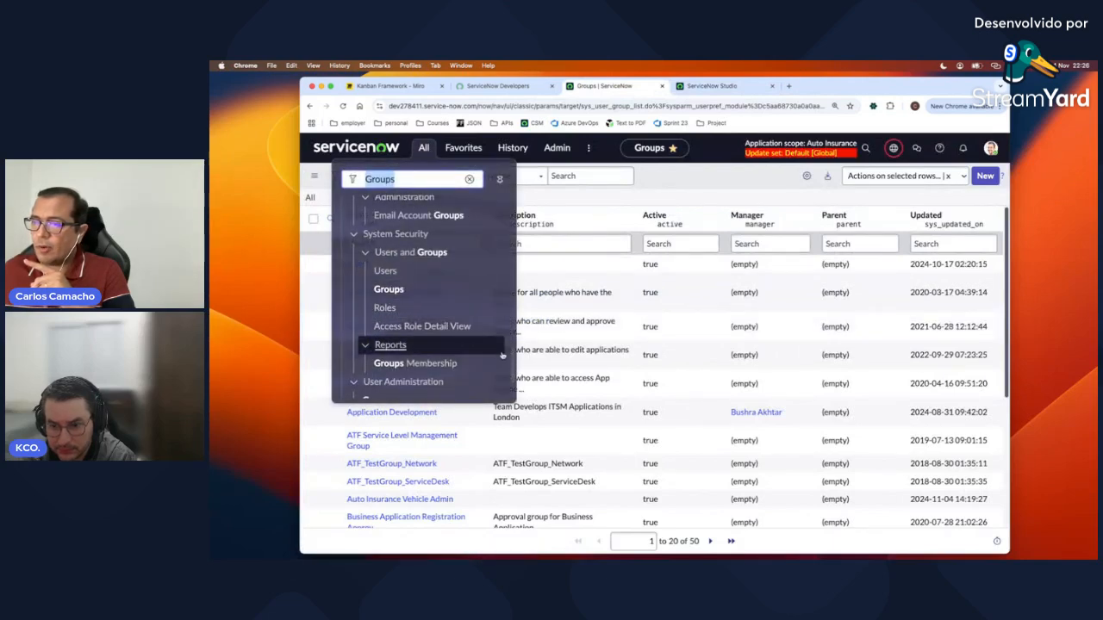
pyautogui.click(512, 362)
pyautogui.scroll(-2, 465, 358)
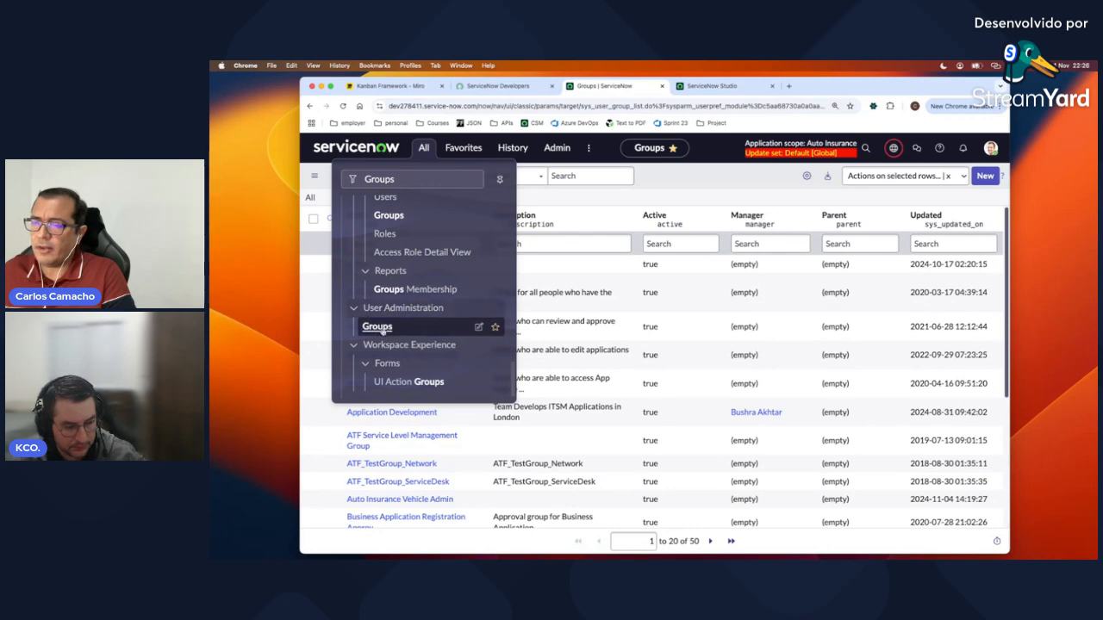
pyautogui.click(712, 86)
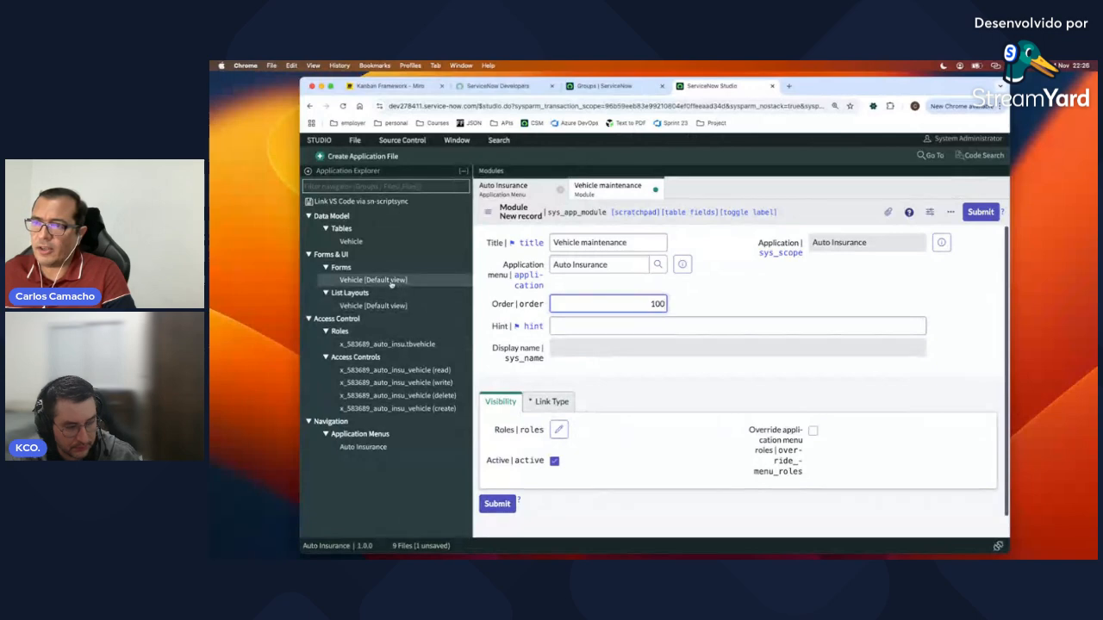
# Step: Copy the x_583689_auto_insu.tbvehicle role name, then bring up the Vehicle maintenance module's Roles chooser
pyautogui.click(374, 344)
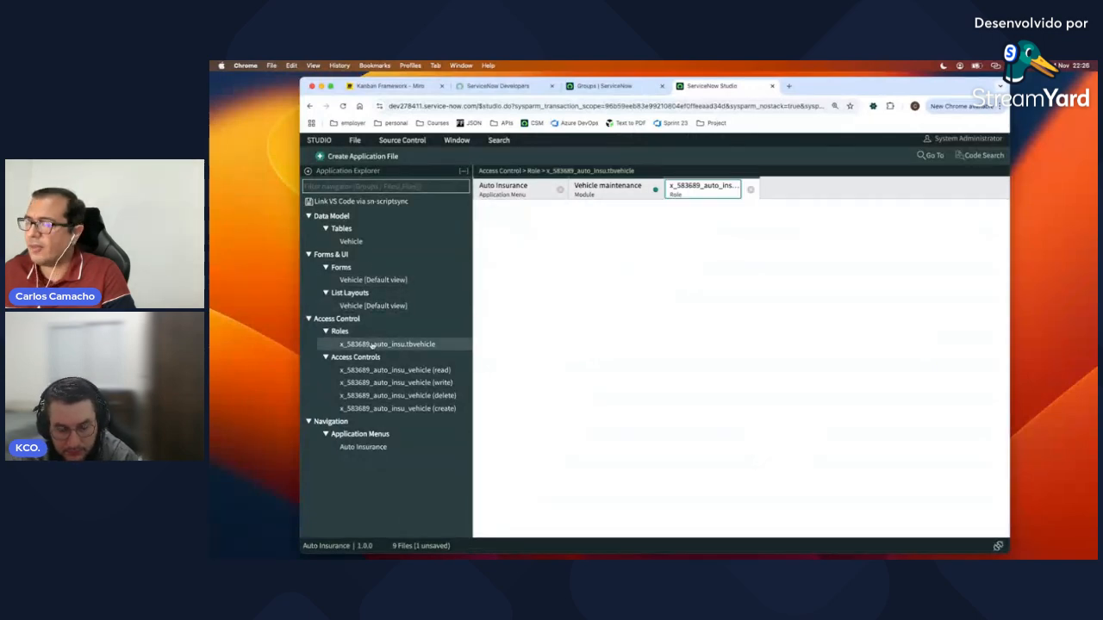
pyautogui.doubleClick(601, 268)
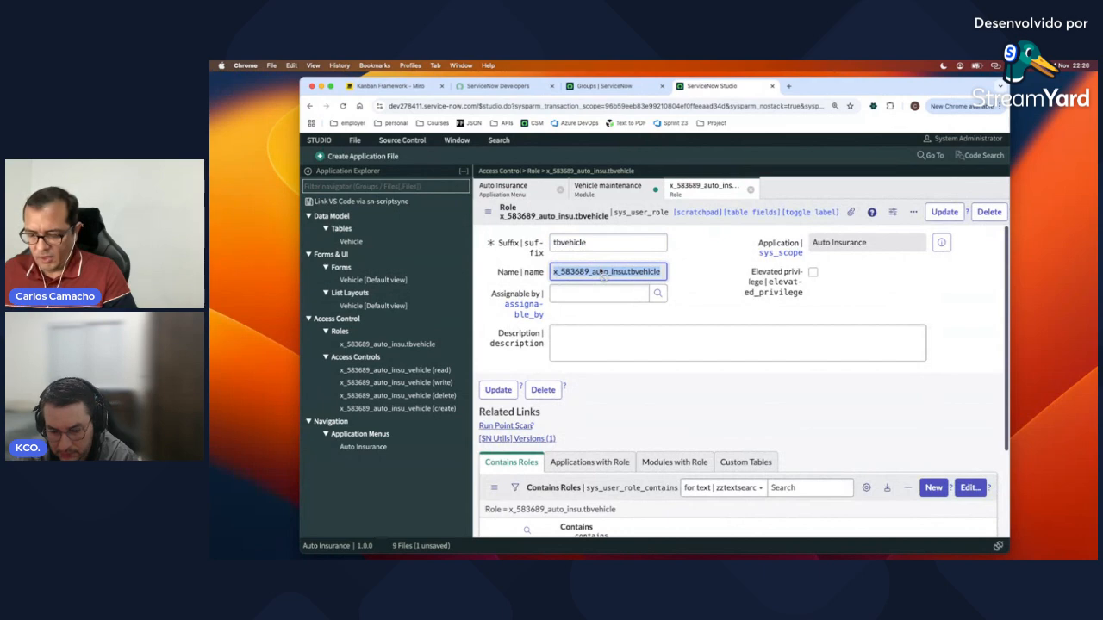
pyautogui.click(608, 189)
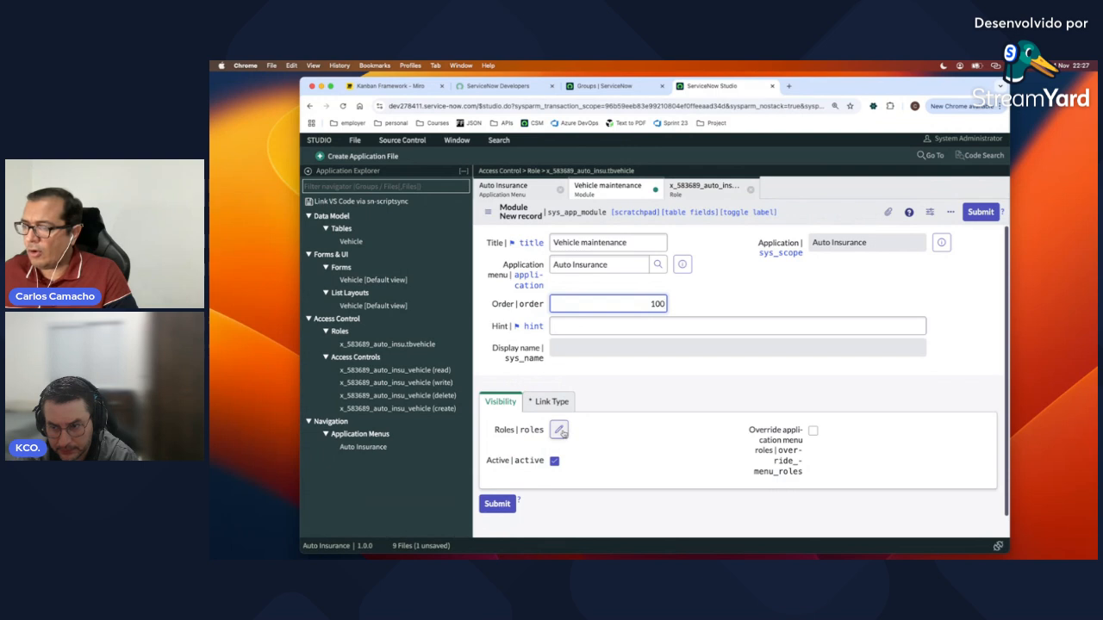
pyautogui.click(559, 430)
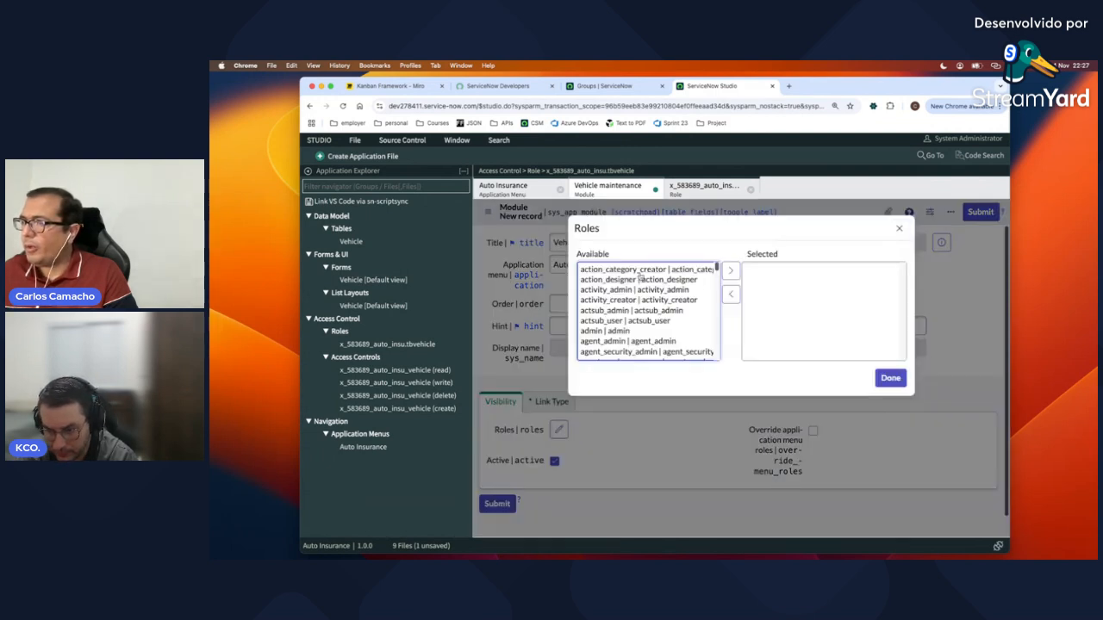
# Step: Add x_583689_auto_insu.tbvehicle as the Vehicle maintenance module's only visibility role
pyautogui.click(901, 380)
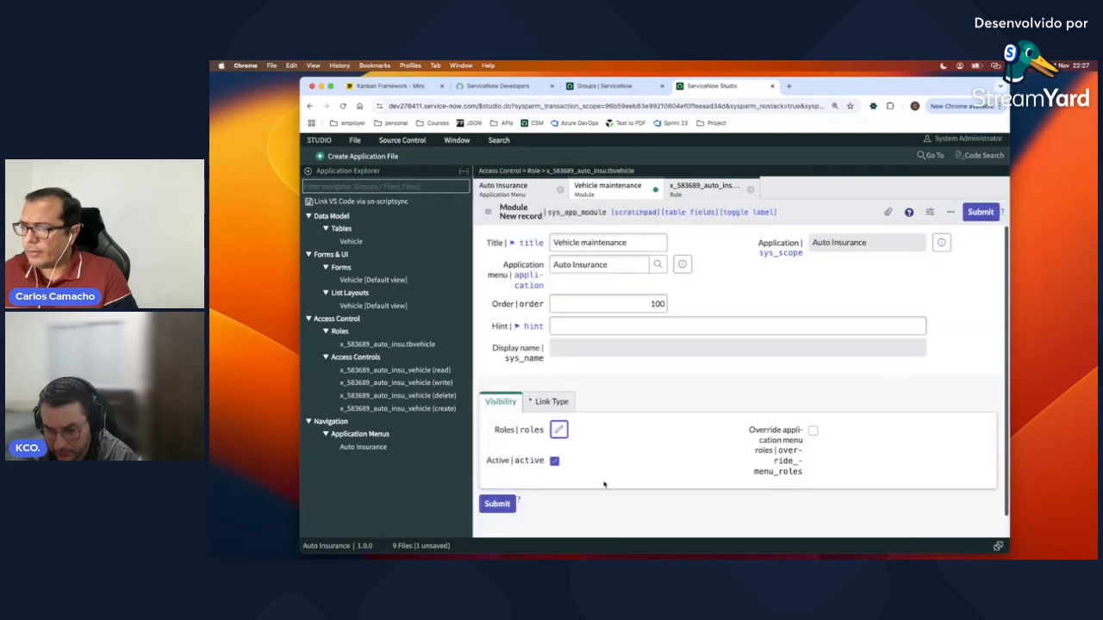
pyautogui.click(559, 431)
pyautogui.scroll(-5, 666, 310)
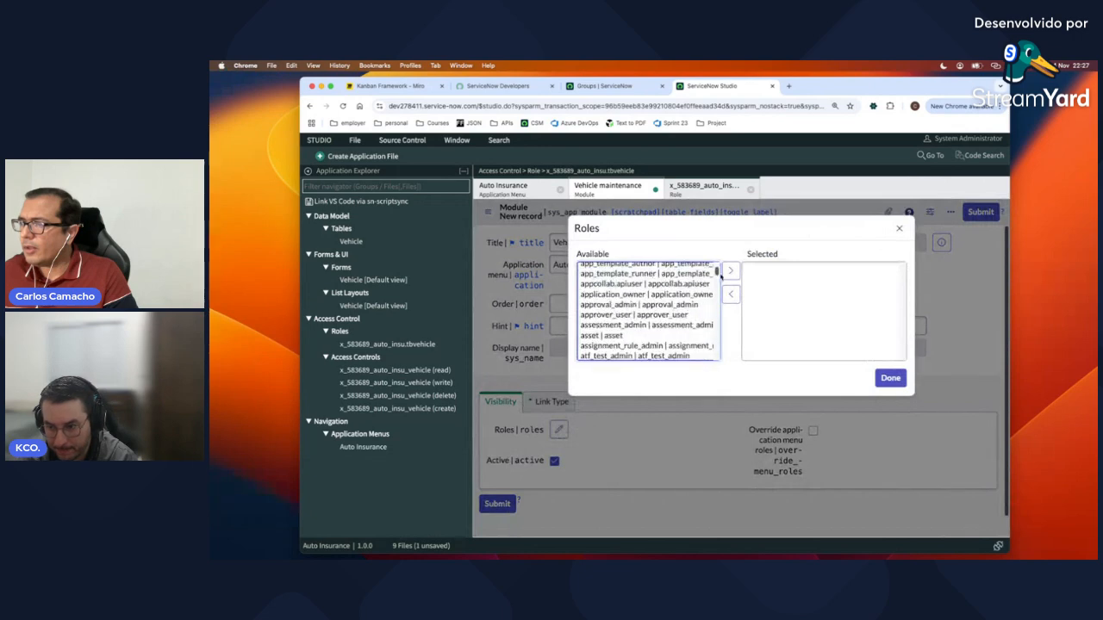
pyautogui.moveTo(717, 270); pyautogui.dragTo(722, 363)
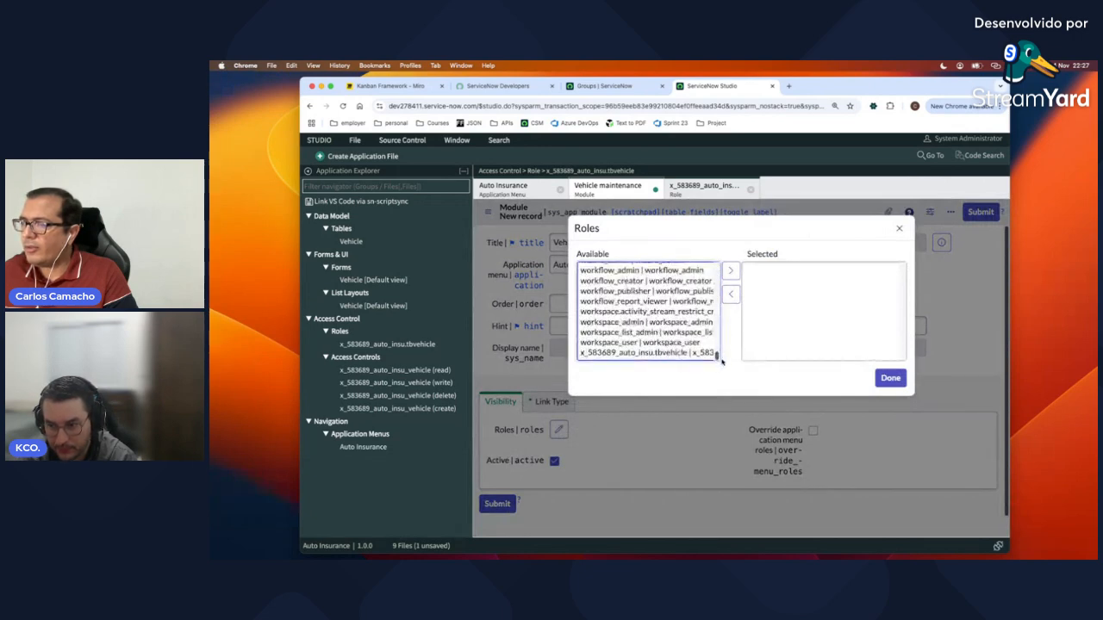
pyautogui.click(681, 353)
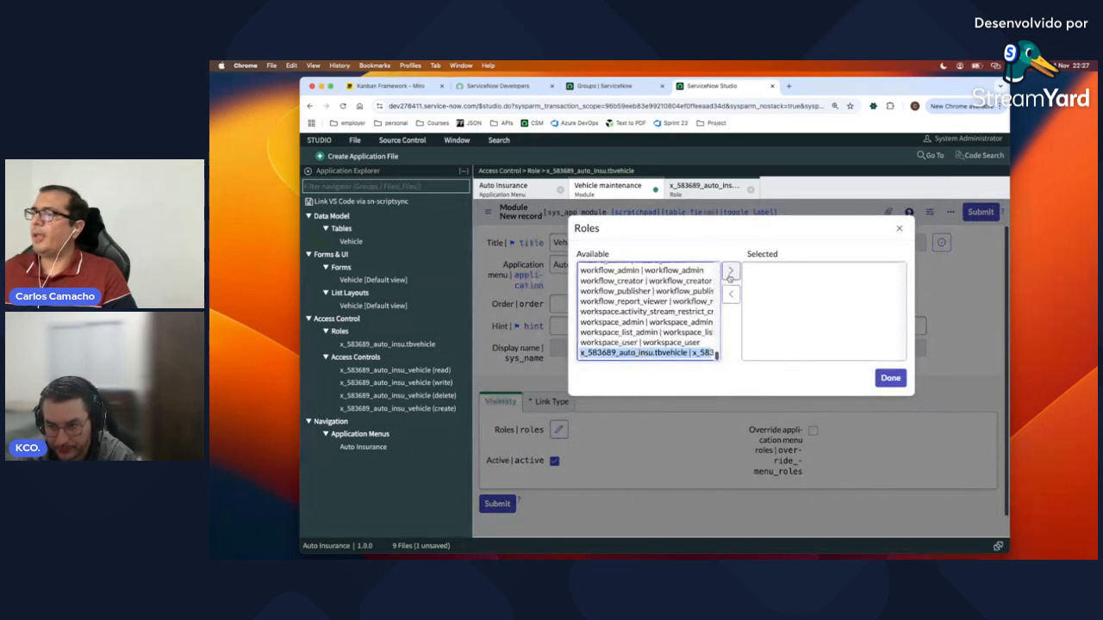
pyautogui.click(730, 271)
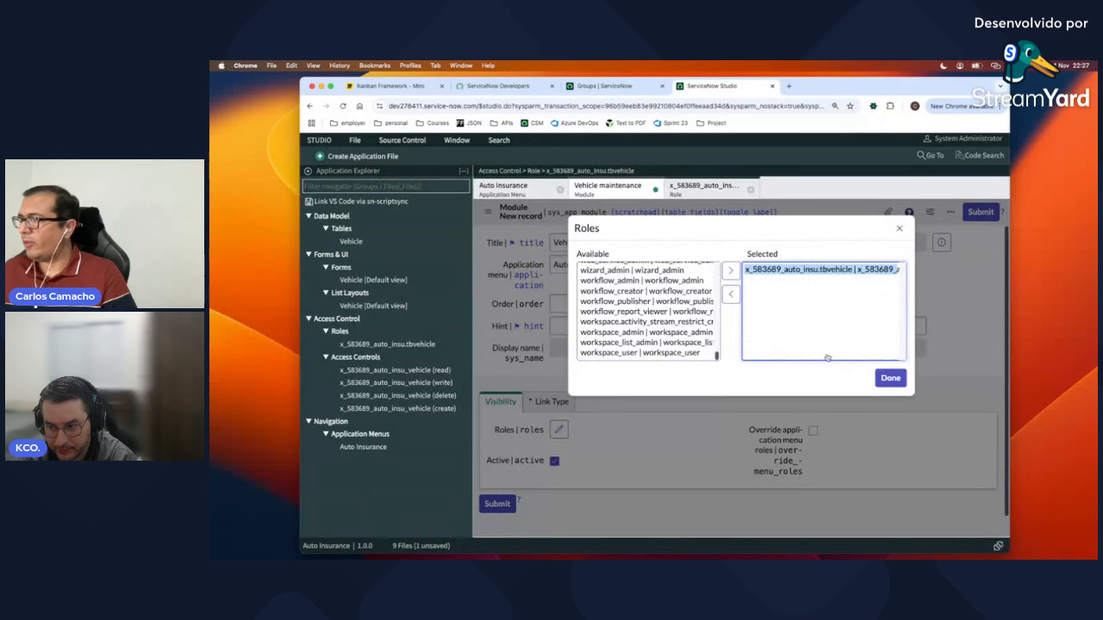
pyautogui.click(891, 379)
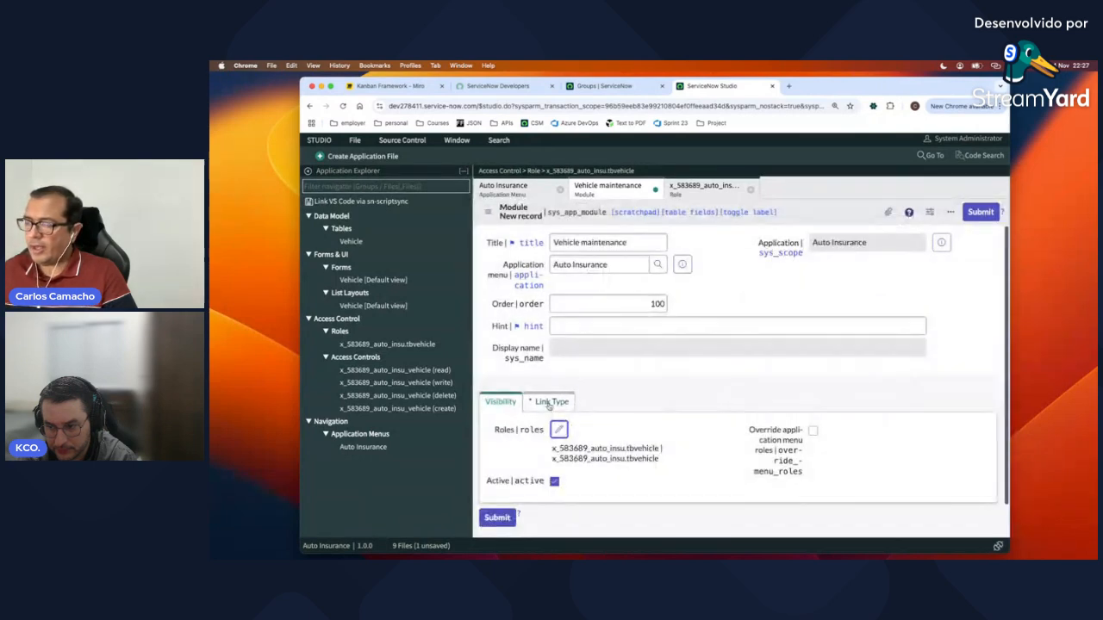
pyautogui.click(549, 403)
# Step: Look up the Vehicle table's internal name in its table definition
pyautogui.scroll(-3, 568, 380)
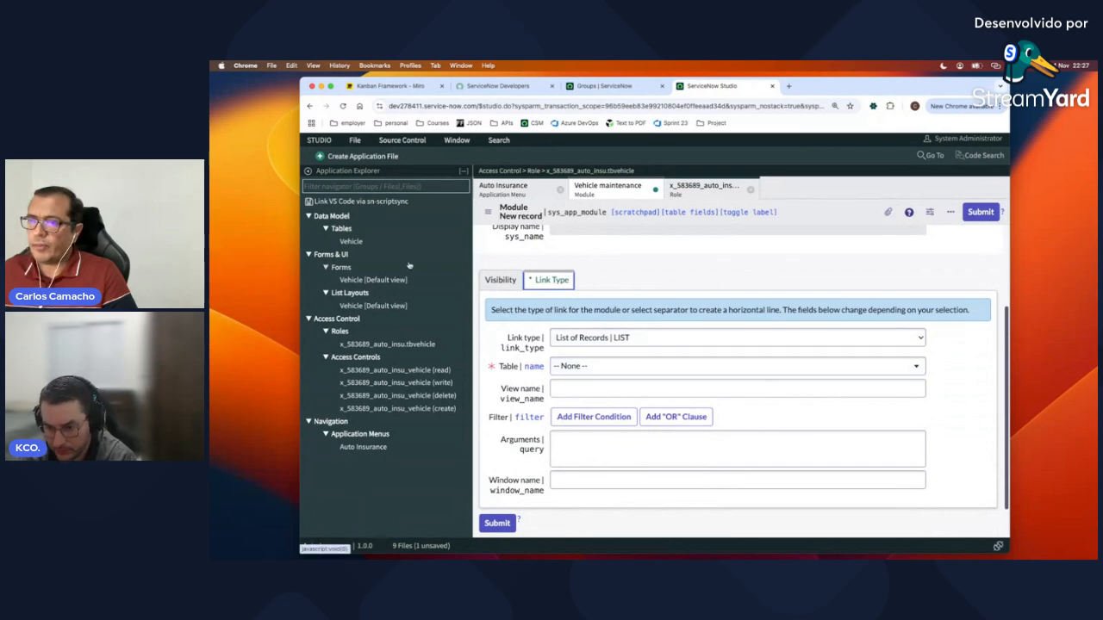
pyautogui.click(350, 241)
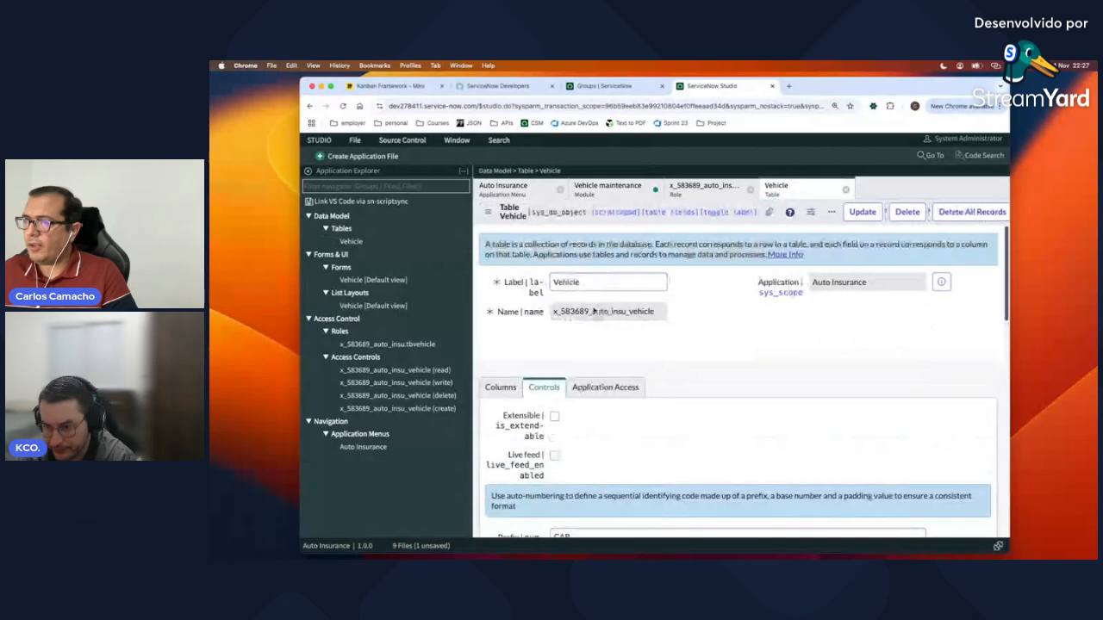
pyautogui.doubleClick(594, 312)
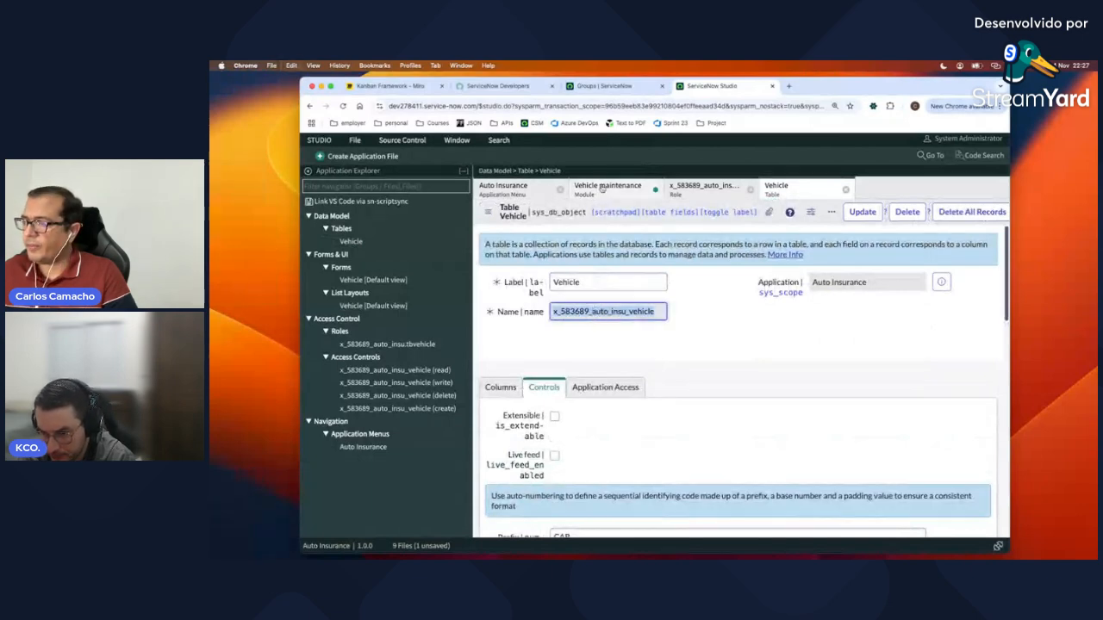
pyautogui.click(608, 187)
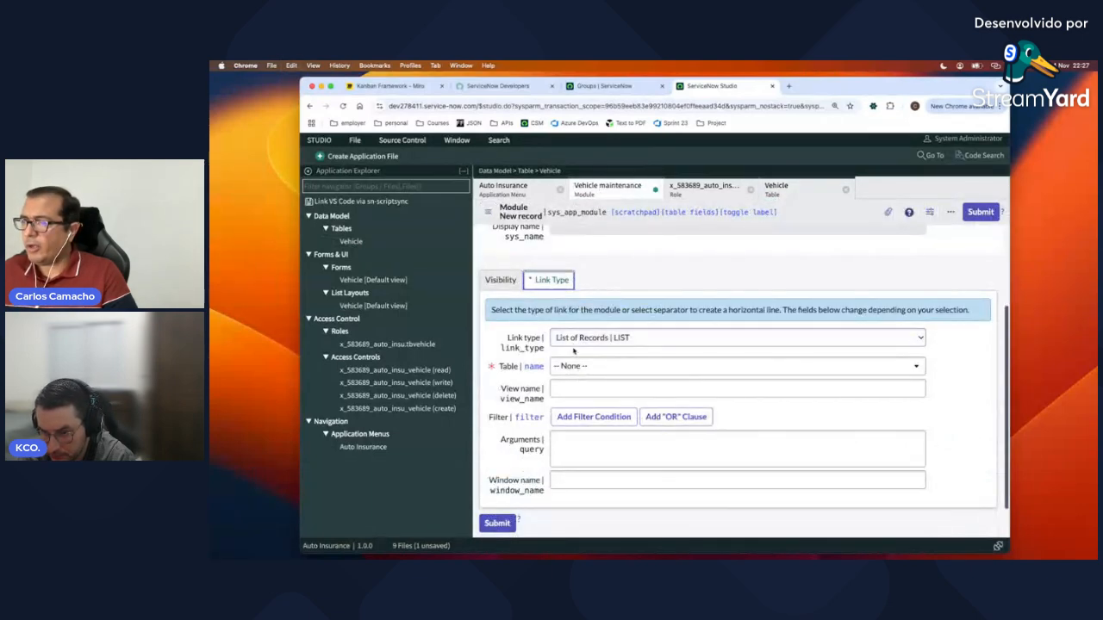
# Step: Set the module's table to Vehicle and submit the Vehicle maintenance module
pyautogui.click(604, 367)
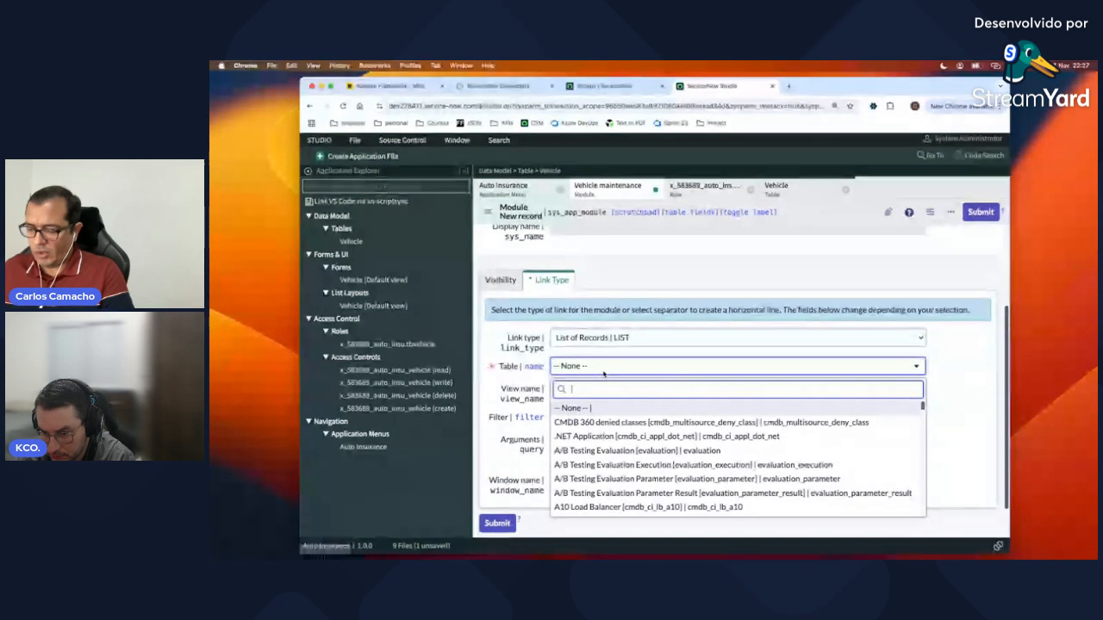
pyautogui.write('vehicl')
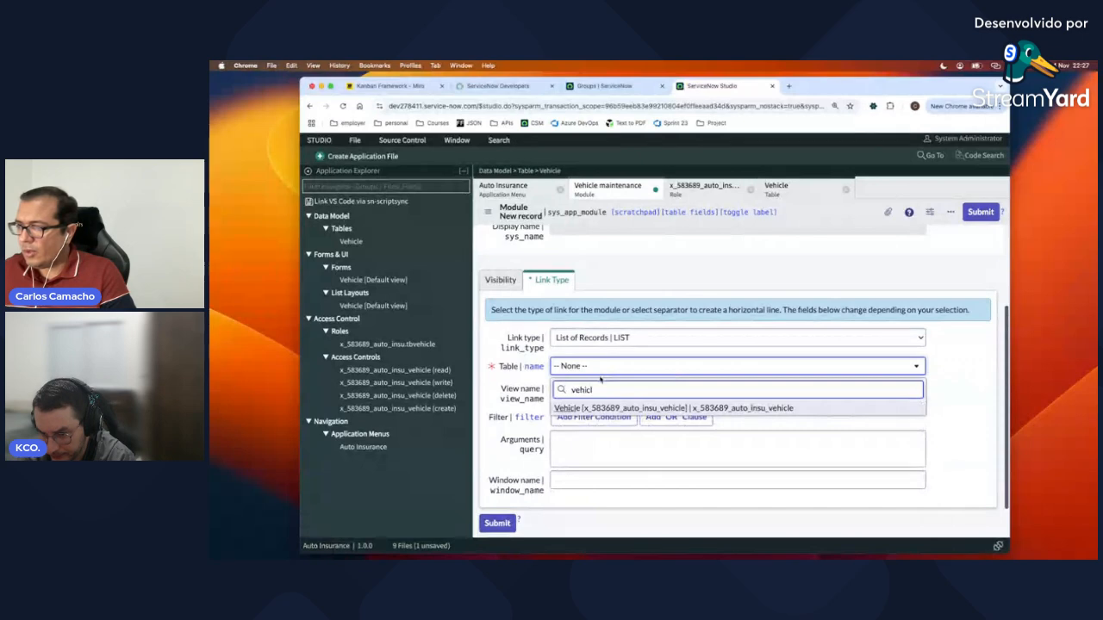
pyautogui.click(593, 410)
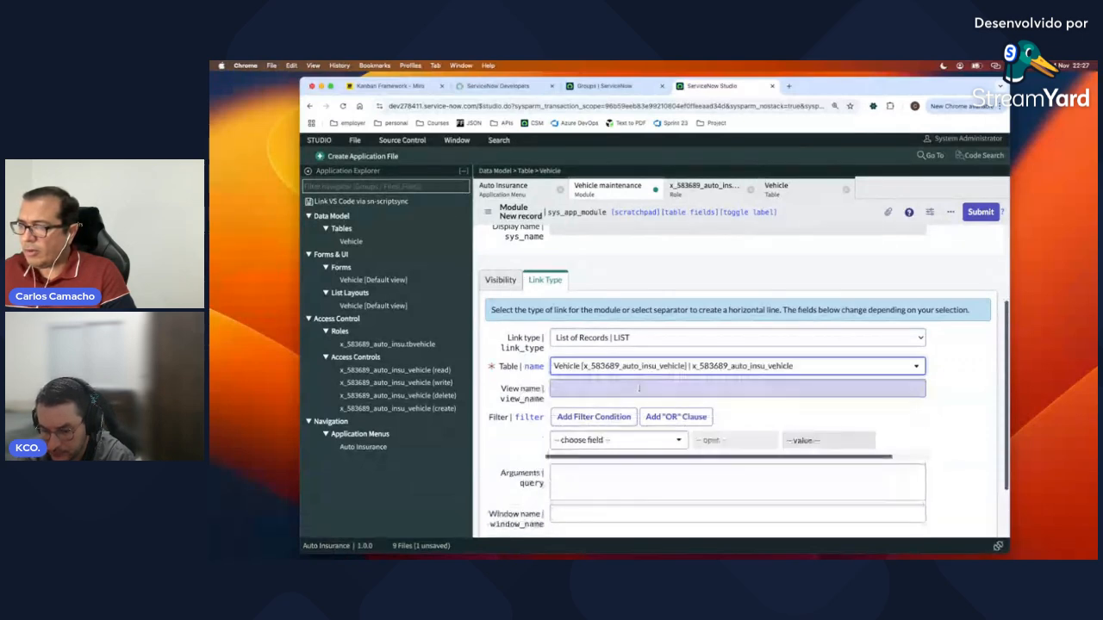
pyautogui.scroll(-1, 808, 422)
pyautogui.scroll(1, 808, 422)
pyautogui.scroll(3, 808, 422)
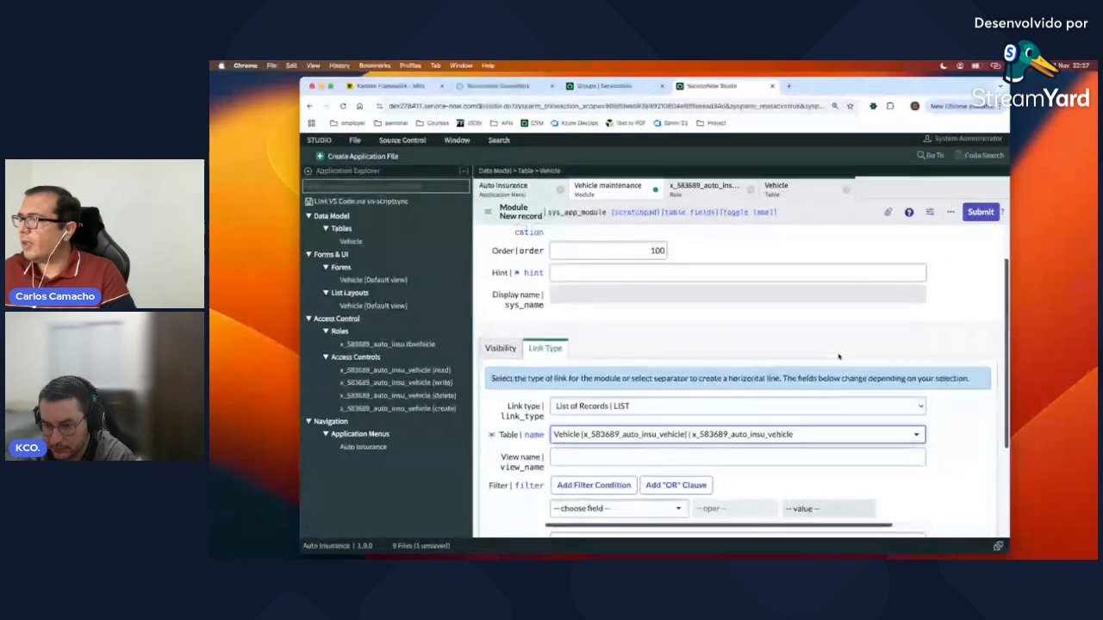
pyautogui.click(980, 211)
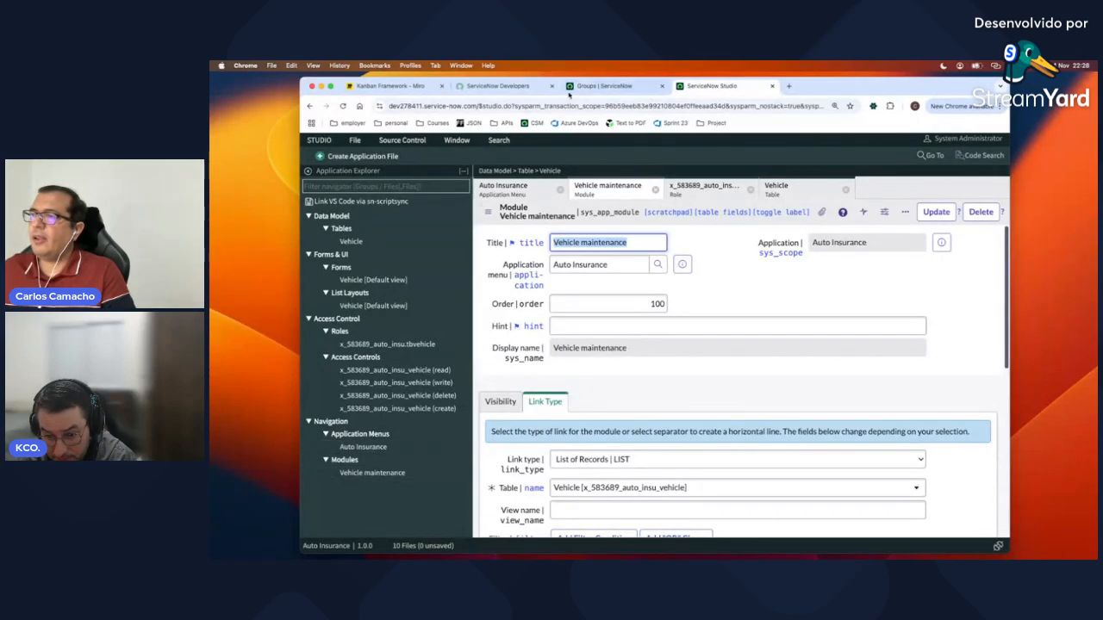
# Step: Open Vehicle maintenance from the Auto Insurance navigator menu to show the Vehicles list with CAR0001001
pyautogui.click(575, 90)
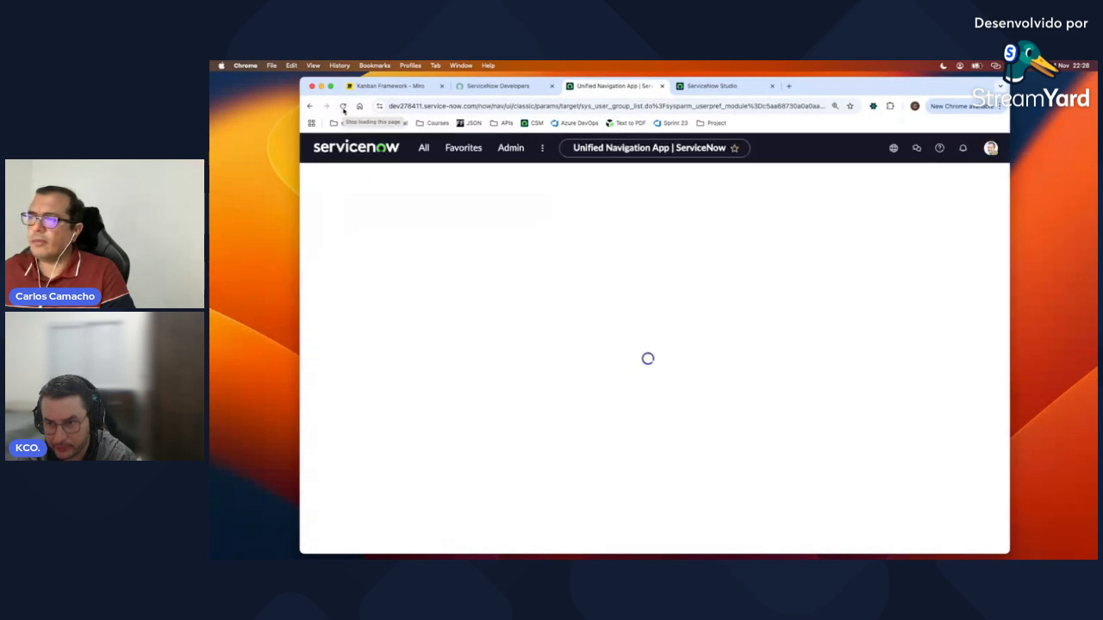
pyautogui.click(424, 148)
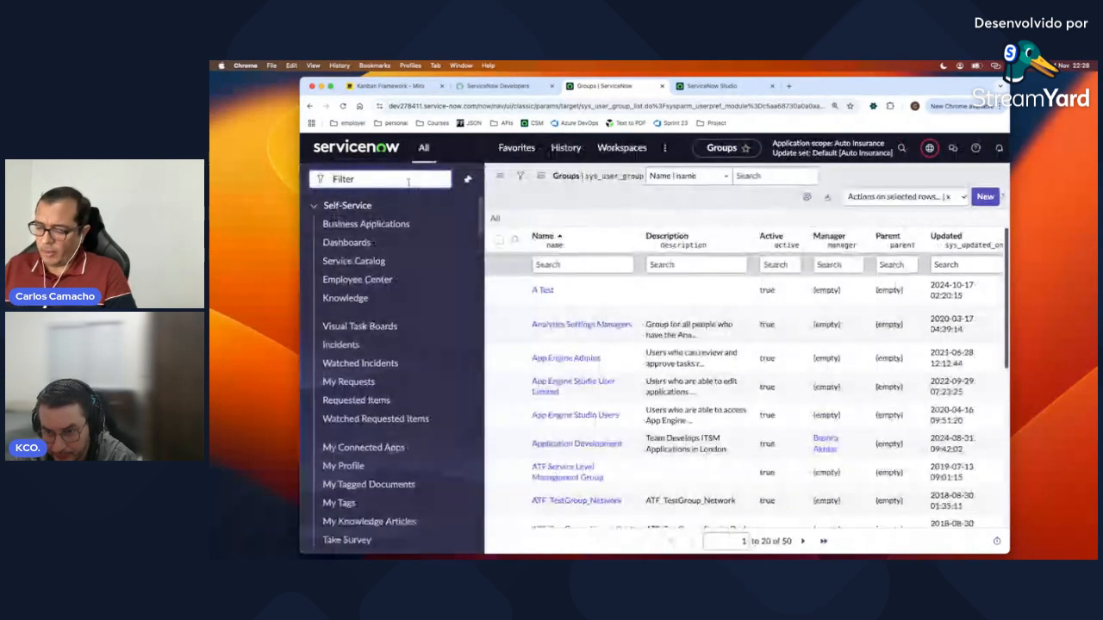
pyautogui.write('Al')
pyautogui.write('to Insu')
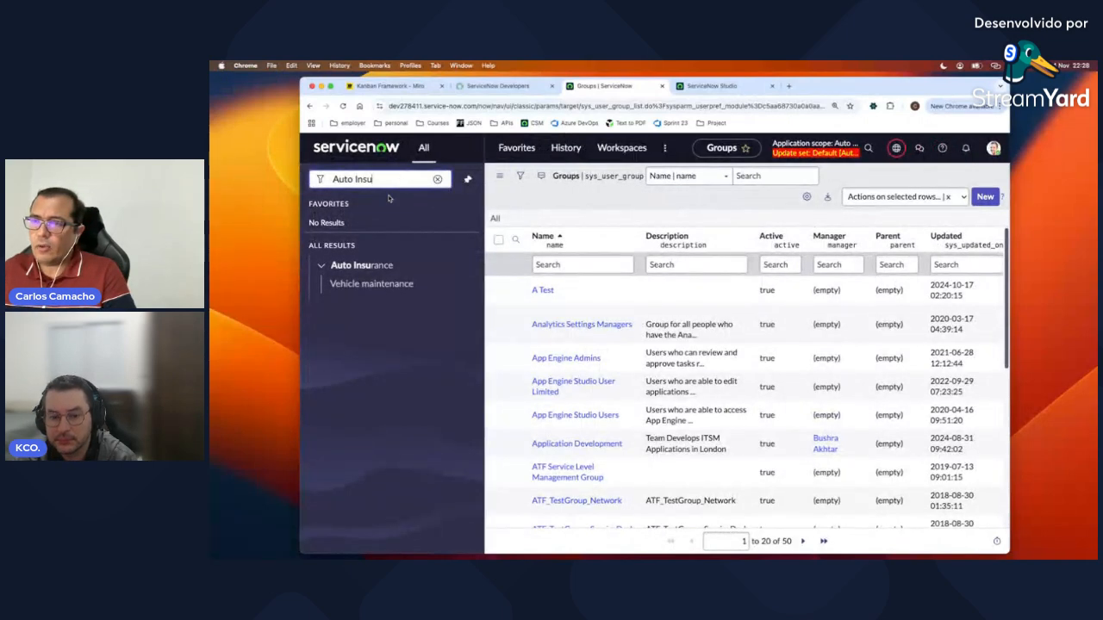
pyautogui.click(322, 267)
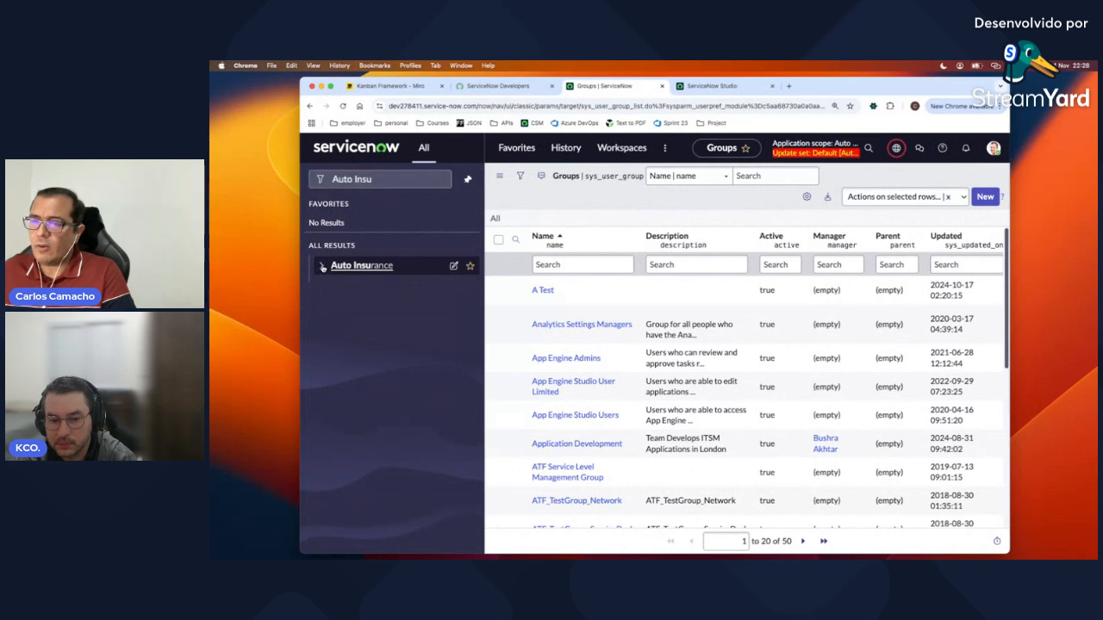
pyautogui.click(371, 285)
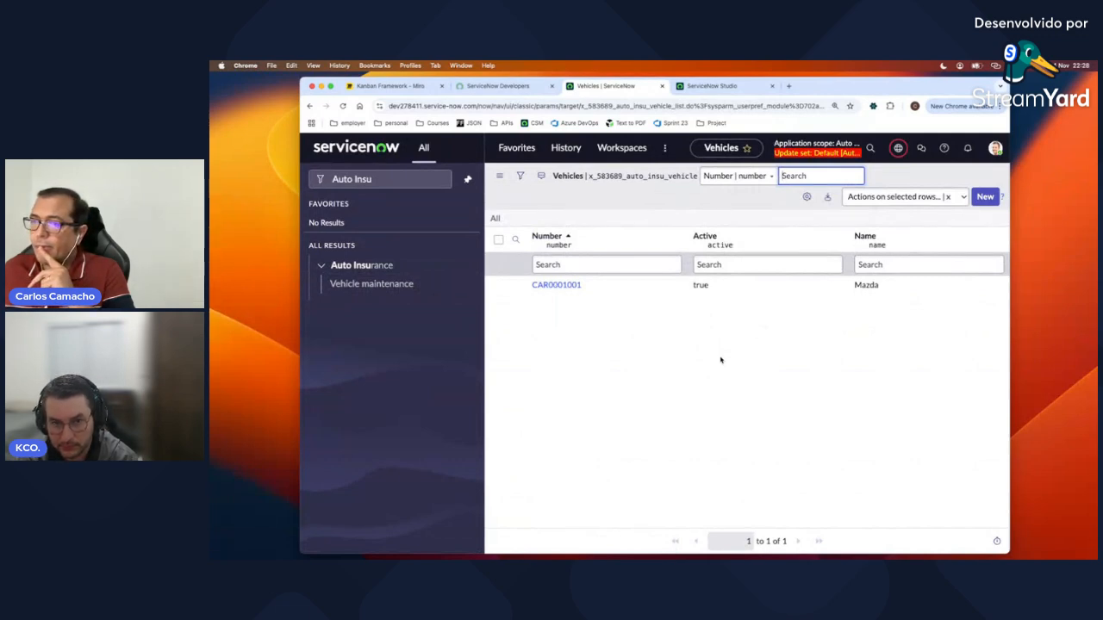
# Step: Recheck the Auto Insurance menu and the Studio module form, then return to the Vehicles list
pyautogui.click(322, 268)
pyautogui.click(323, 268)
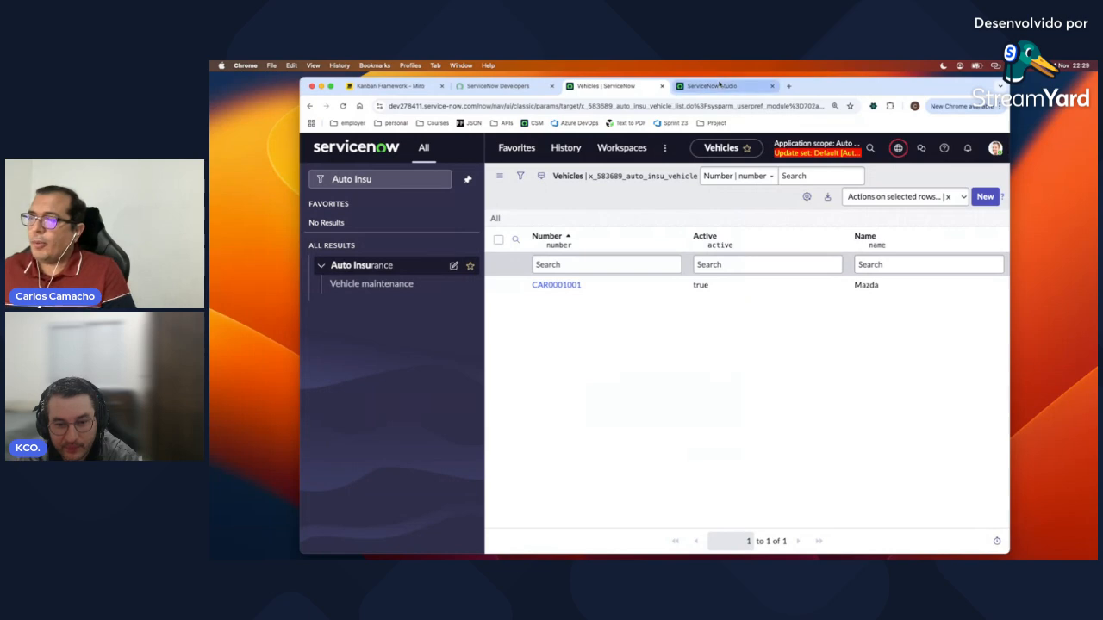
pyautogui.click(718, 87)
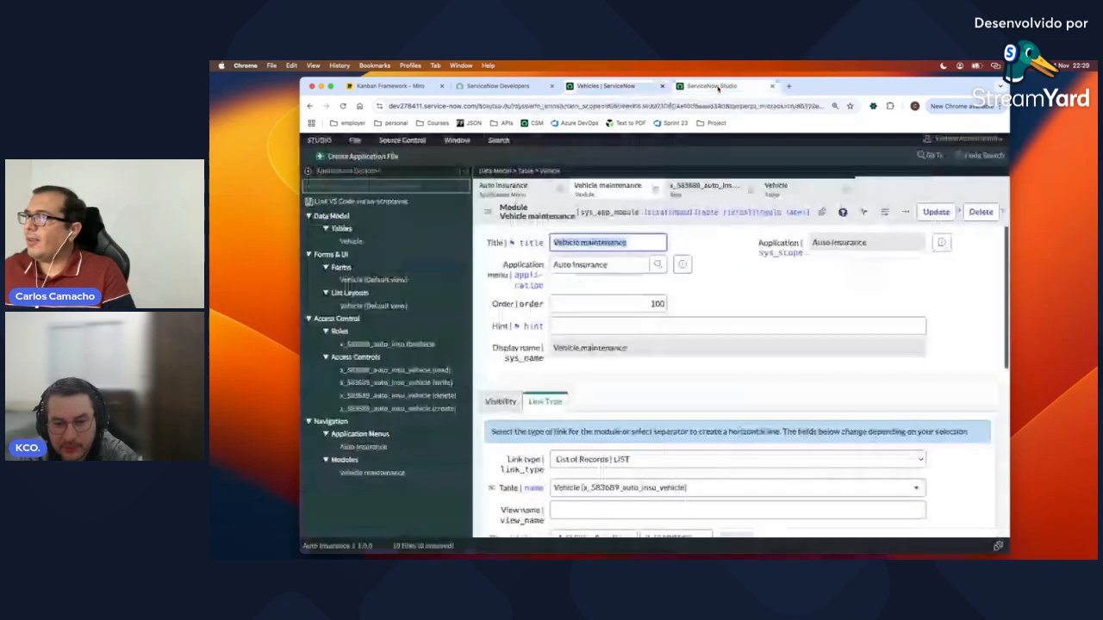
pyautogui.click(610, 87)
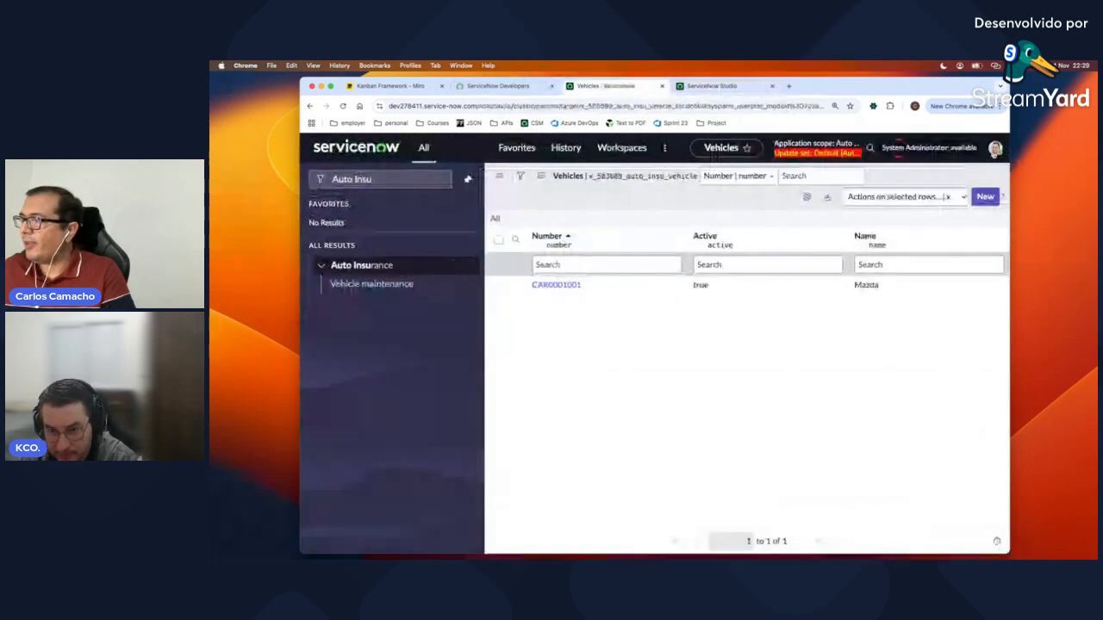
pyautogui.click(996, 148)
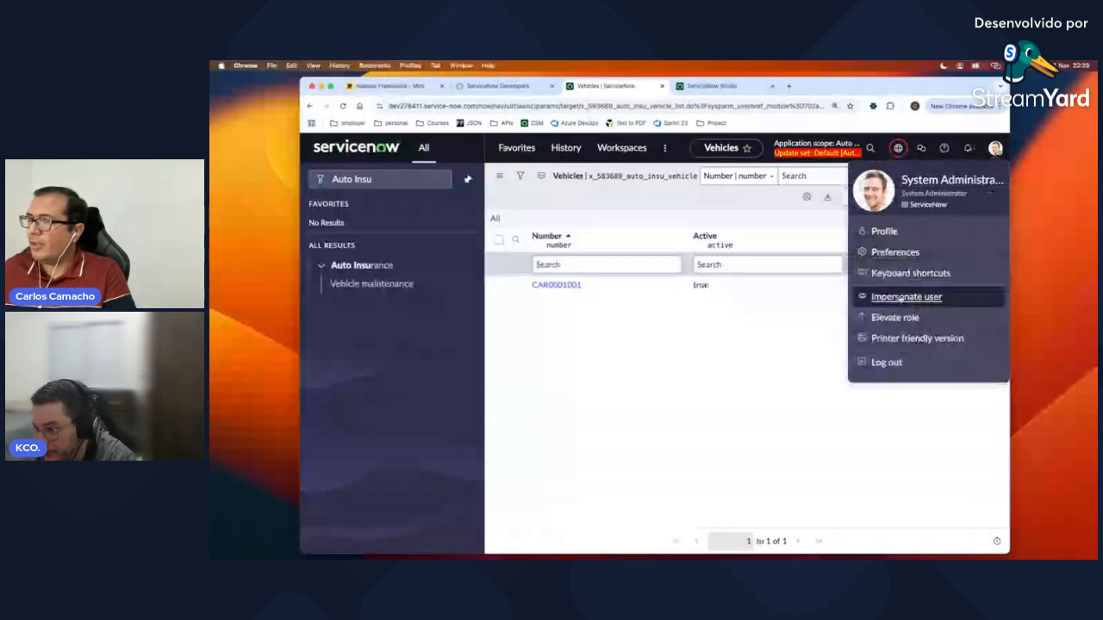
# Step: Impersonate the test user without the Vehicle role and dismiss the welcome tour
pyautogui.click(901, 297)
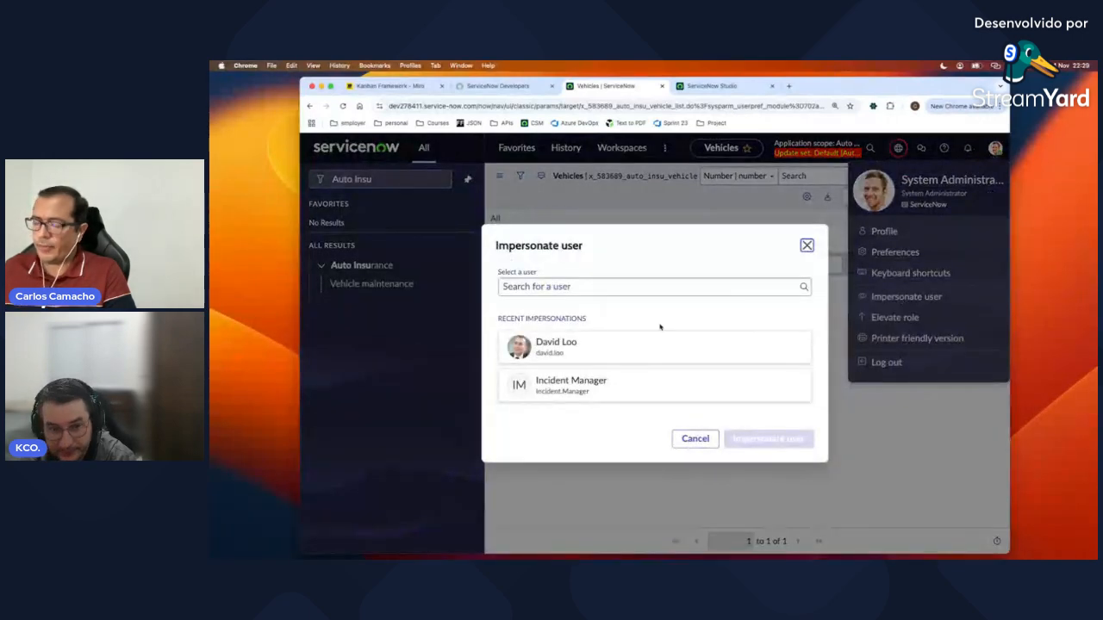
pyautogui.click(597, 286)
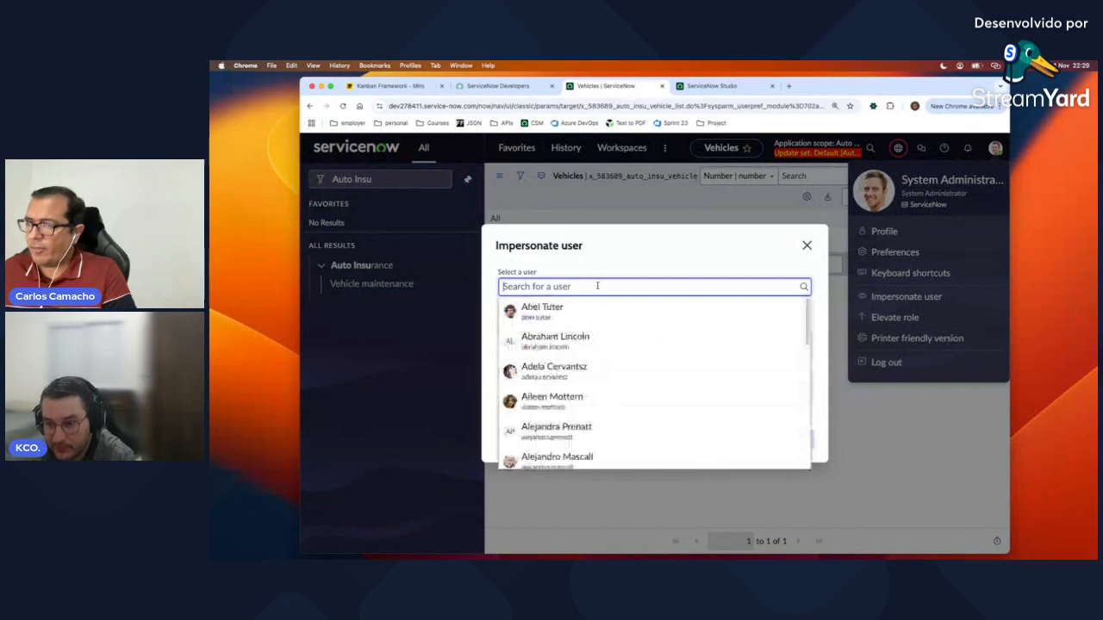
pyautogui.click(552, 310)
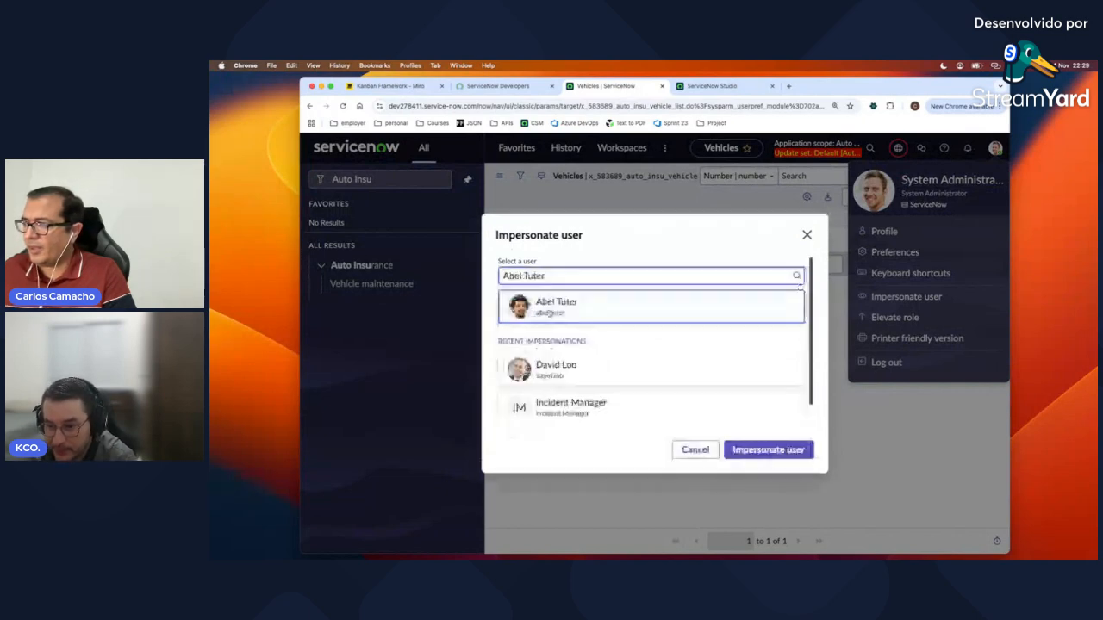
pyautogui.click(766, 451)
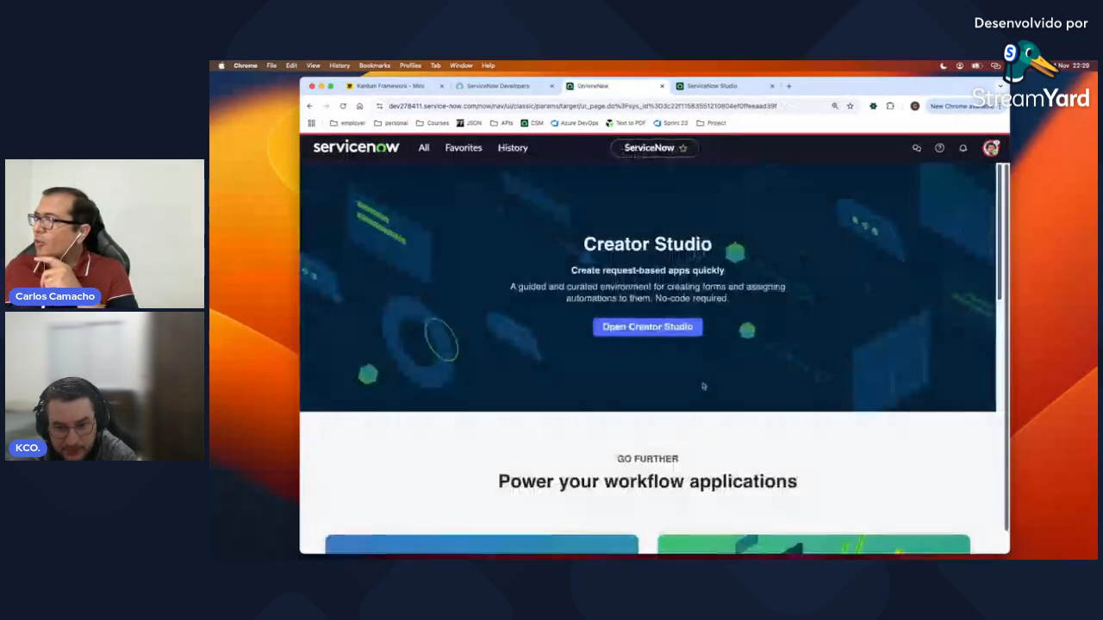
pyautogui.click(991, 147)
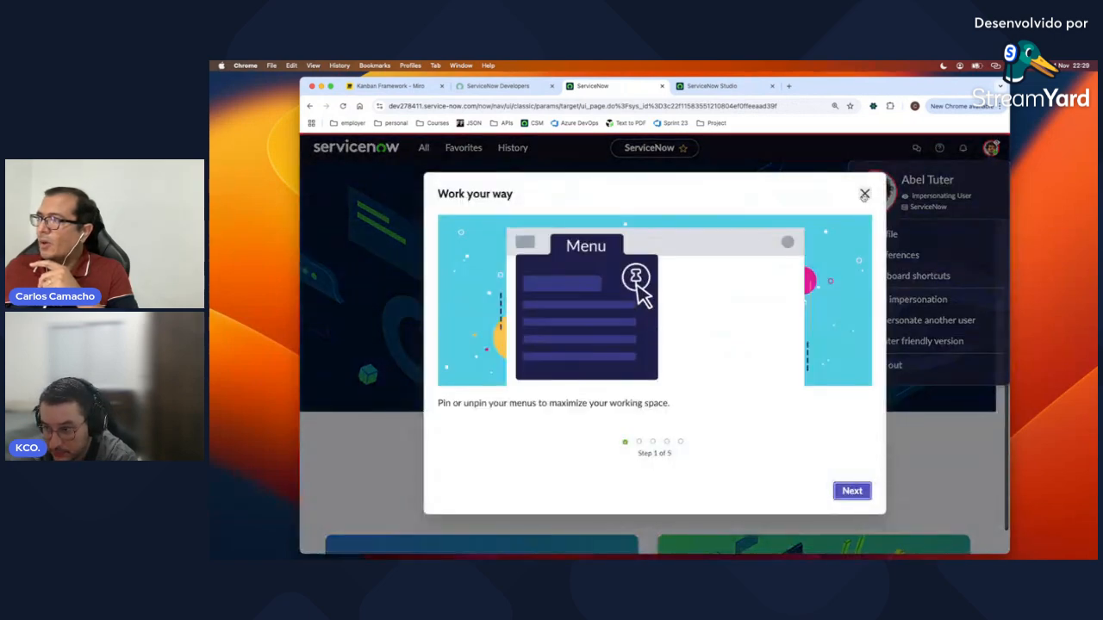
pyautogui.click(864, 194)
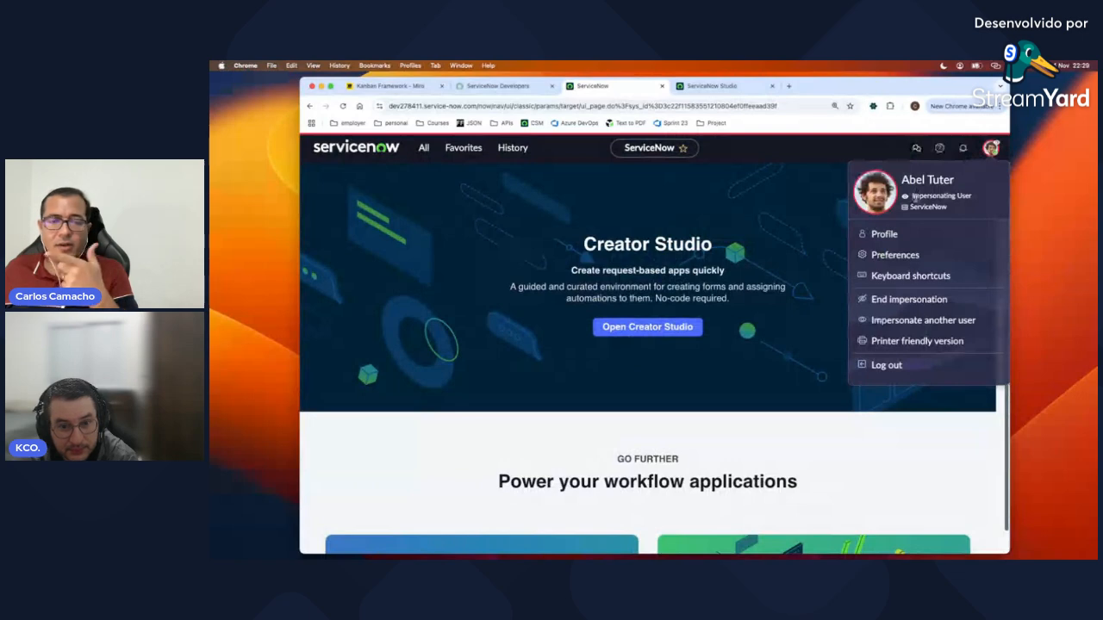
# Step: As the impersonated user, pin the navigator and filter it for 'Auto', showing no Auto Insurance menu
pyautogui.click(847, 226)
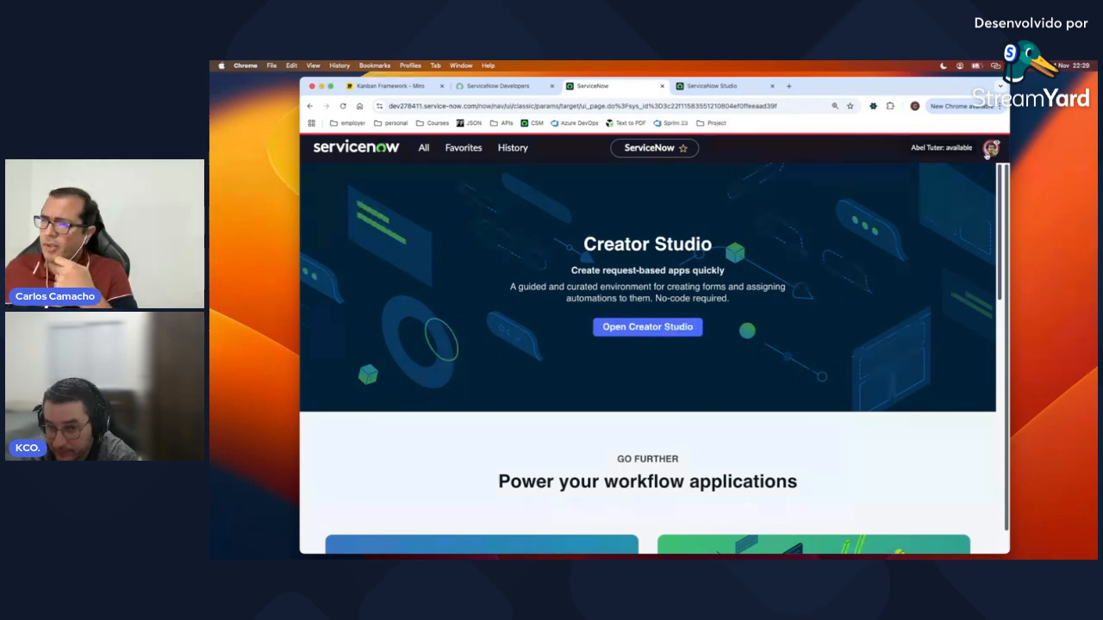
pyautogui.click(423, 147)
pyautogui.click(499, 183)
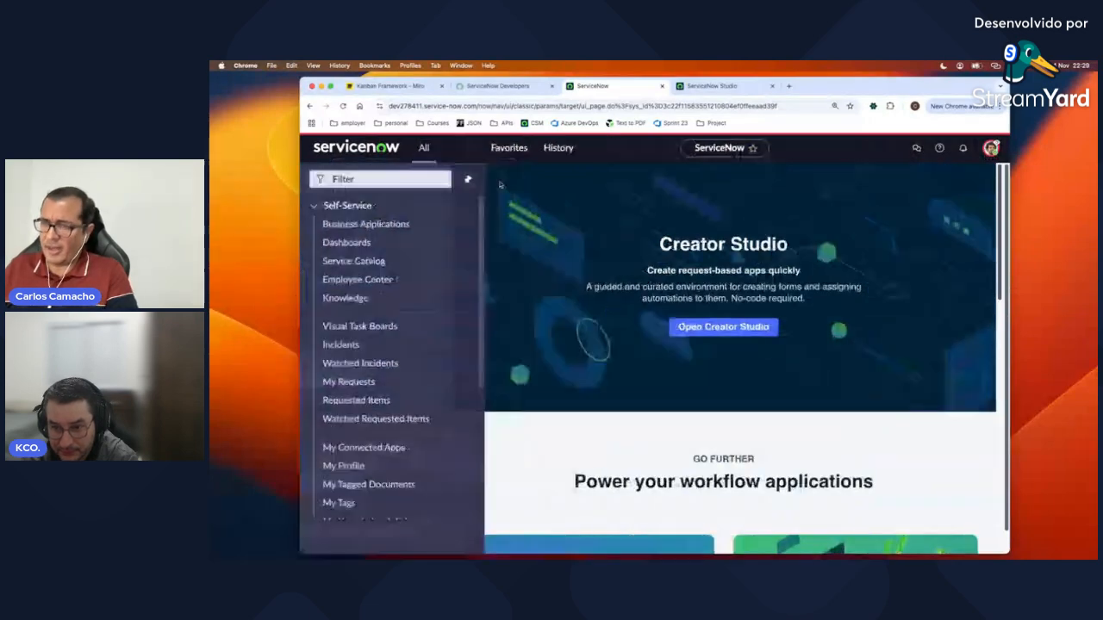
pyautogui.write('Auto')
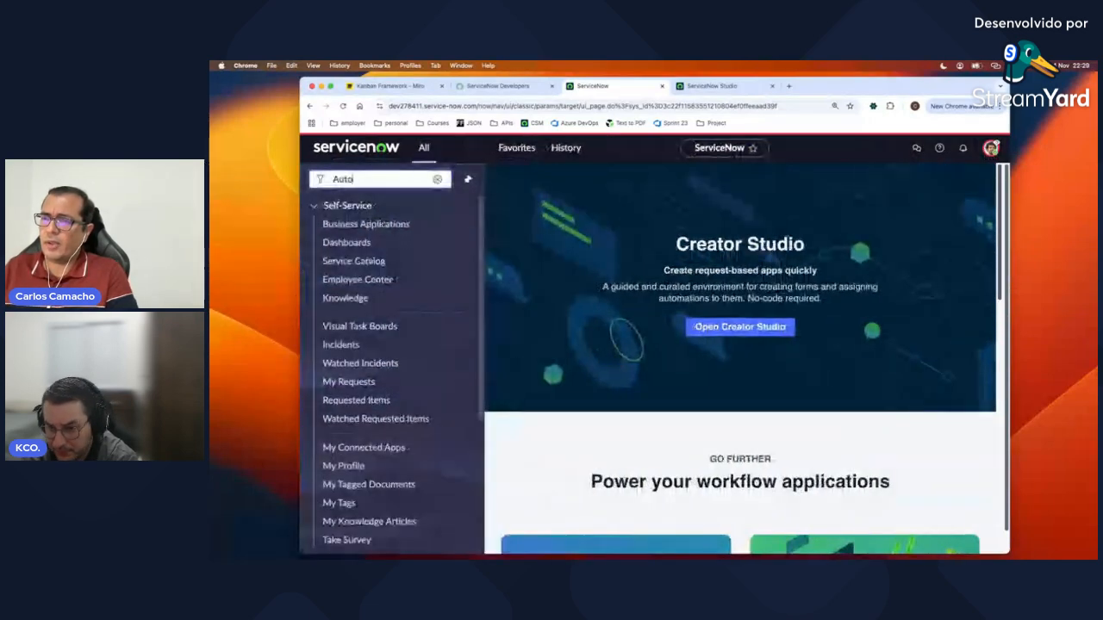
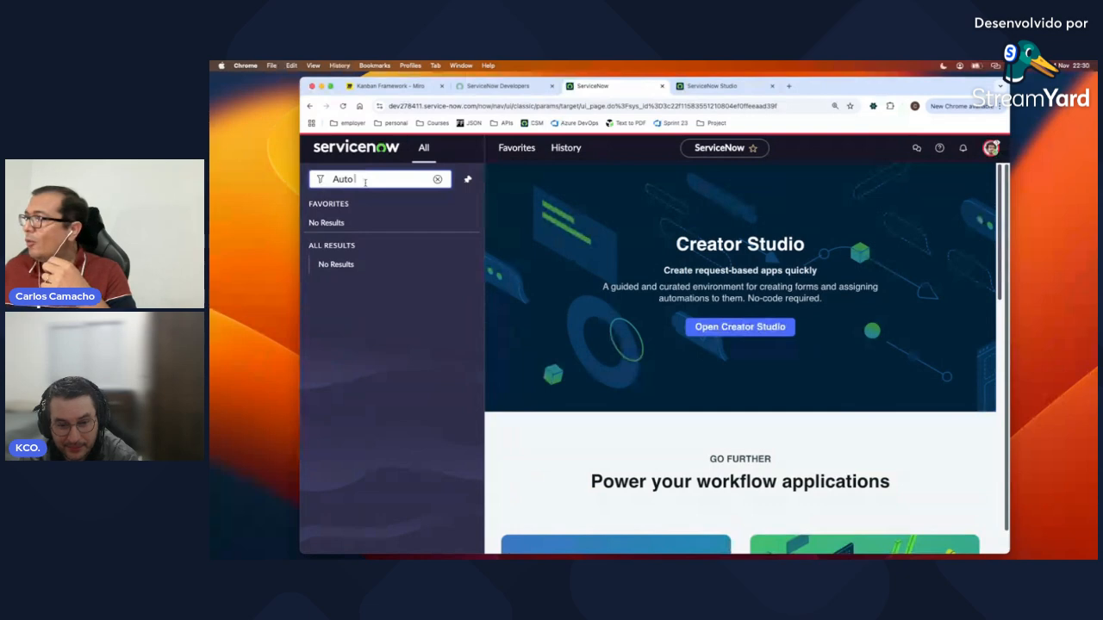
# Step: End the test-user impersonation from the avatar menu, returning to the admin session
pyautogui.click(990, 147)
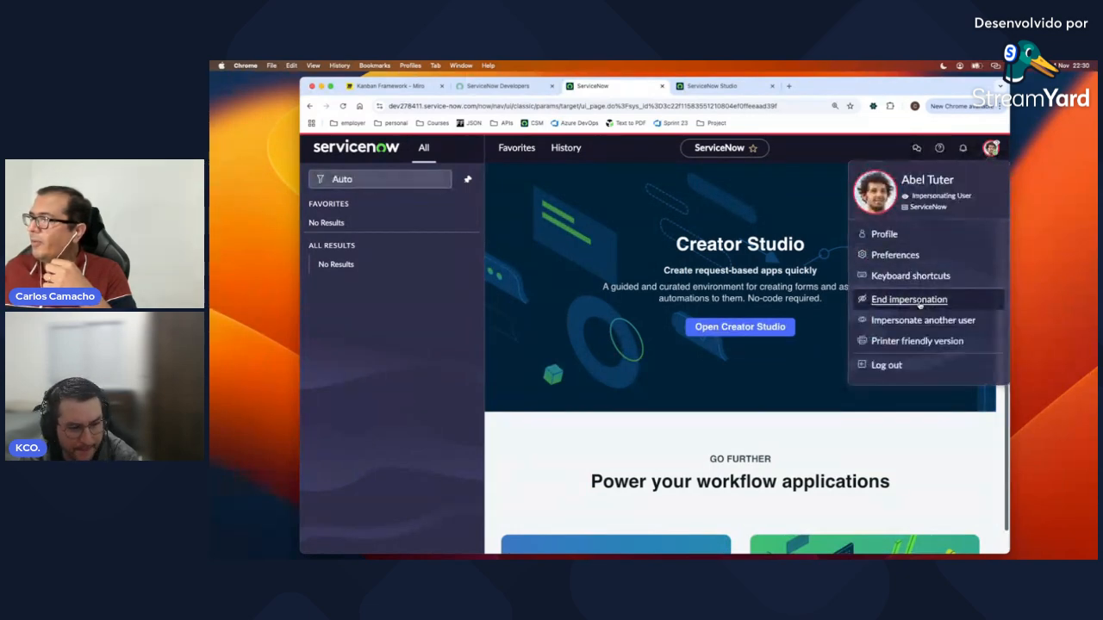
pyautogui.click(919, 304)
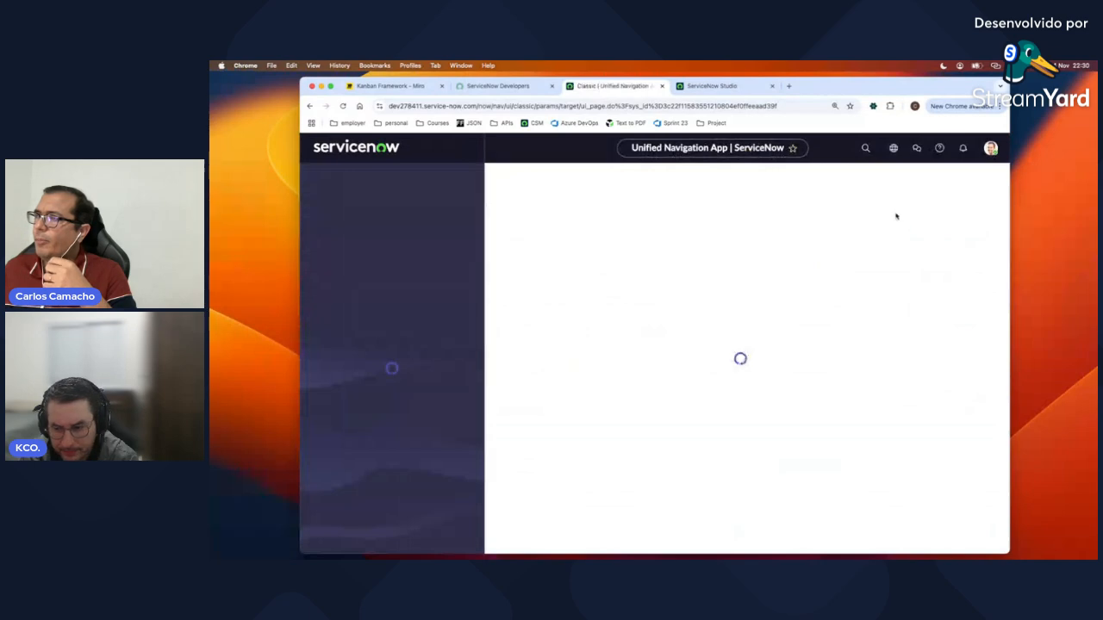
# Step: Return to the ServiceNow instance tab and open the Groups list from Favorites
pyautogui.click(714, 86)
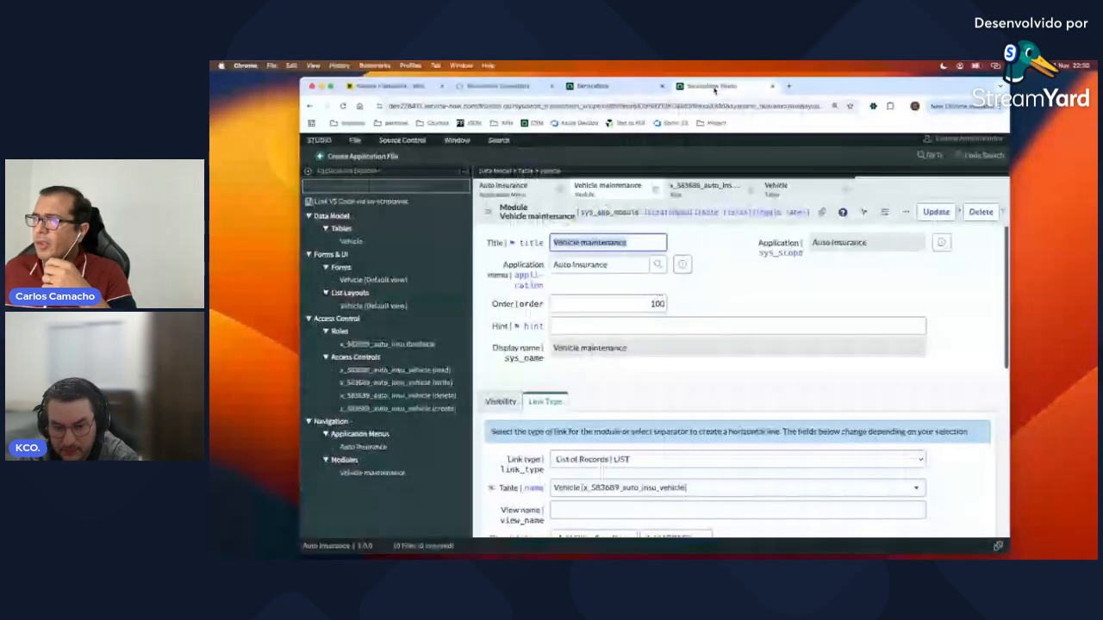
pyautogui.click(491, 86)
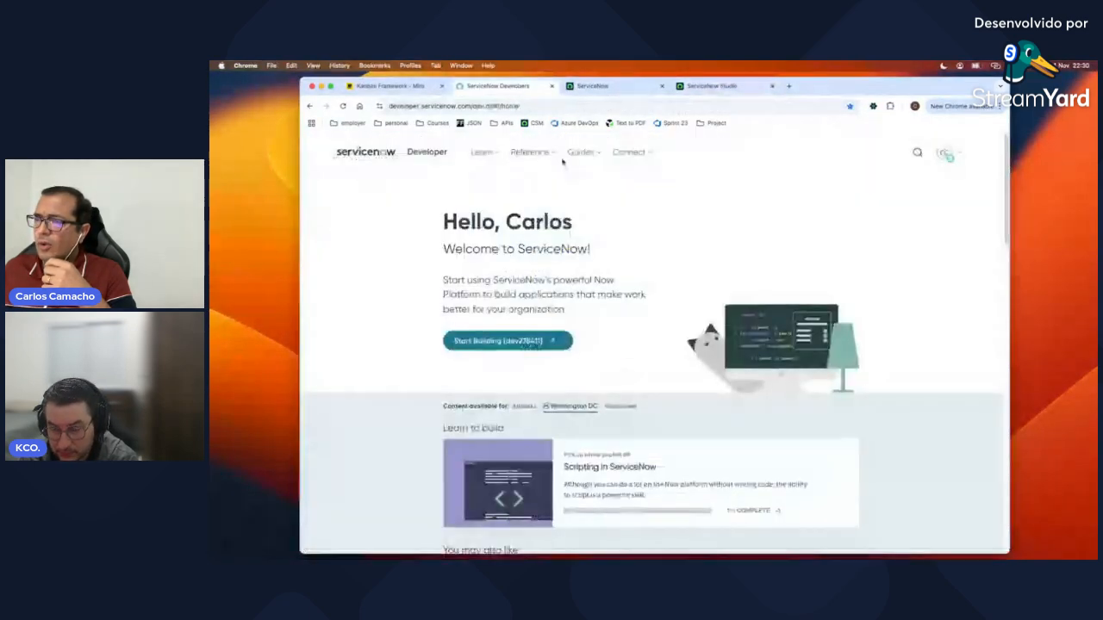
pyautogui.click(593, 86)
pyautogui.click(515, 150)
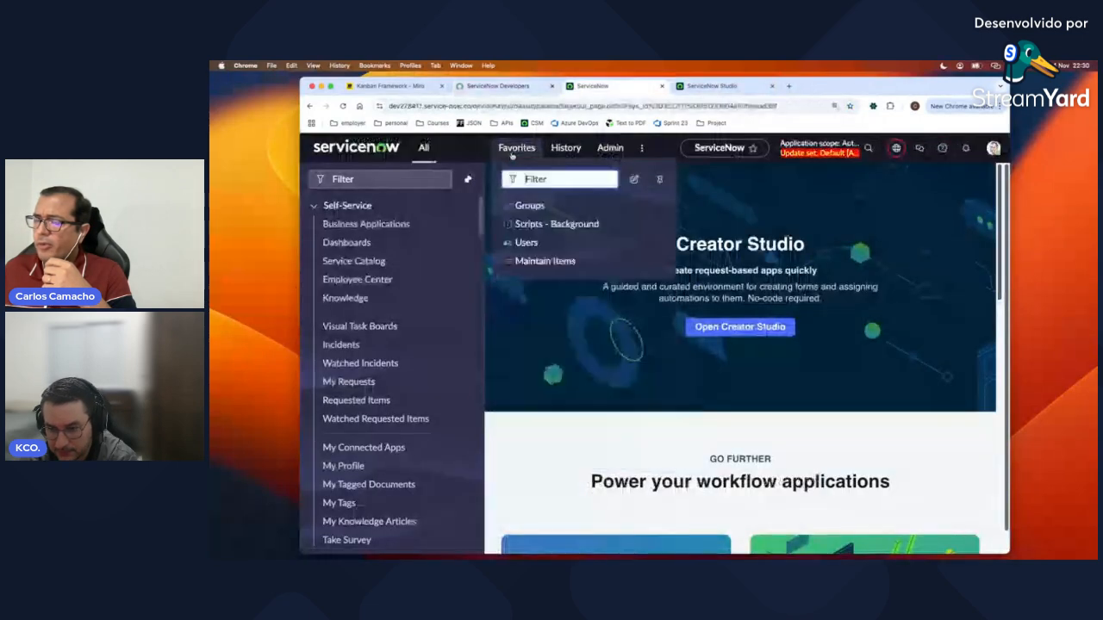
pyautogui.click(522, 206)
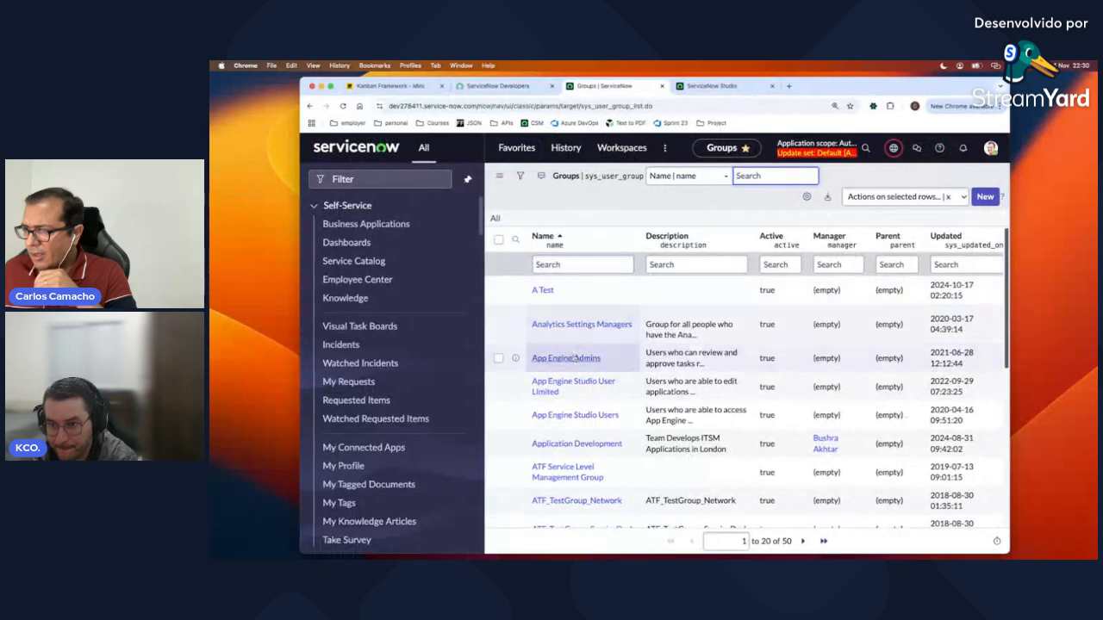
# Step: Filter group names for 'Auto' and open the Auto Insurance Vehicle Admin group
pyautogui.click(581, 265)
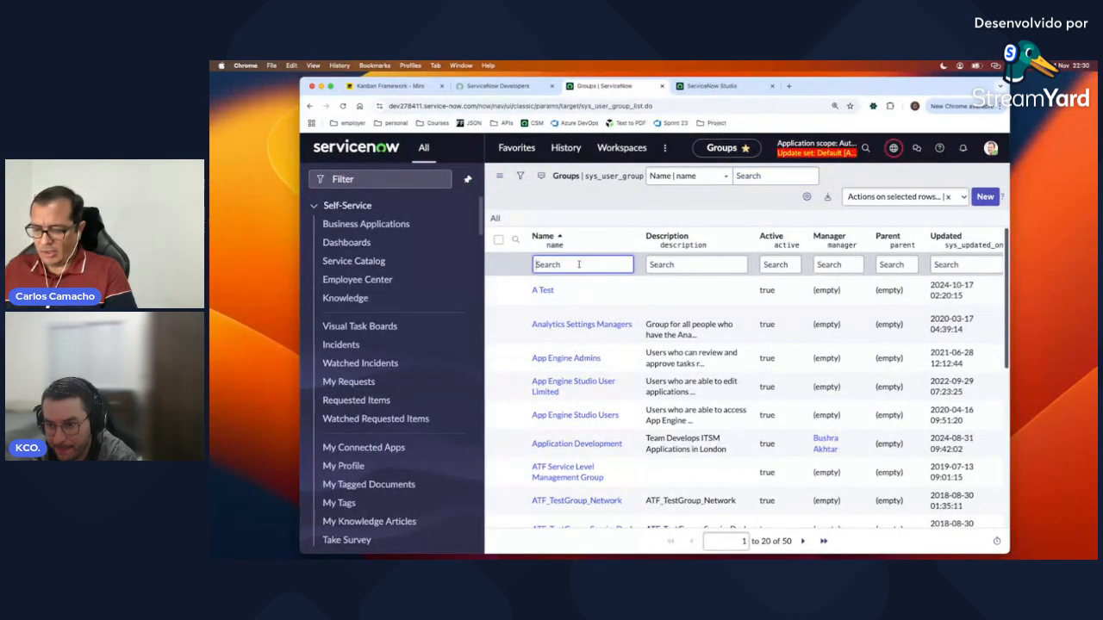
pyautogui.write('Auto')
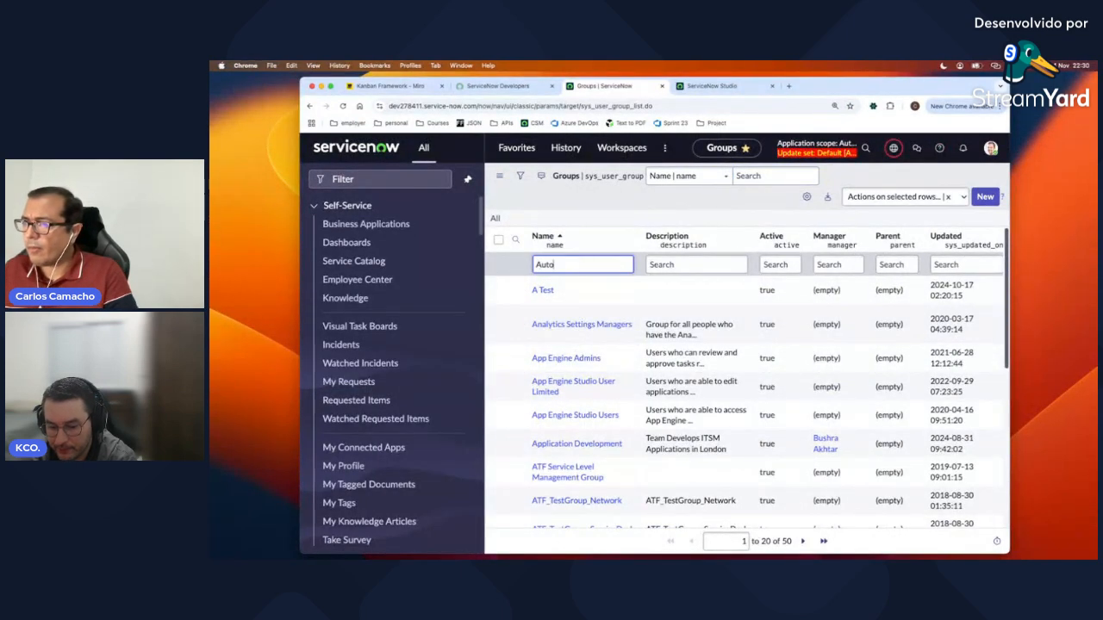
pyautogui.press('Return')
pyautogui.click(565, 297)
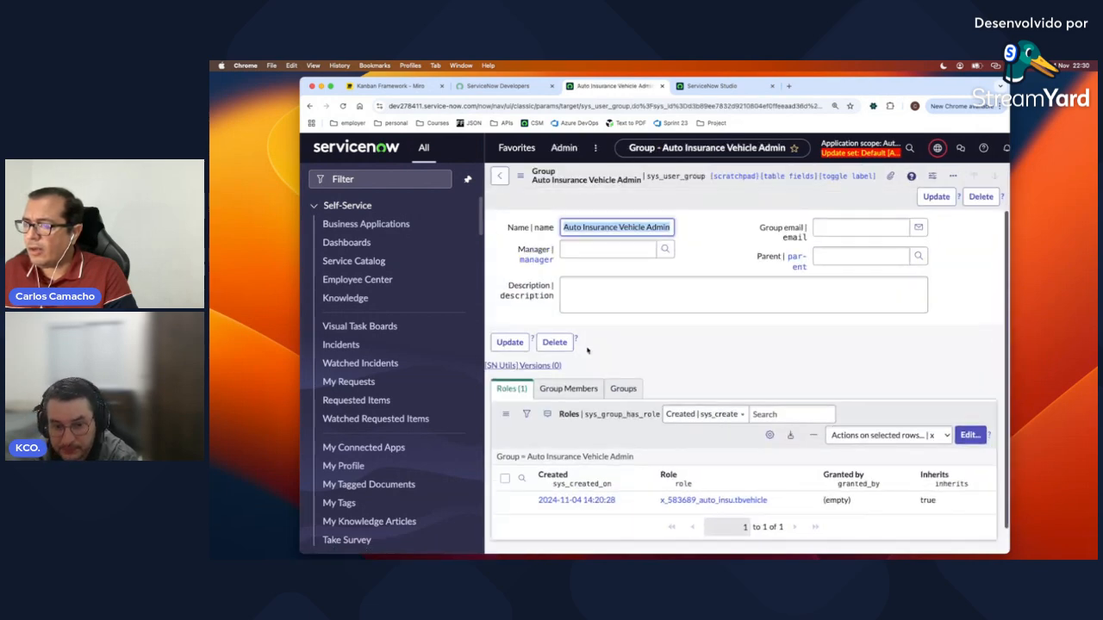
# Step: Add the test user to the Auto Insurance Vehicle Admin group members and save
pyautogui.click(568, 390)
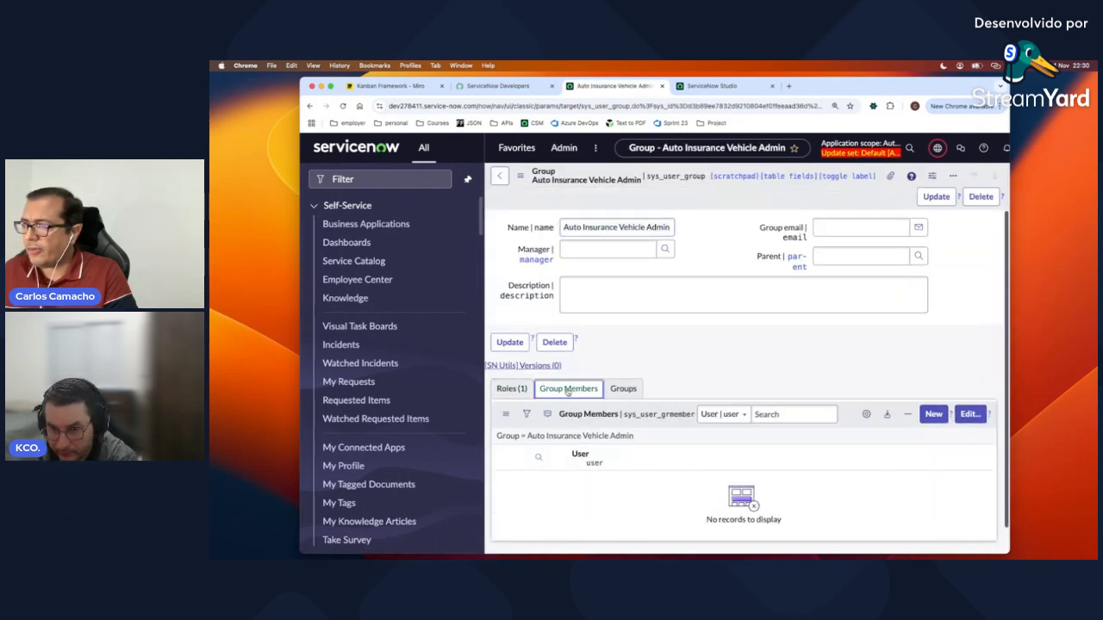
pyautogui.click(970, 415)
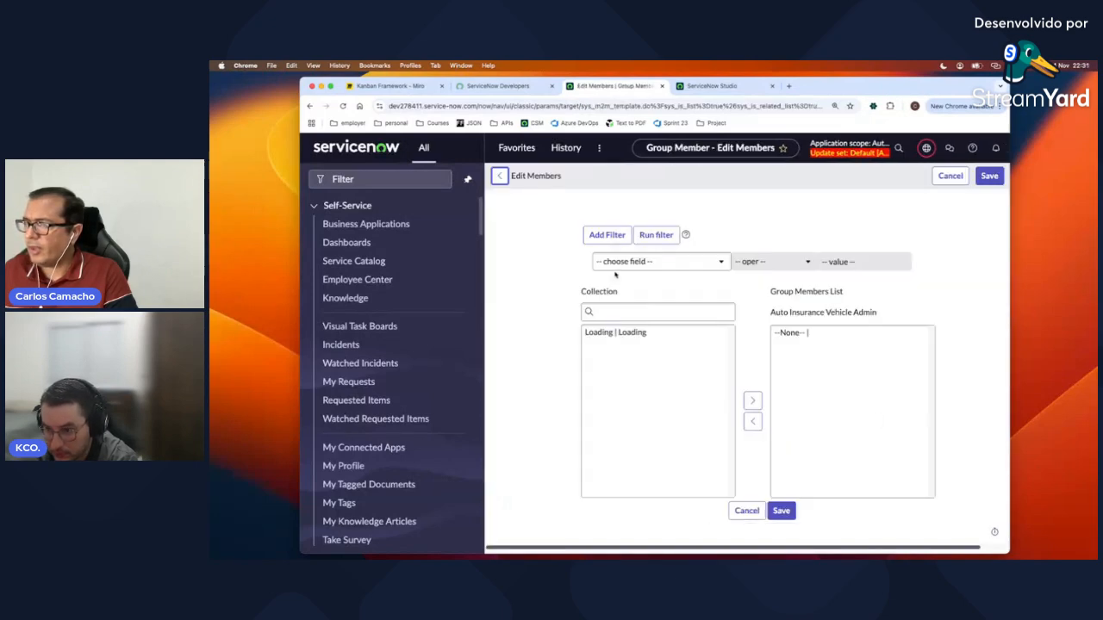
pyautogui.click(612, 333)
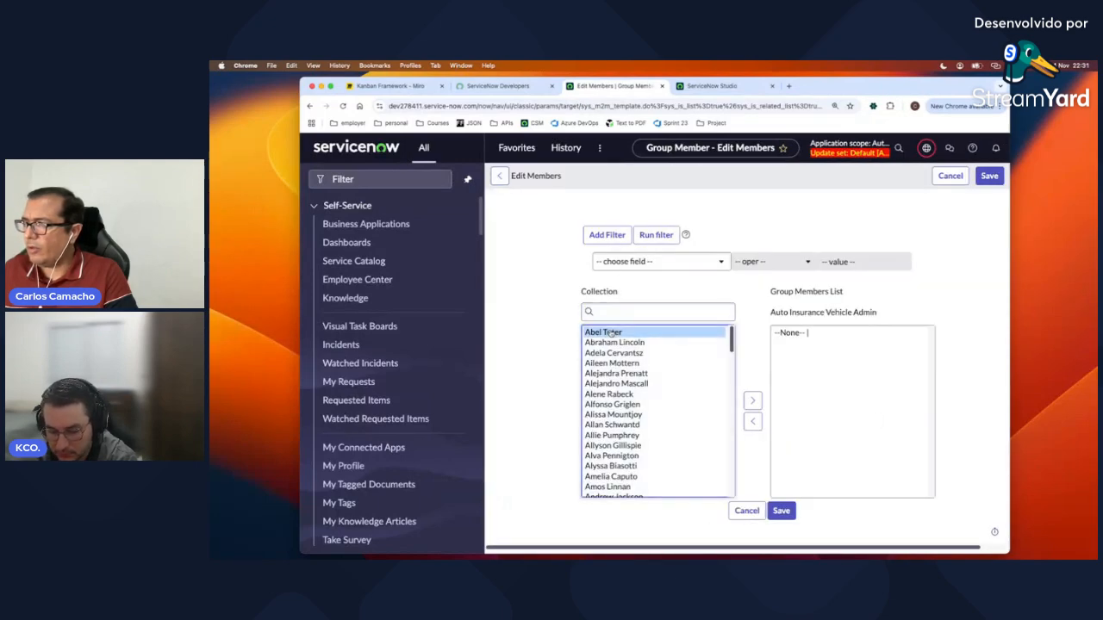
pyautogui.click(750, 398)
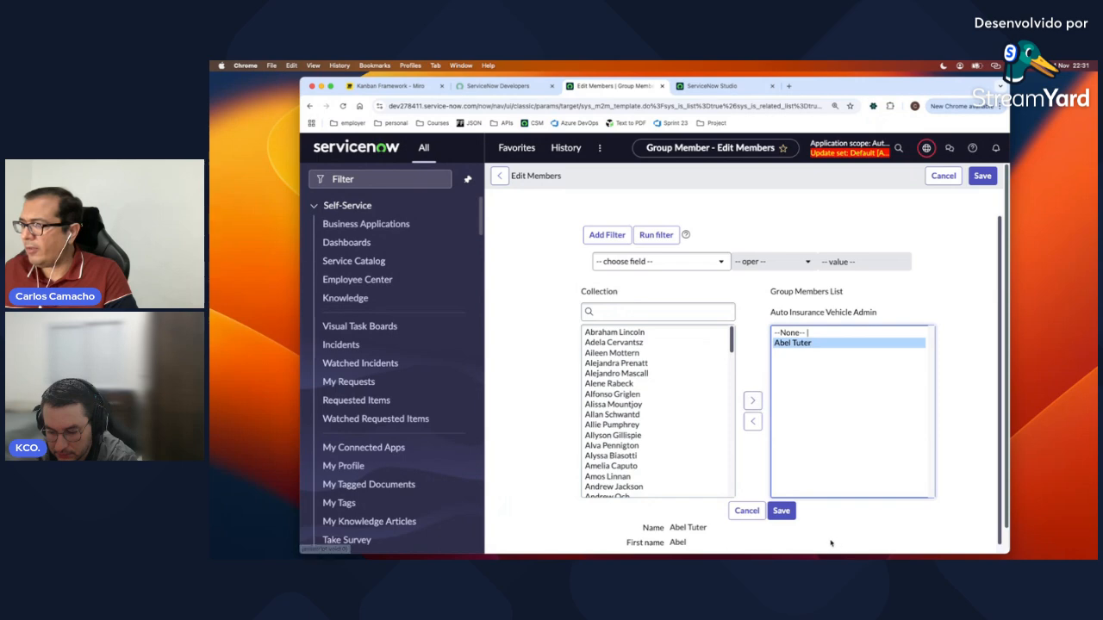
pyautogui.click(784, 513)
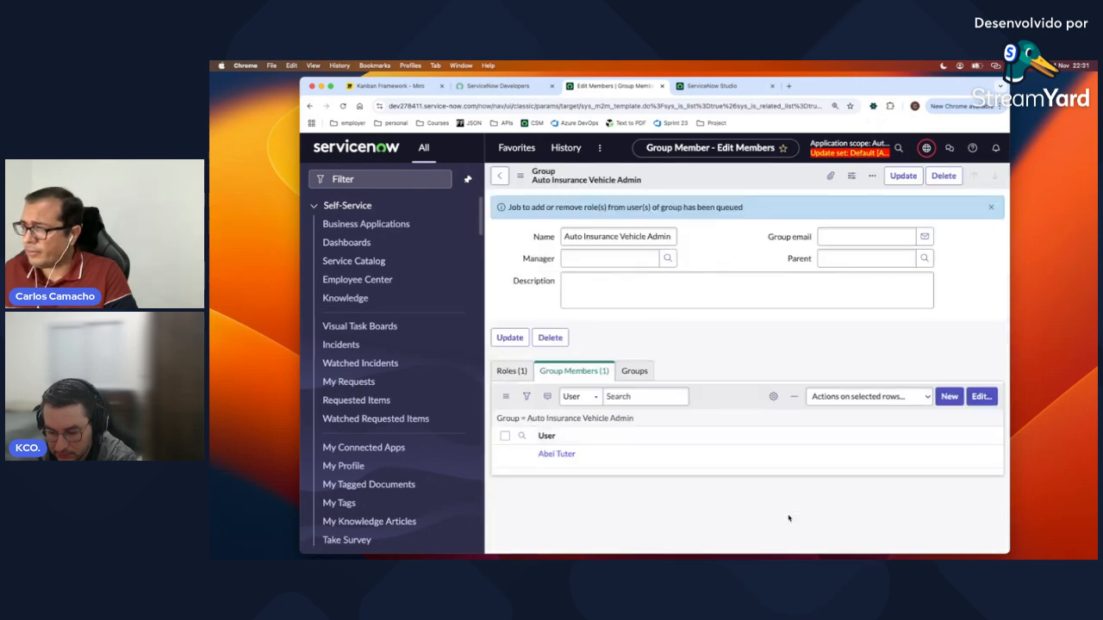
# Step: Review the group's assigned roles, then return to its Group Members list
pyautogui.scroll(-2, 715, 503)
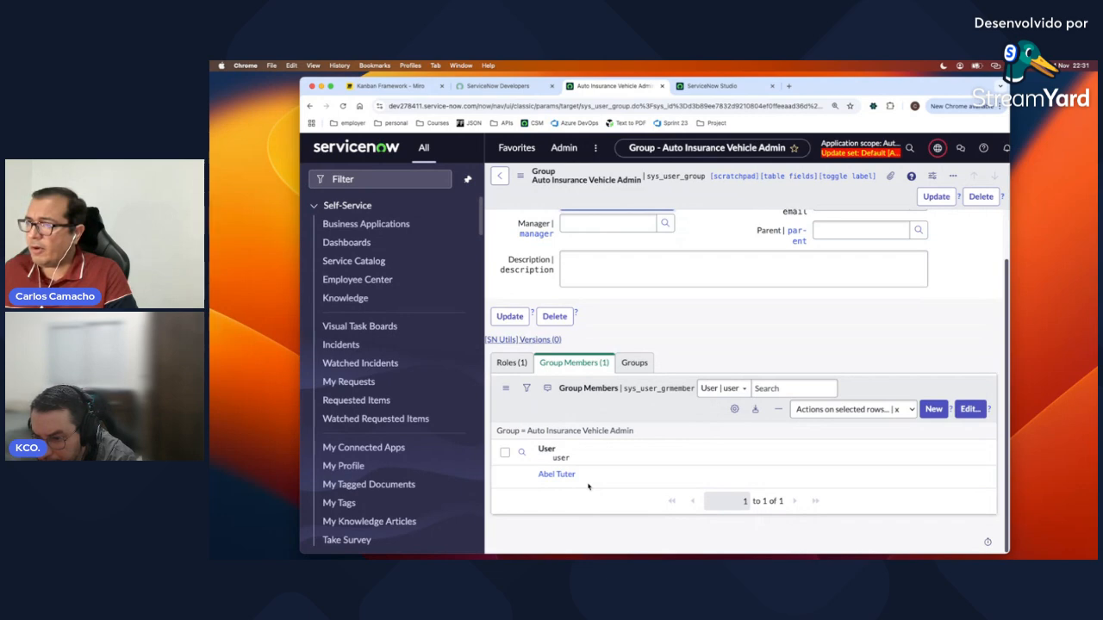
pyautogui.scroll(2, 615, 468)
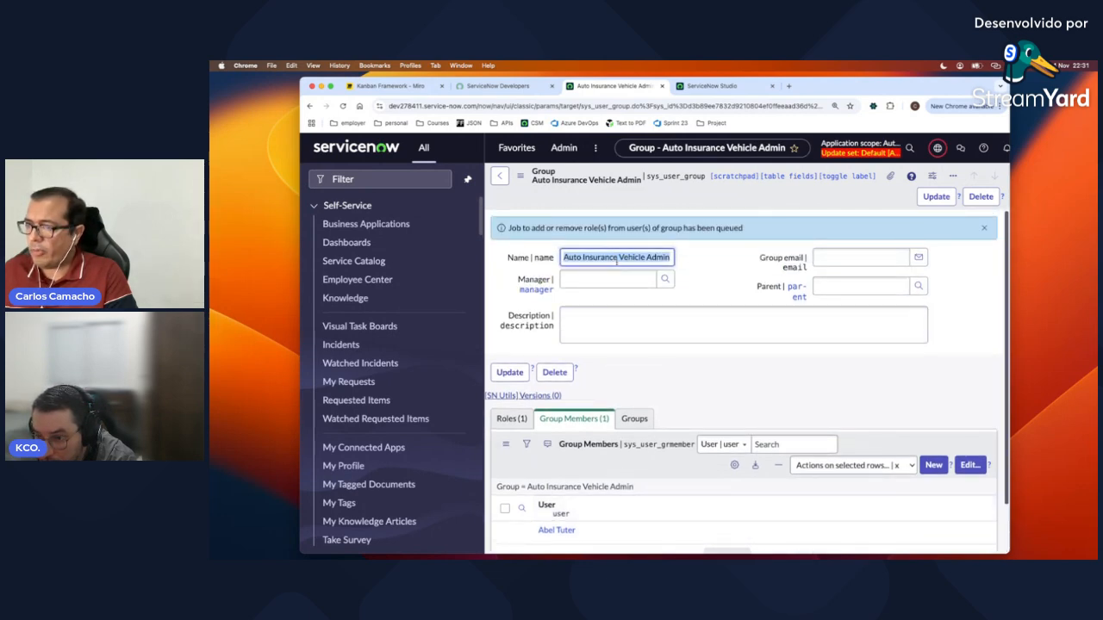
pyautogui.click(511, 418)
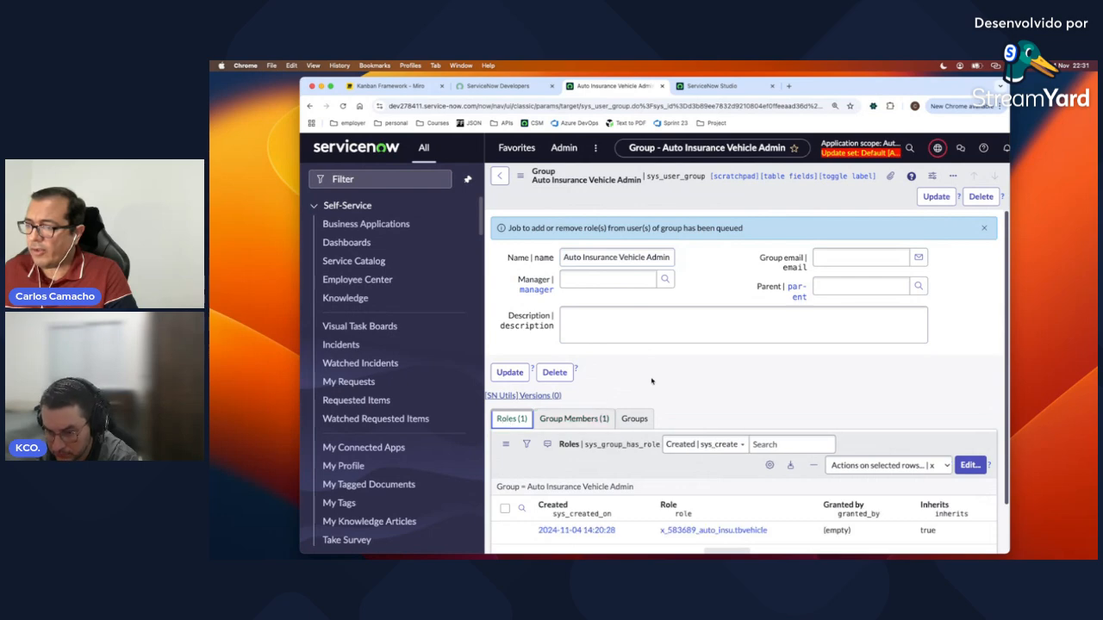
pyautogui.scroll(-2, 652, 381)
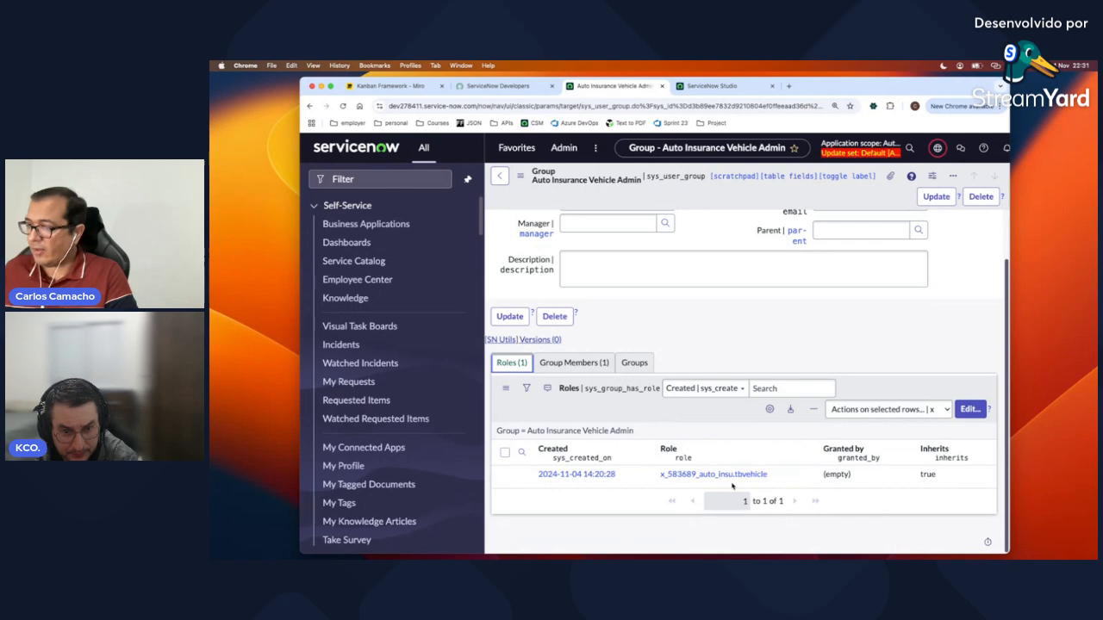
pyautogui.click(573, 363)
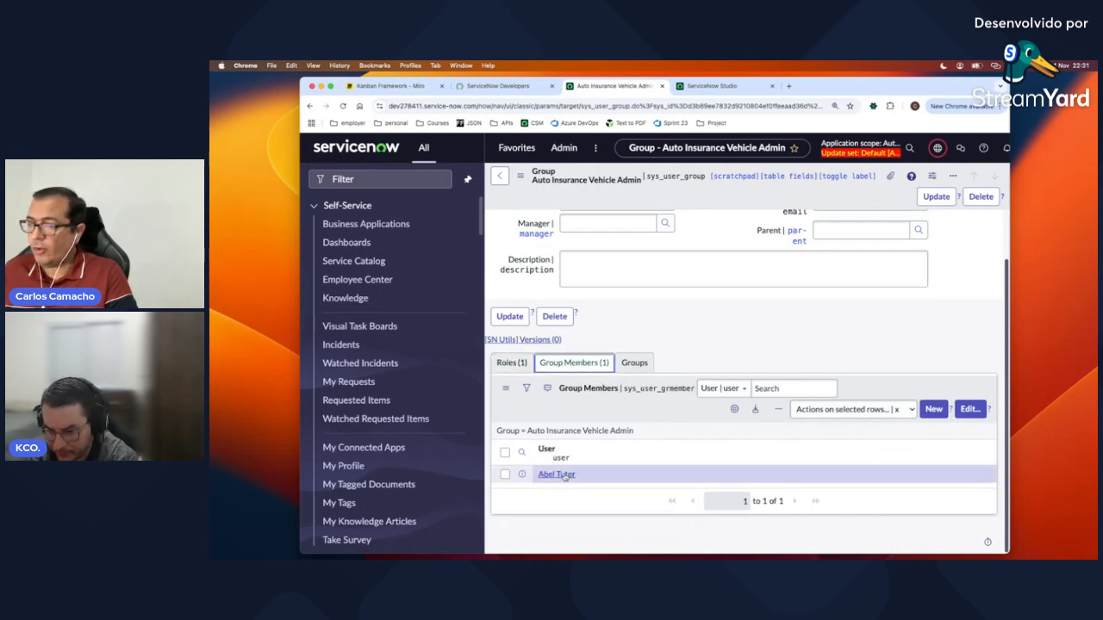
# Step: Open the test user's record and confirm the inherited x_583689_auto_insu.tbvehicle role is active
pyautogui.click(560, 475)
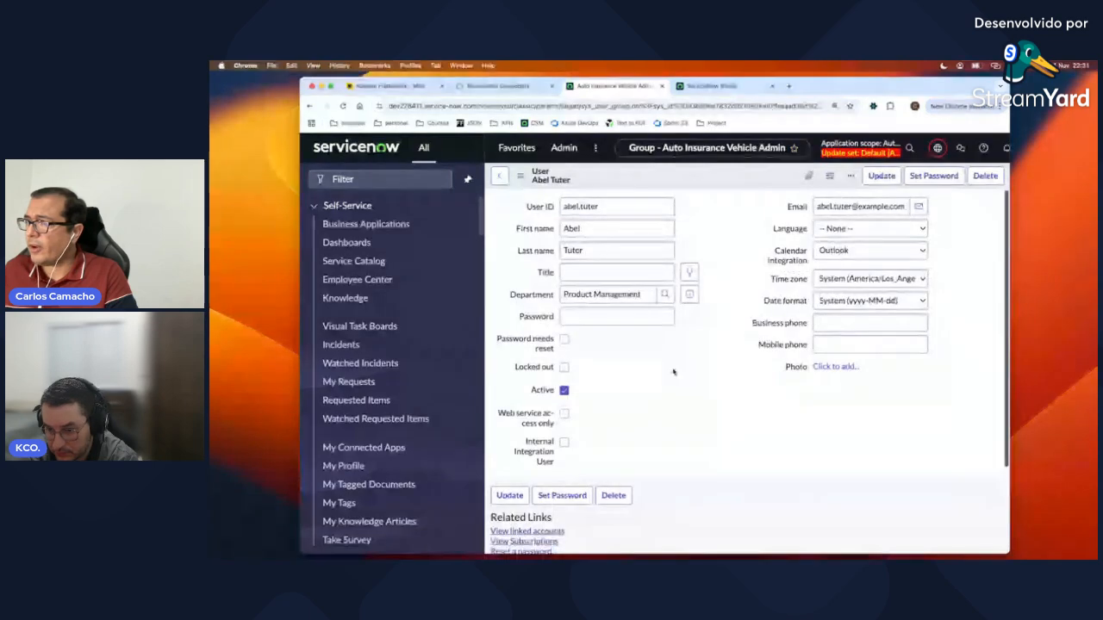
pyautogui.scroll(-6, 703, 344)
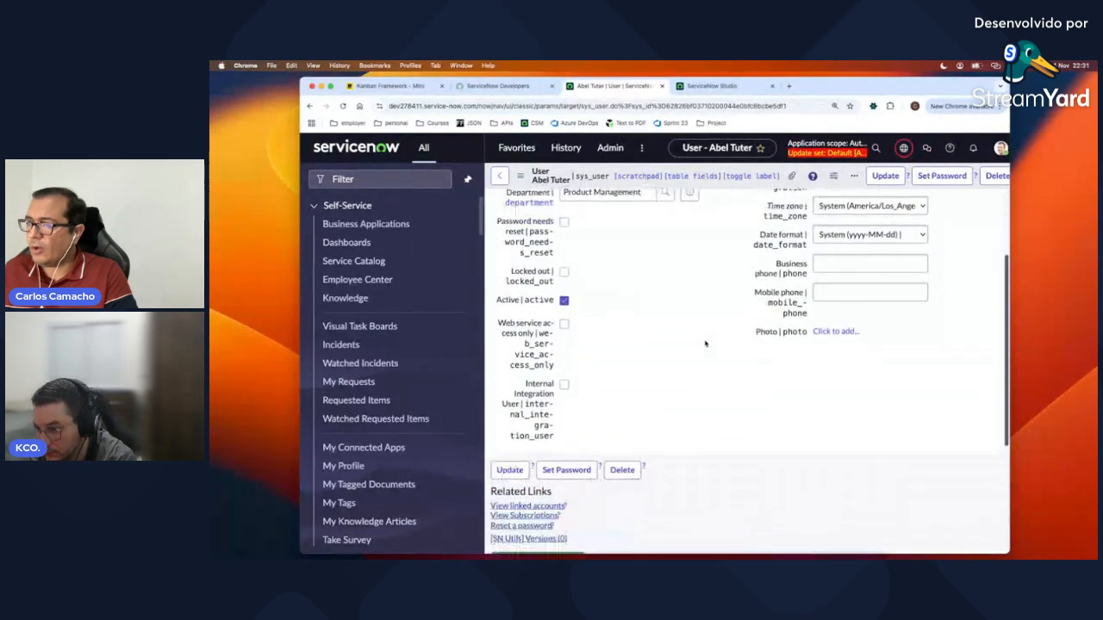
pyautogui.scroll(-2, 705, 343)
pyautogui.click(604, 364)
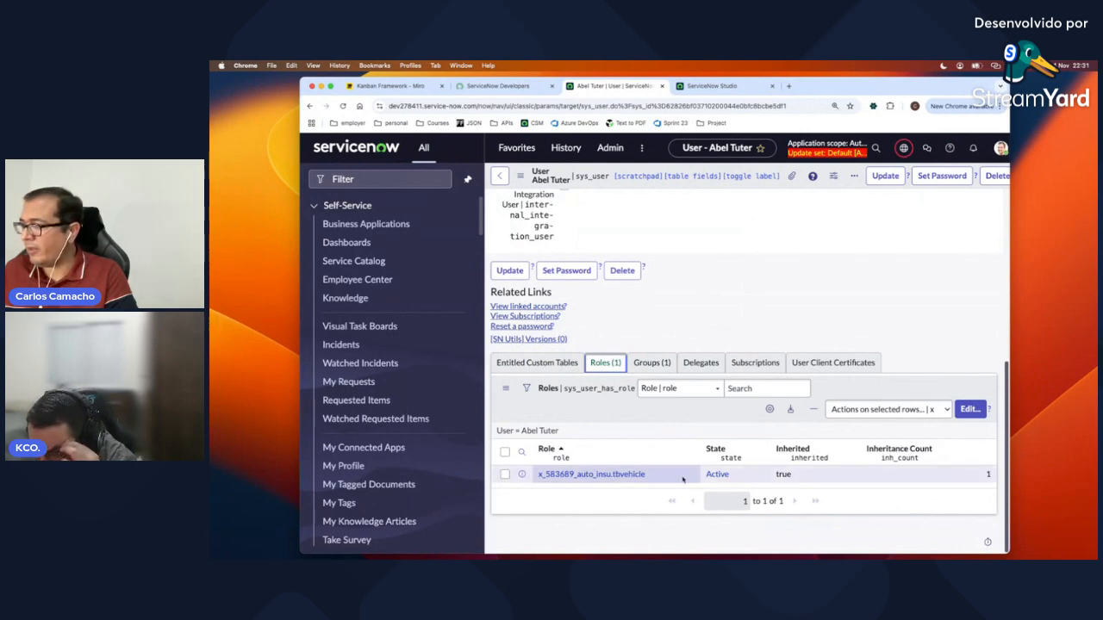
pyautogui.scroll(5, 825, 296)
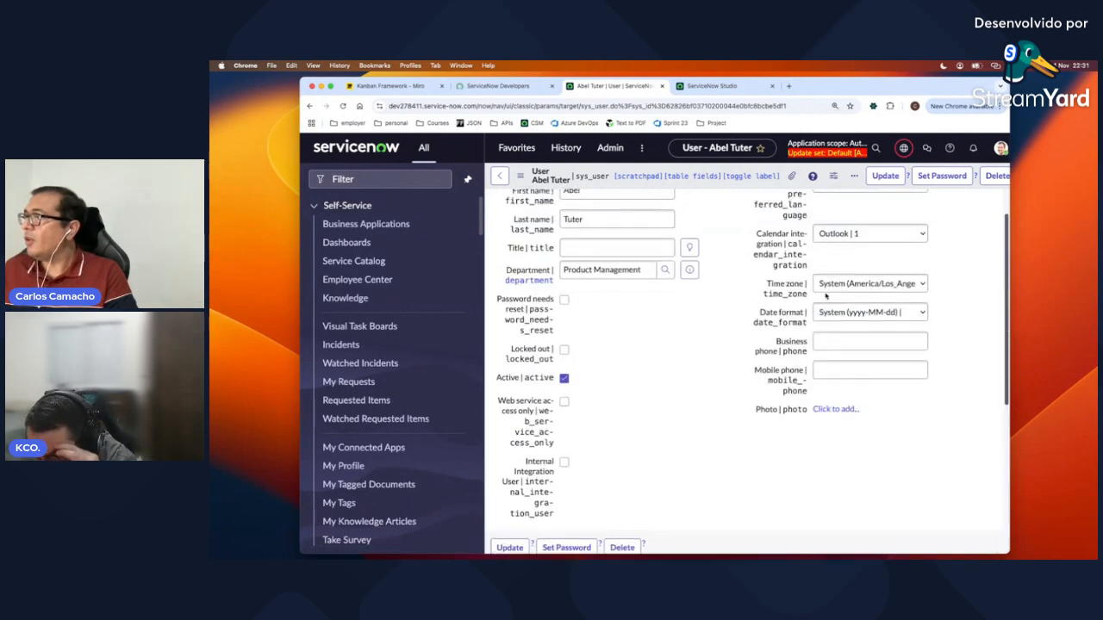
pyautogui.scroll(1, 825, 296)
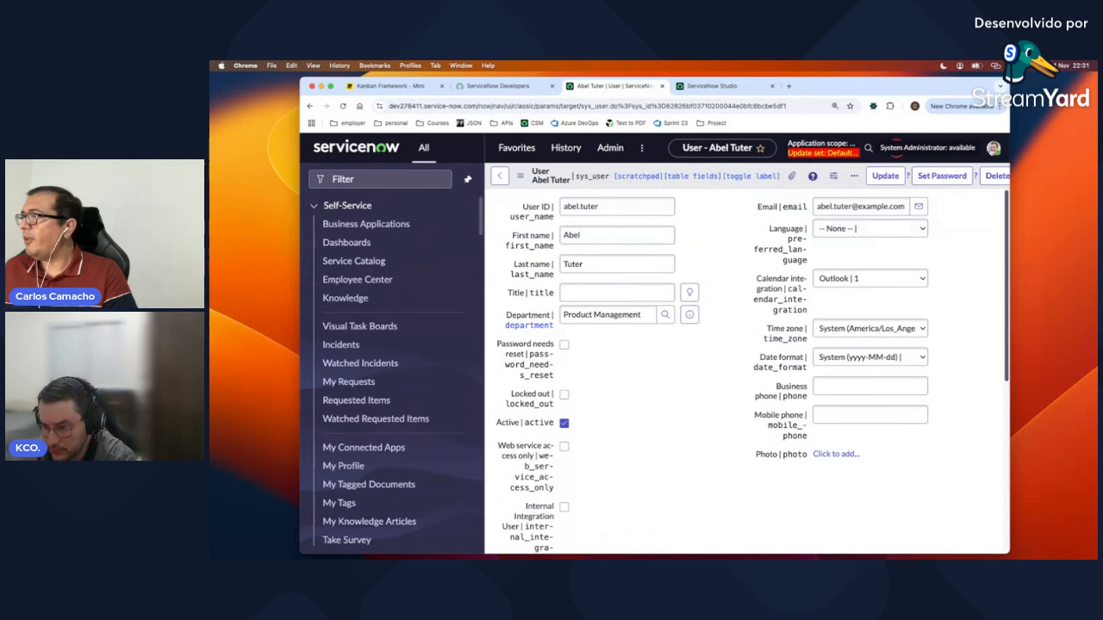
pyautogui.click(991, 149)
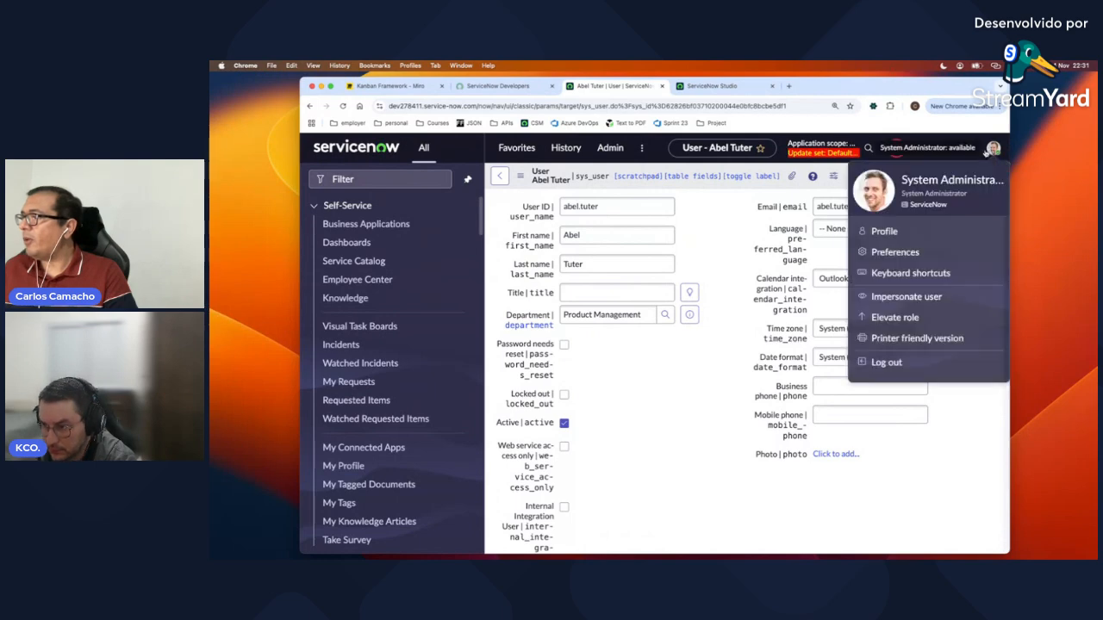
# Step: Impersonate the test user from the avatar menu's Impersonate user dialog
pyautogui.click(903, 295)
pyautogui.click(642, 328)
pyautogui.click(765, 462)
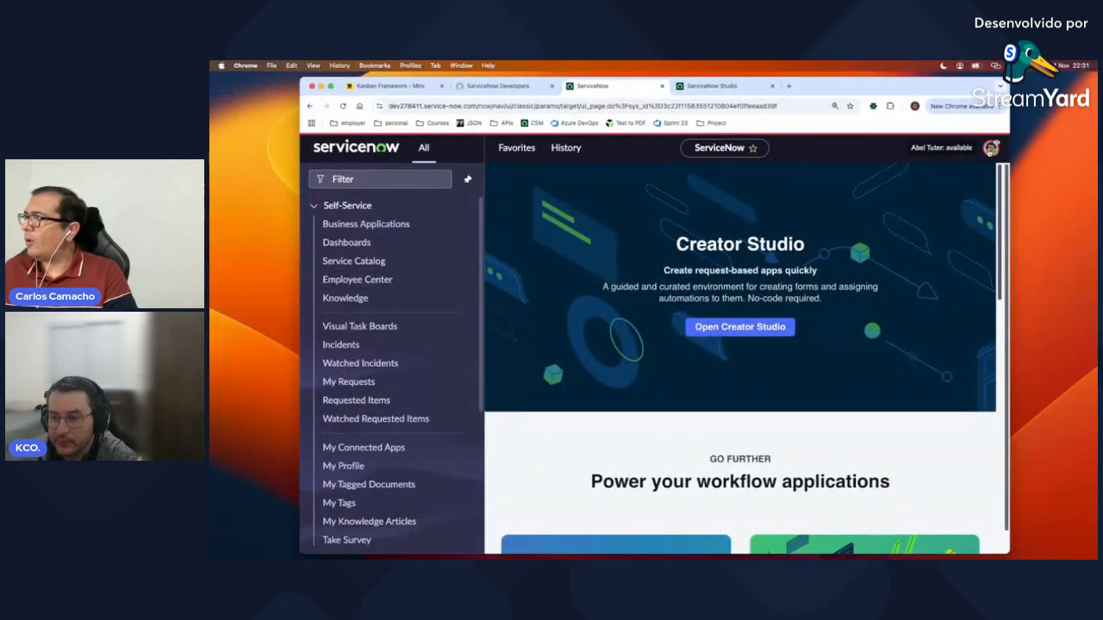
pyautogui.click(991, 148)
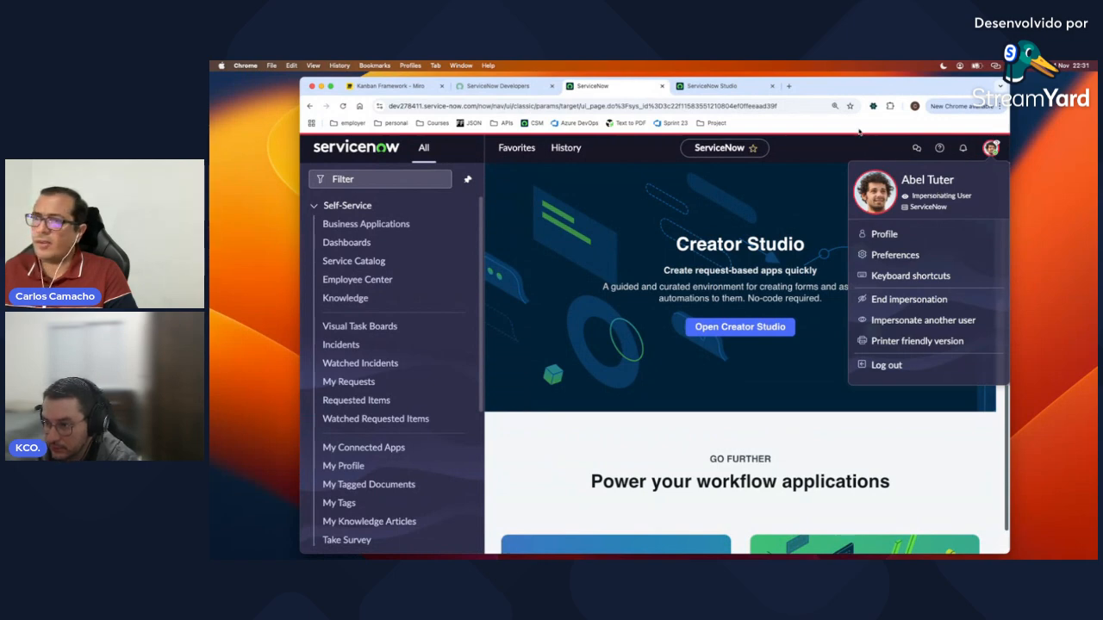
pyautogui.click(384, 181)
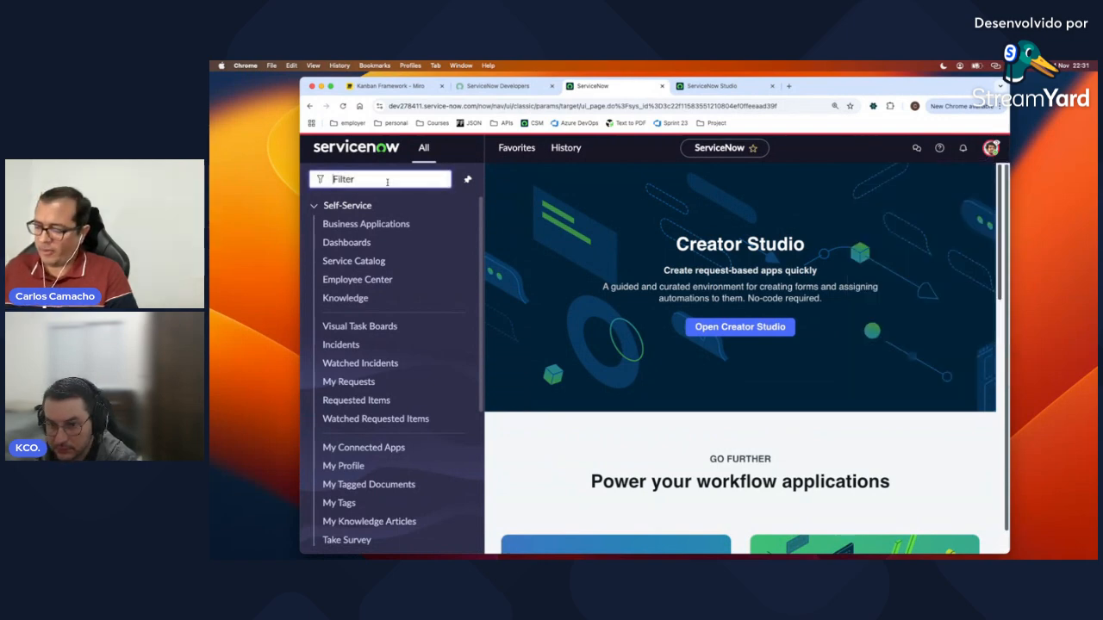
# Step: Open Auto Insurance > Vehicle maintenance and submit a new active vehicle named Ferrari
pyautogui.write('Auto Insur')
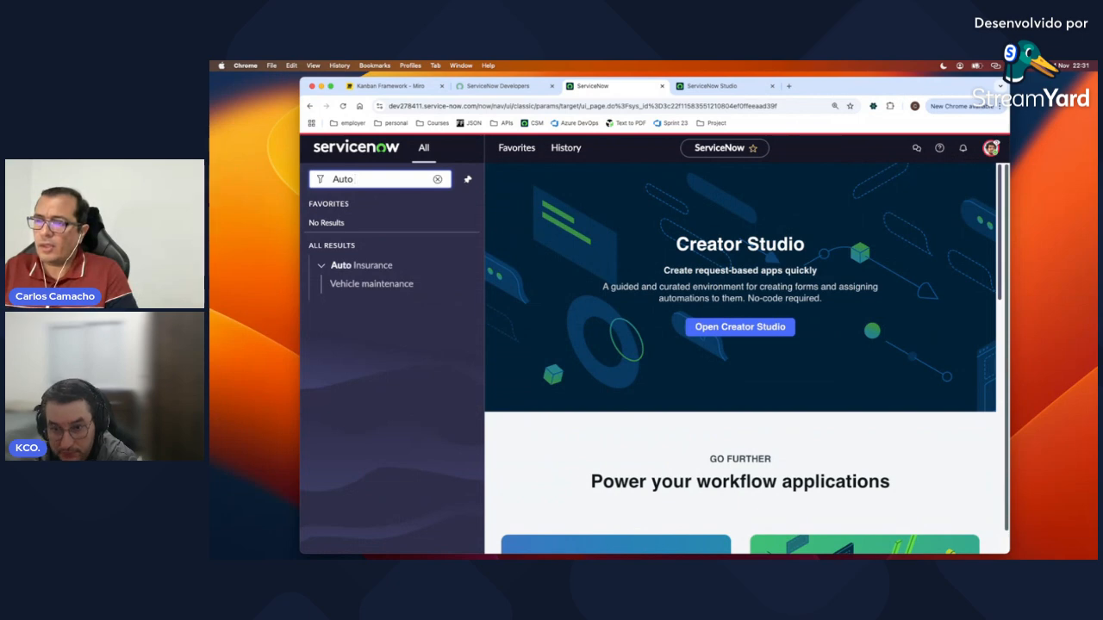
pyautogui.write('ance')
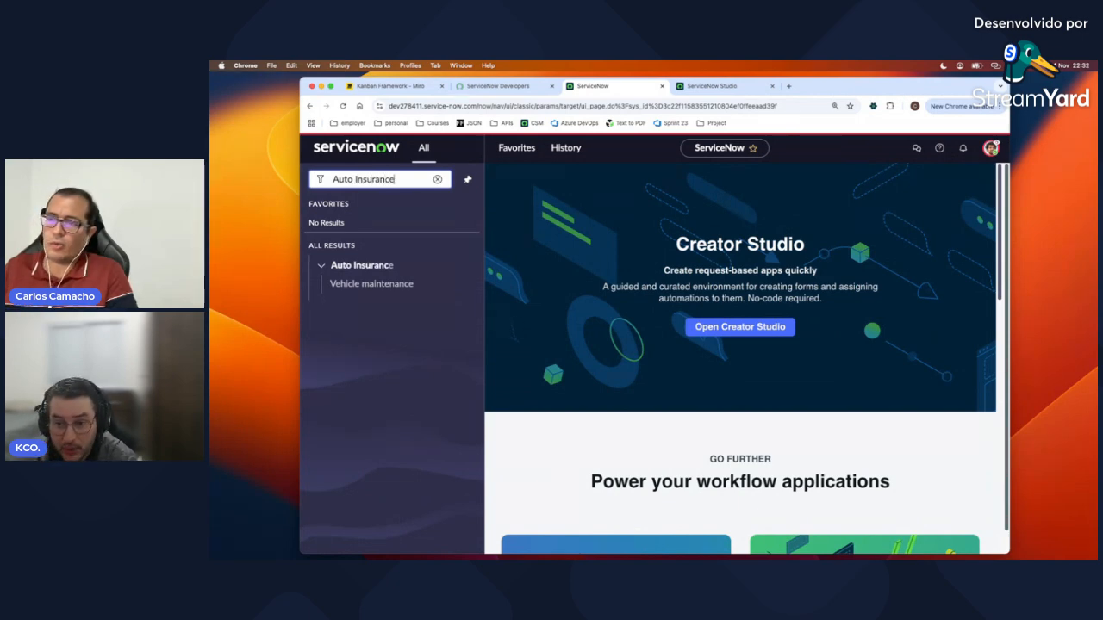
pyautogui.click(354, 287)
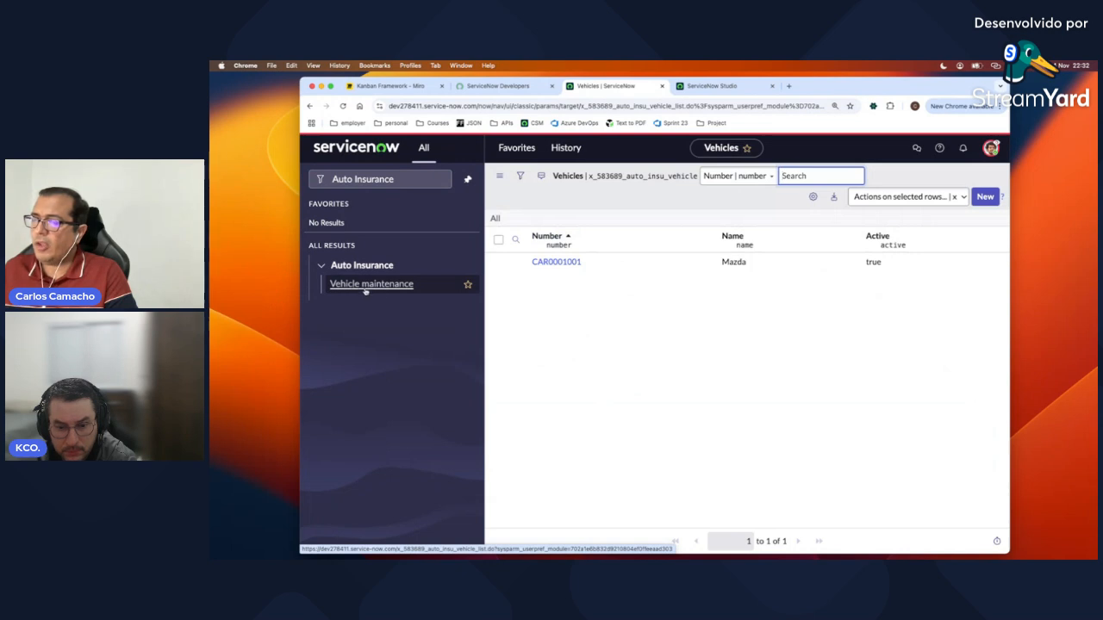
pyautogui.click(985, 197)
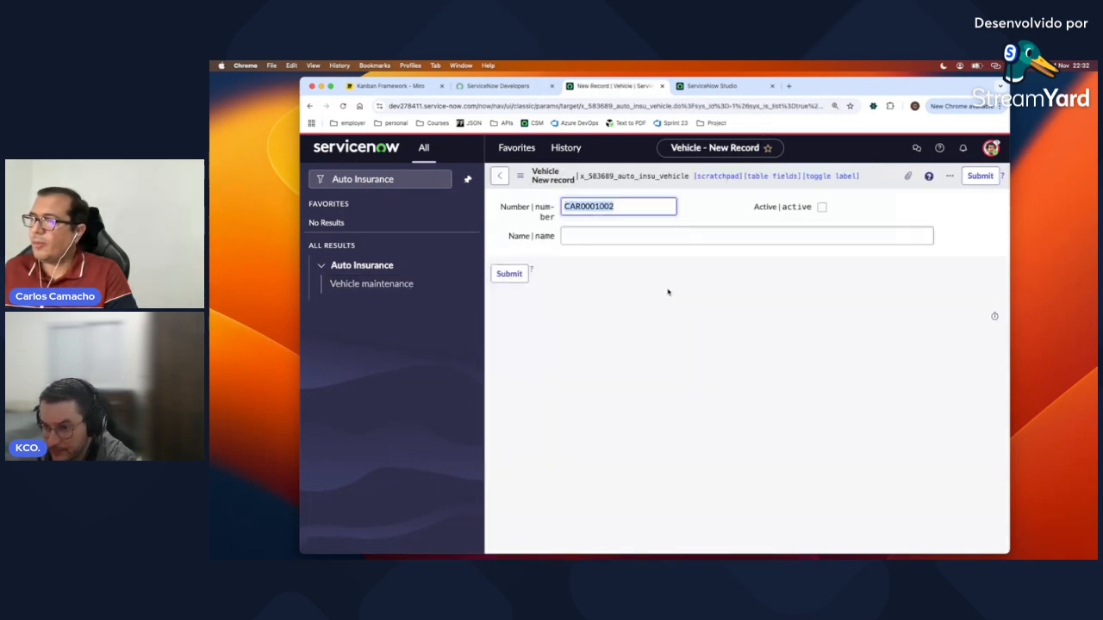
pyautogui.click(639, 237)
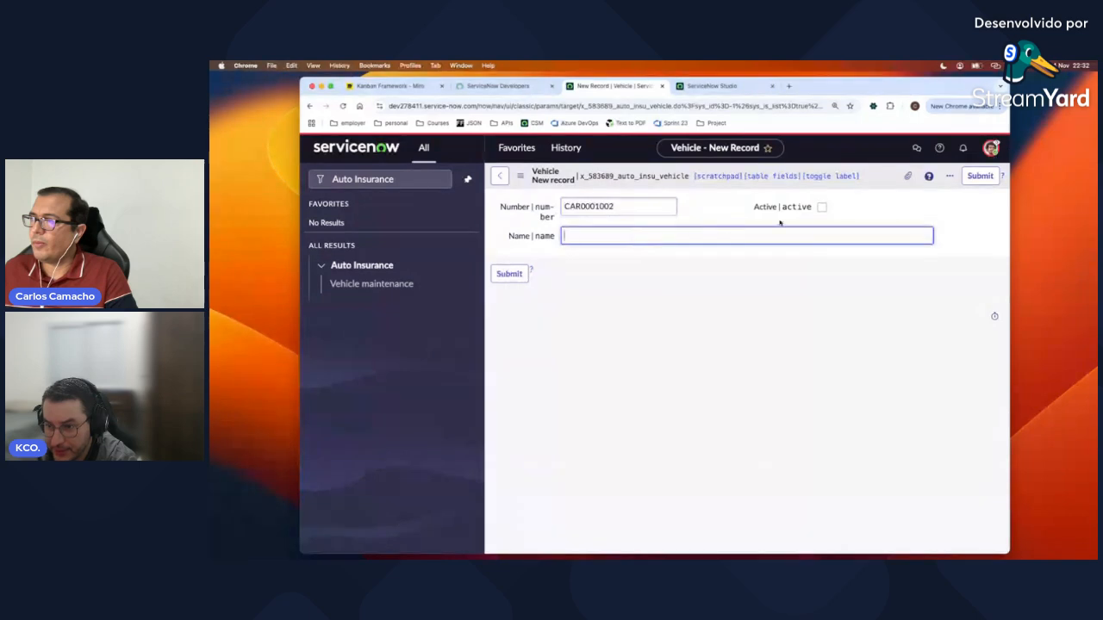
pyautogui.click(821, 207)
pyautogui.click(648, 235)
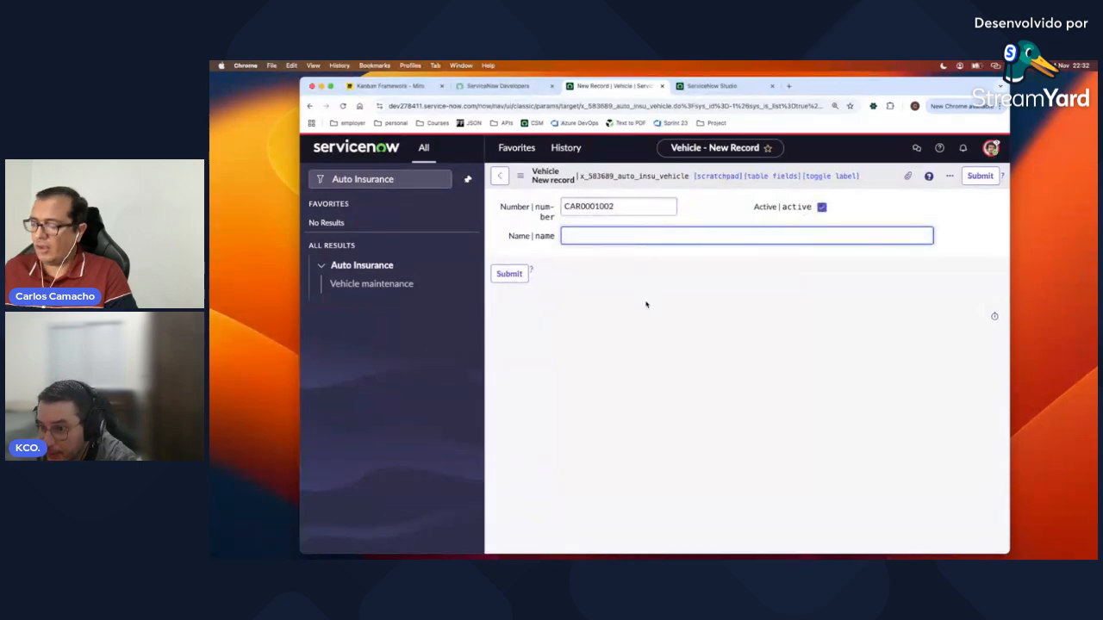
pyautogui.write('Ferrari')
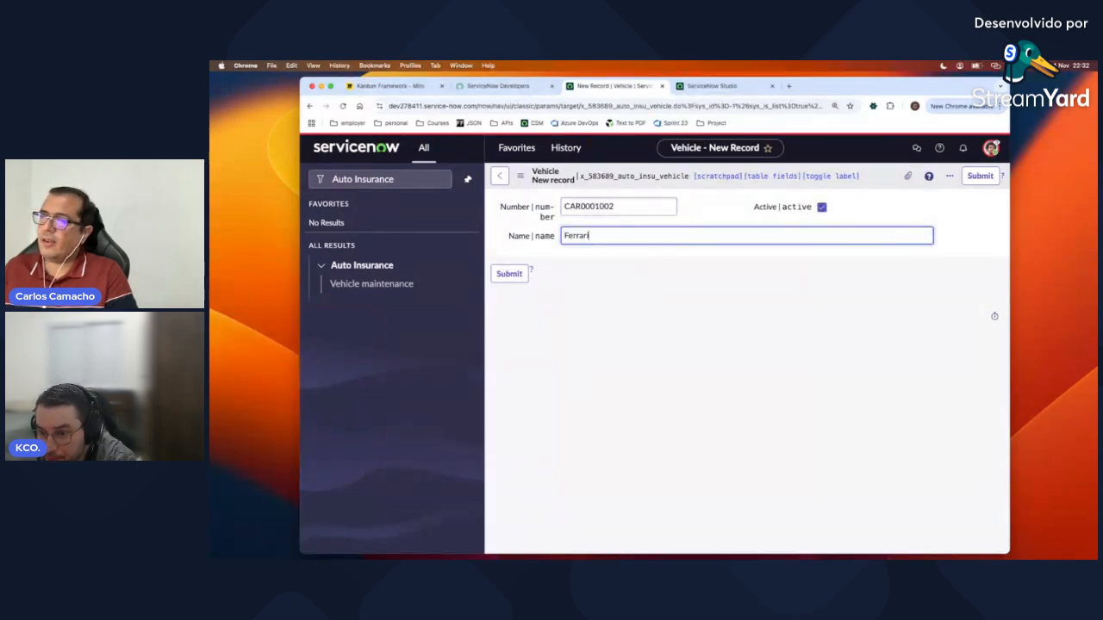
pyautogui.click(509, 273)
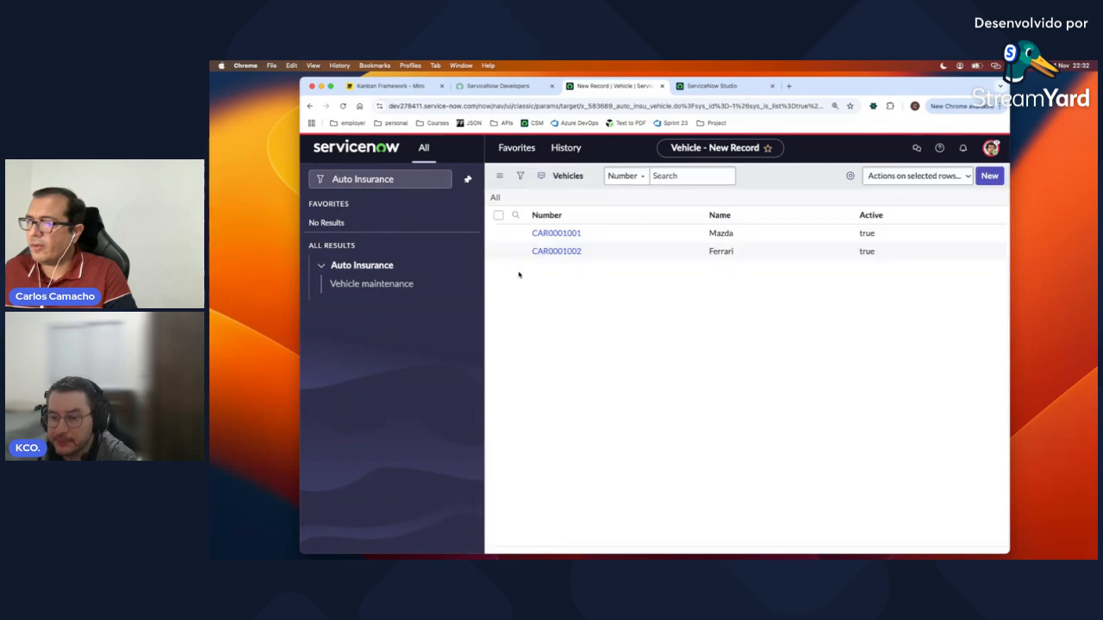
# Step: Rename vehicle CAR0001001 to 'Mazda Updated' and update the record
pyautogui.click(574, 263)
pyautogui.click(618, 237)
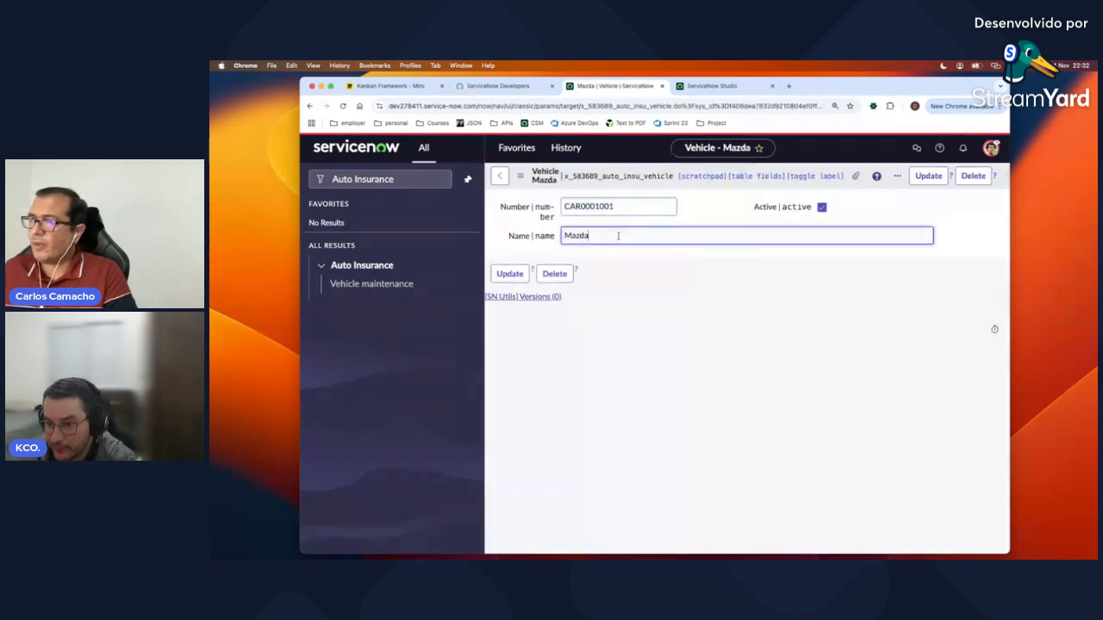
pyautogui.write('Updated')
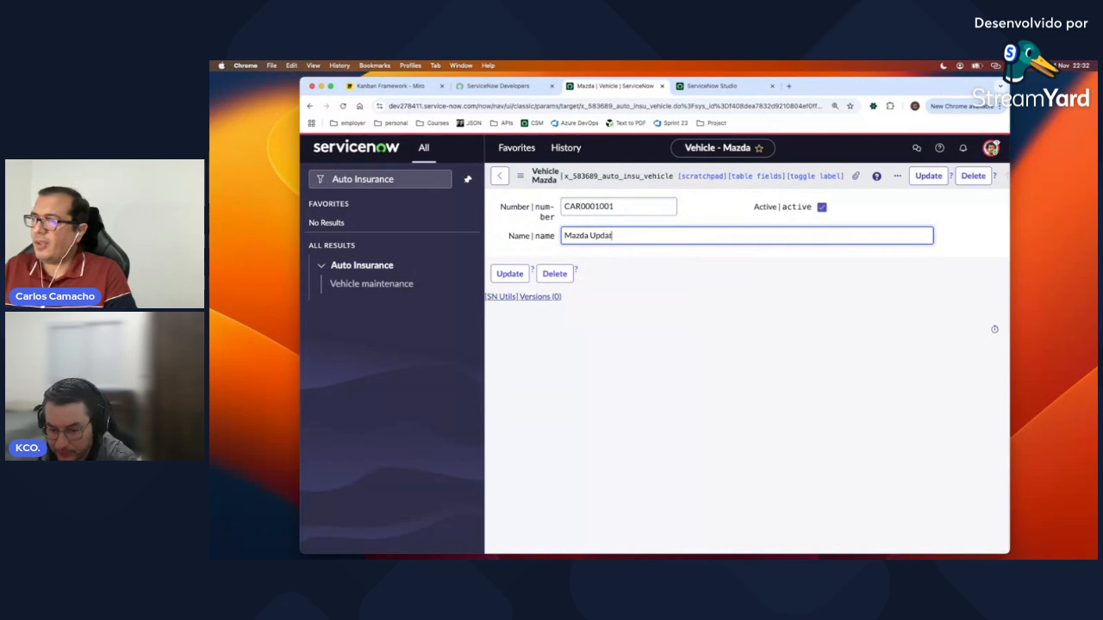
pyautogui.click(509, 273)
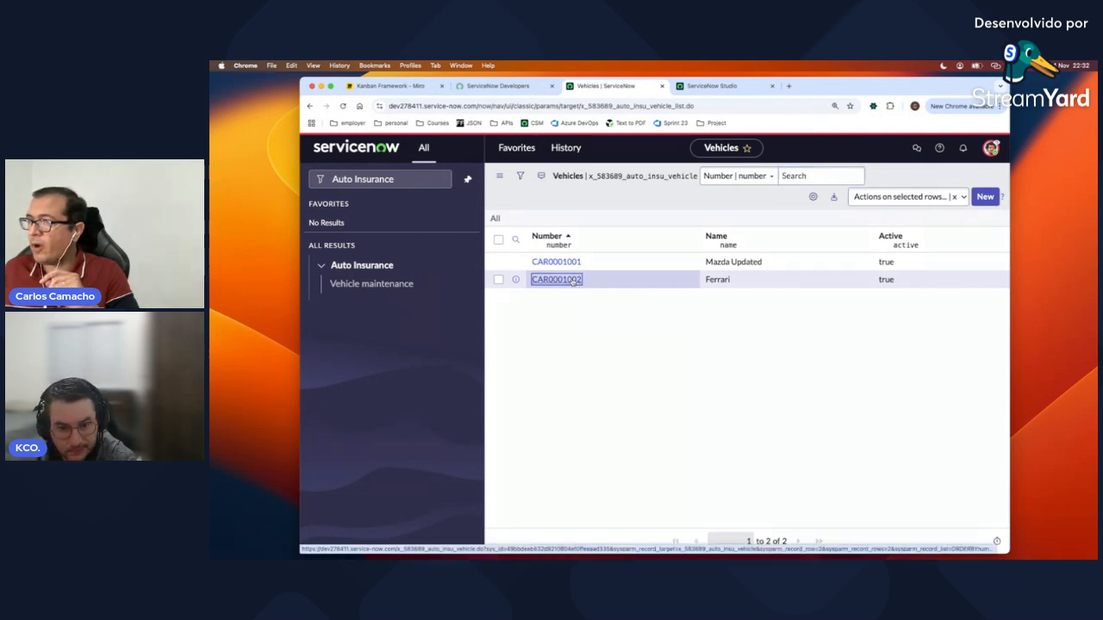
# Step: Delete the Ferrari vehicle record CAR0001002, confirming the deletion
pyautogui.click(572, 282)
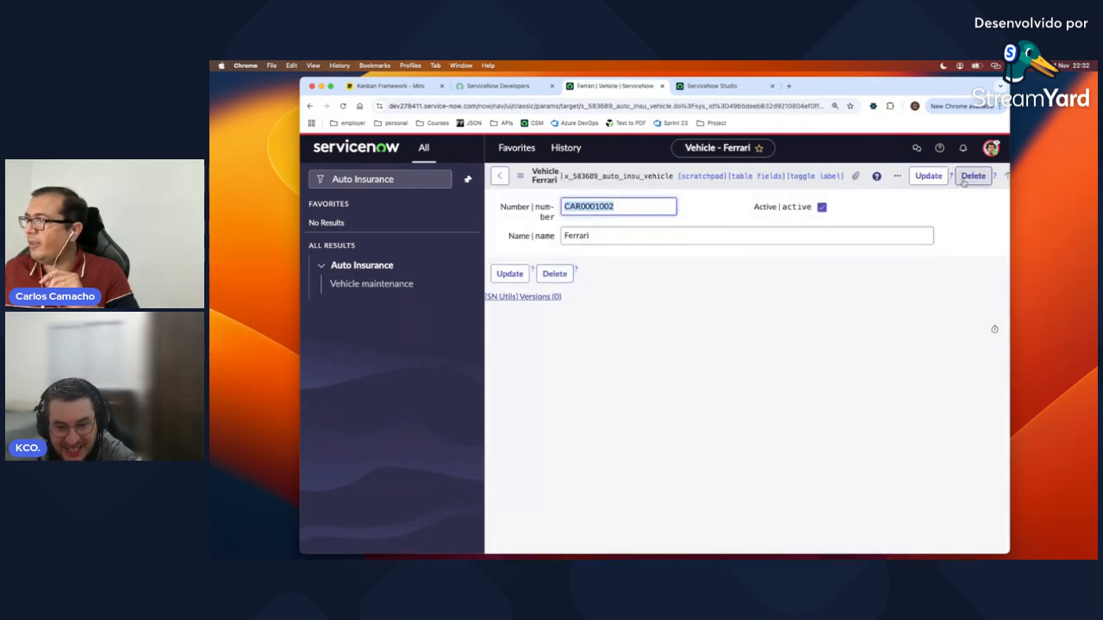
pyautogui.click(966, 178)
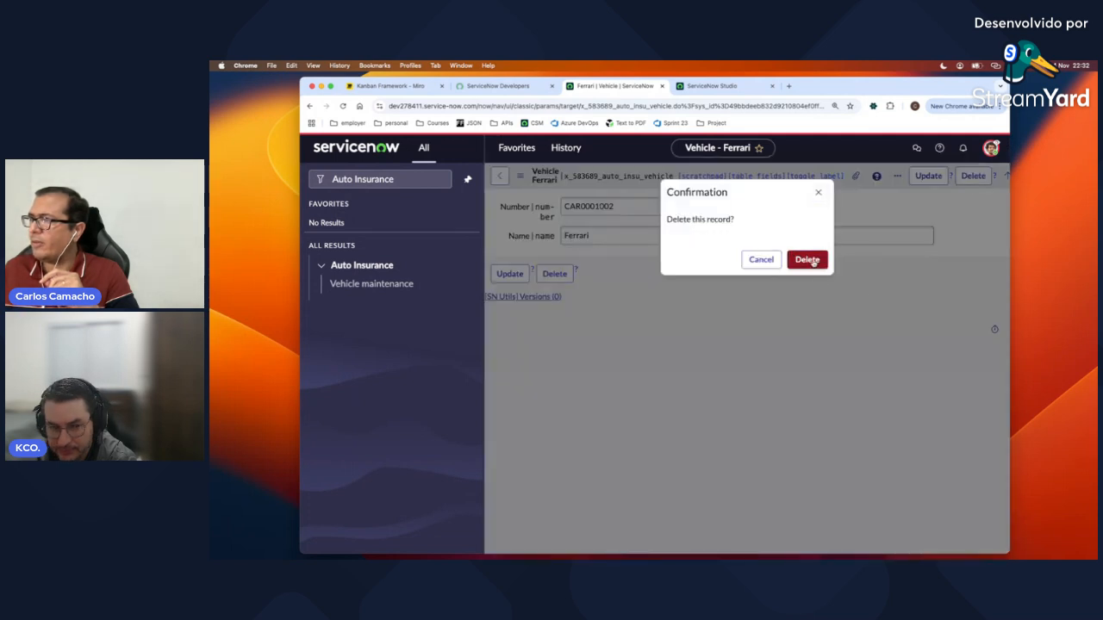
pyautogui.click(807, 260)
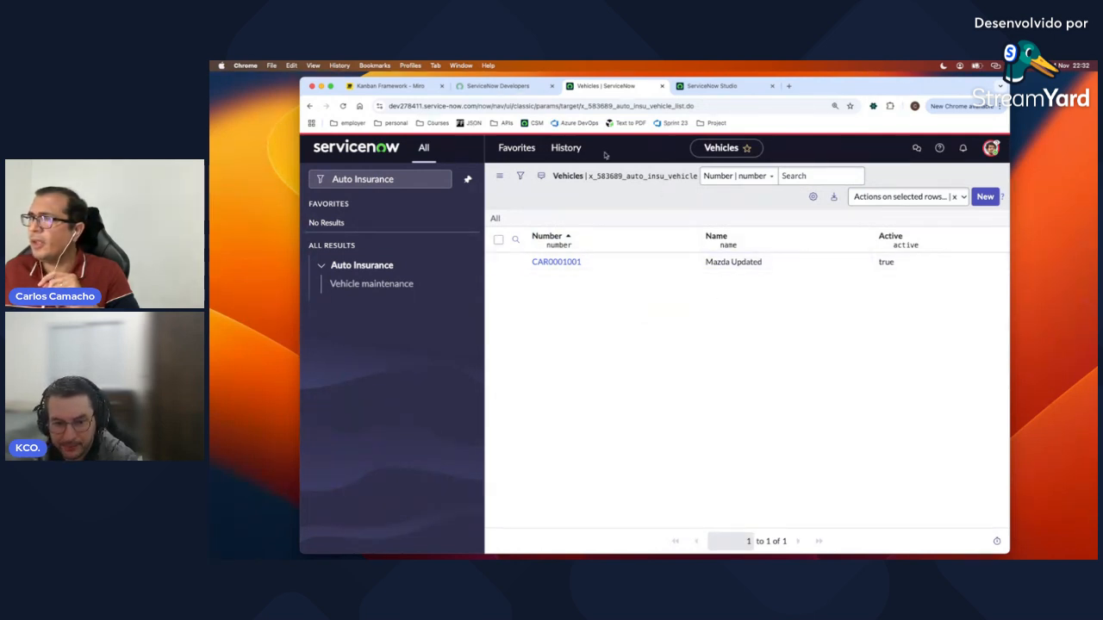
# Step: End the impersonation and switch over to the Miro Kanban board
pyautogui.click(991, 148)
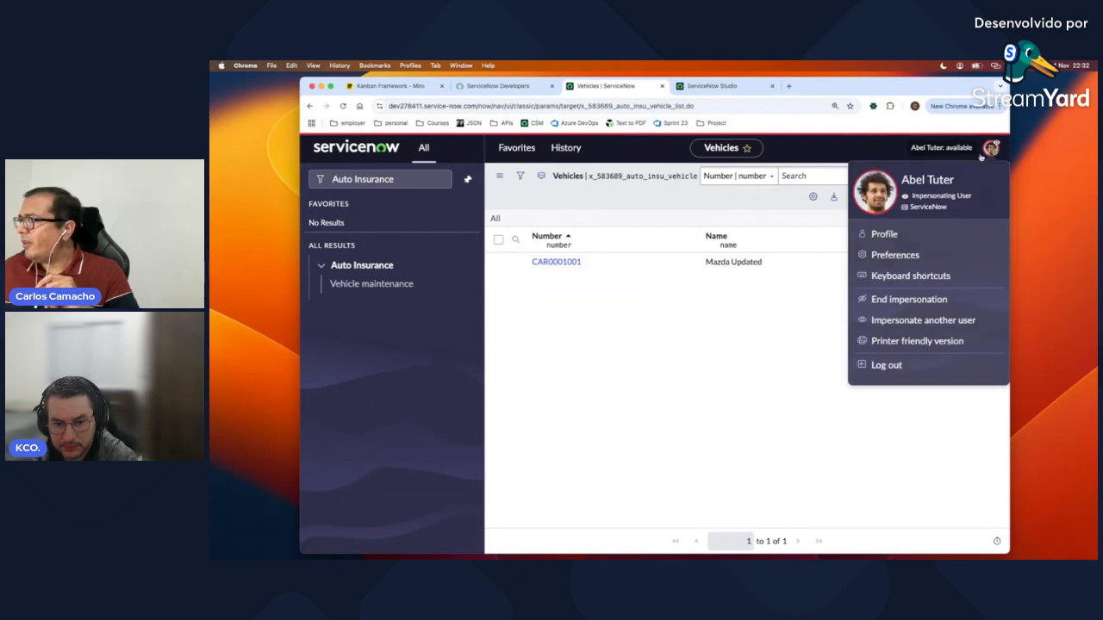
pyautogui.click(911, 300)
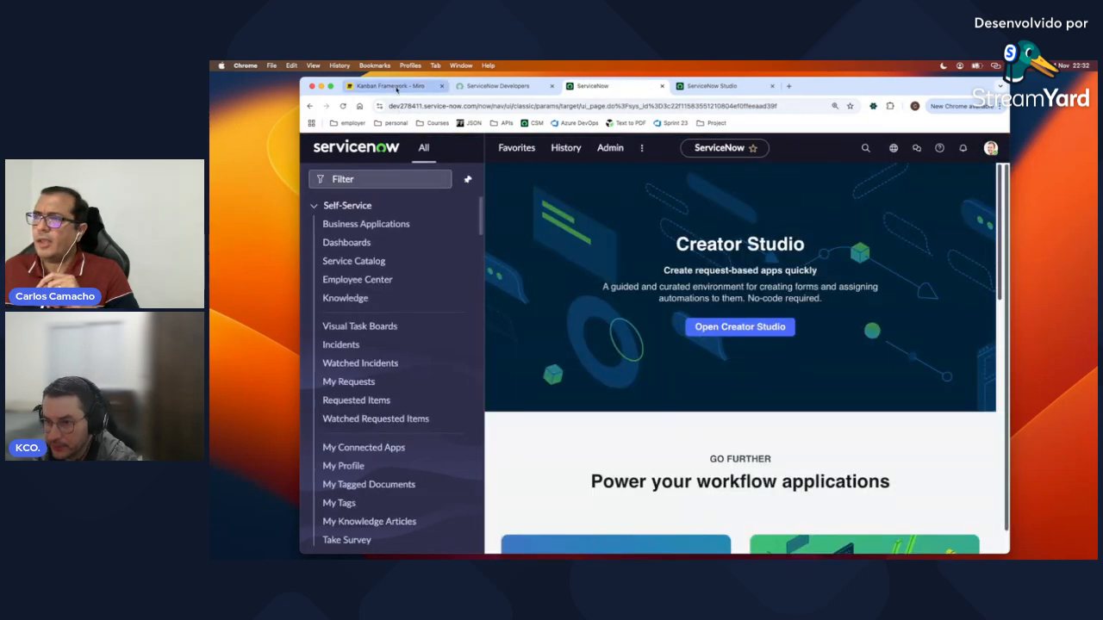
pyautogui.click(394, 86)
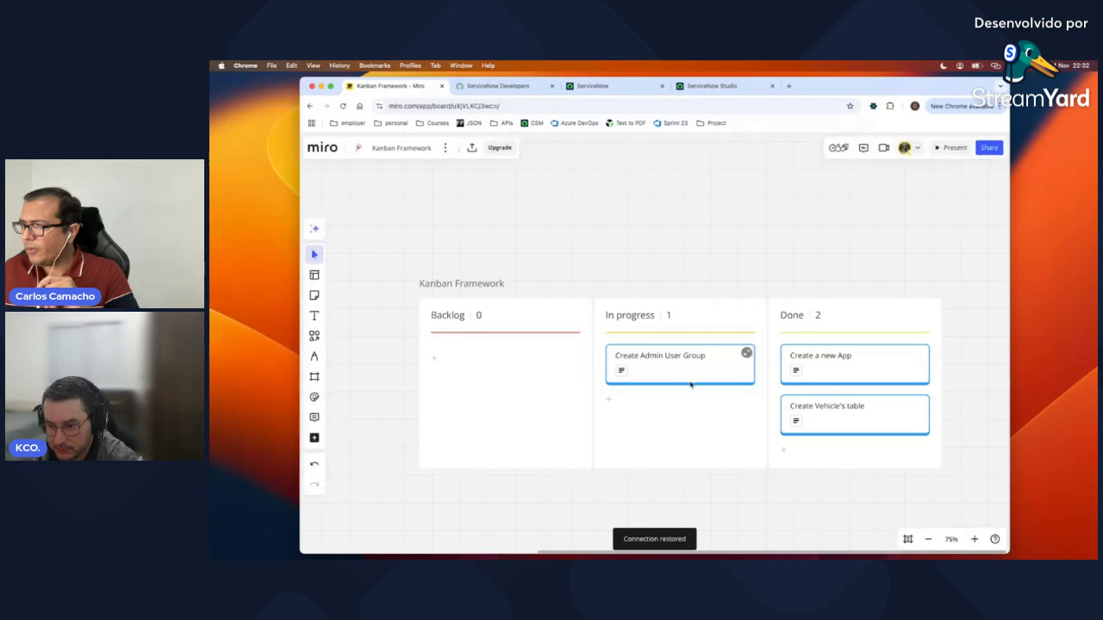
# Step: Move the 'Create Admin User Group' card from In progress into the Done column
pyautogui.scroll(5, 681, 375)
pyautogui.scroll(-3, 691, 385)
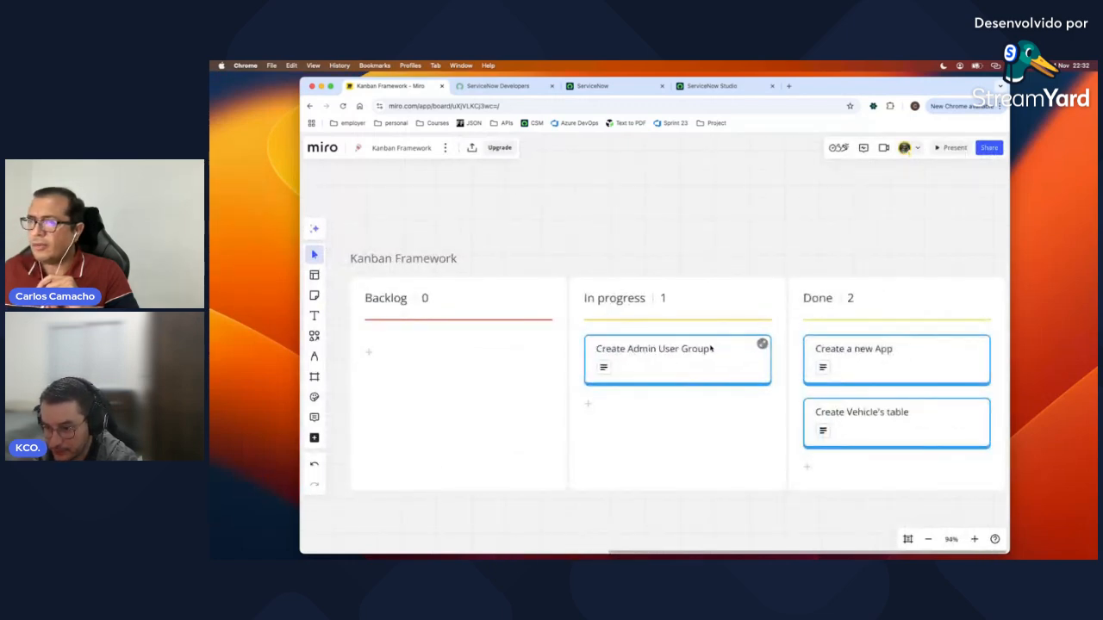
pyautogui.moveTo(661, 349); pyautogui.dragTo(857, 461)
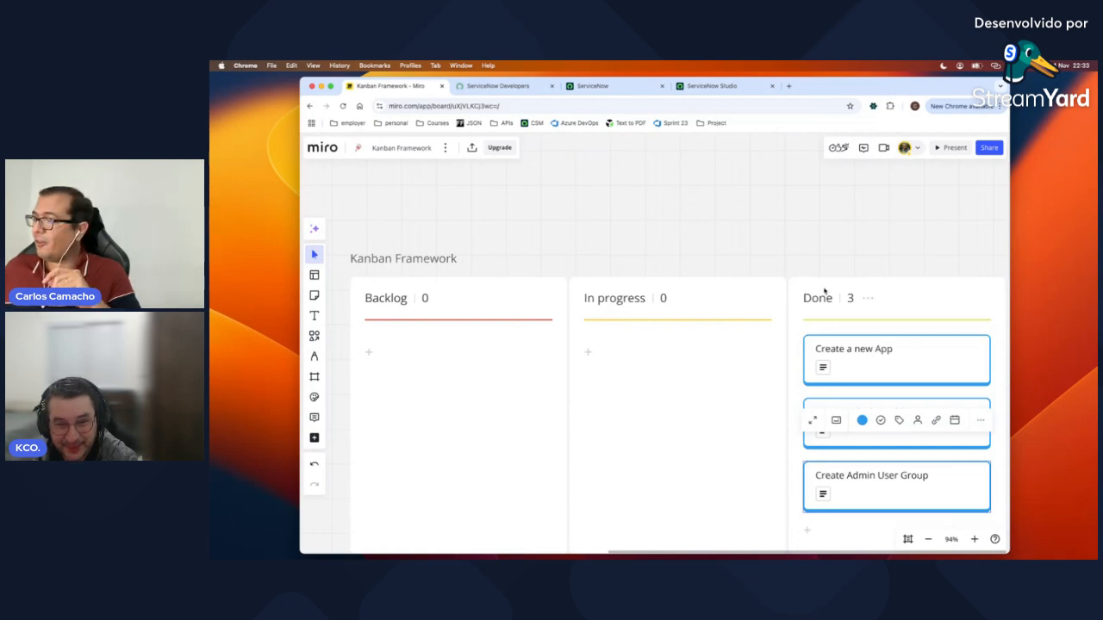
pyautogui.click(844, 241)
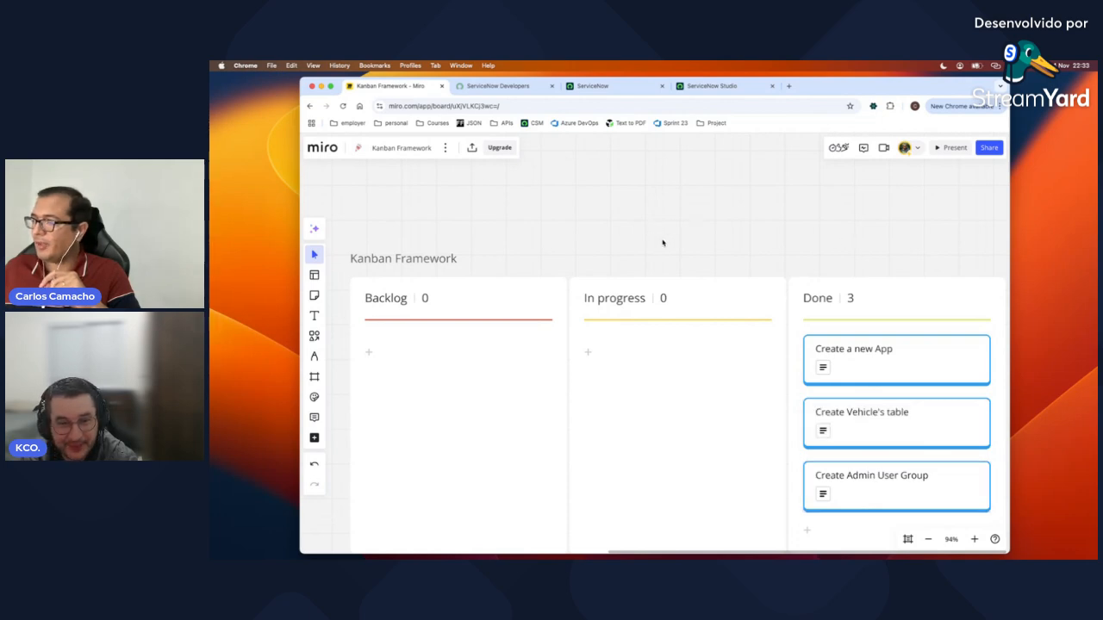
# Step: In Studio, close the Vehicle maintenance module tab and all remaining open file tabs
pyautogui.click(709, 90)
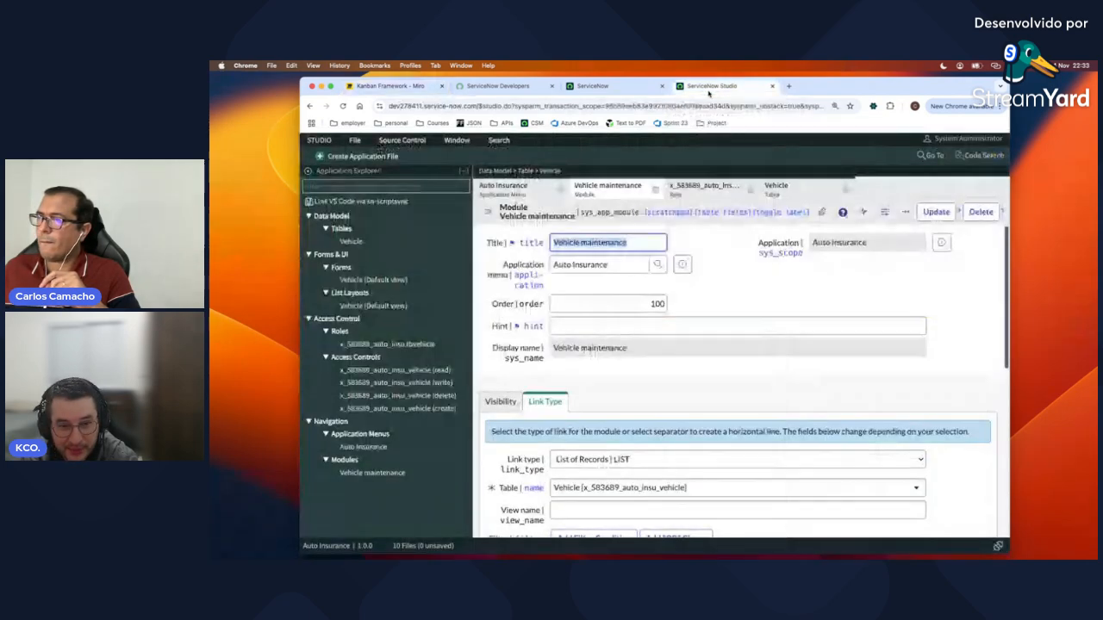
pyautogui.click(657, 192)
pyautogui.click(656, 192)
pyautogui.click(656, 190)
pyautogui.click(561, 190)
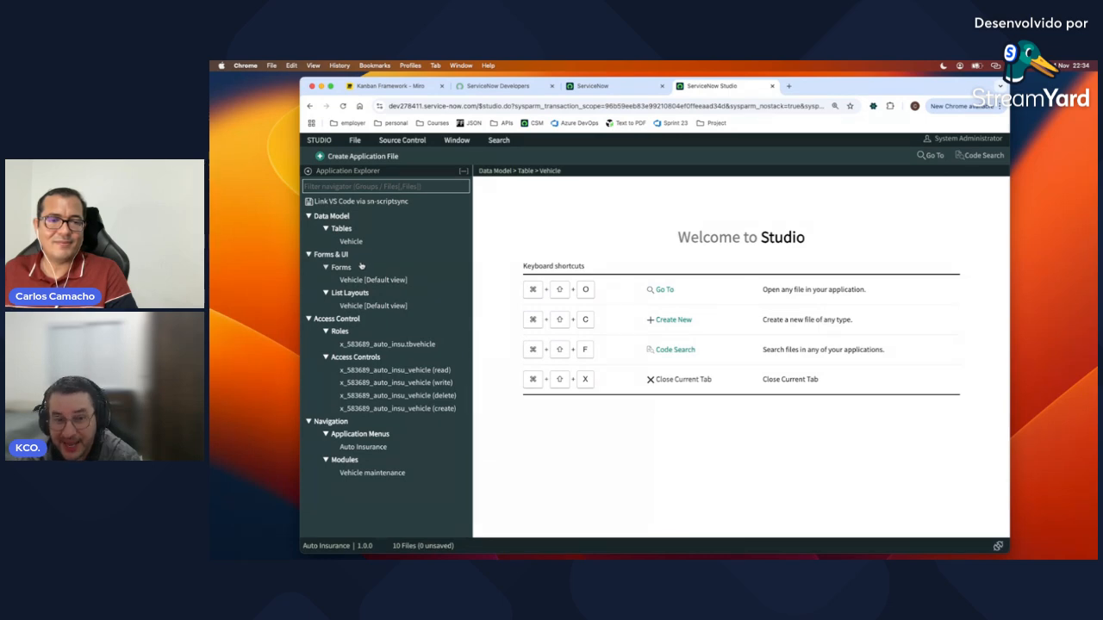
# Step: Filter the navigator for 'Auto Insu' and open the Vehicle maintenance Vehicles list
pyautogui.click(620, 92)
pyautogui.click(385, 178)
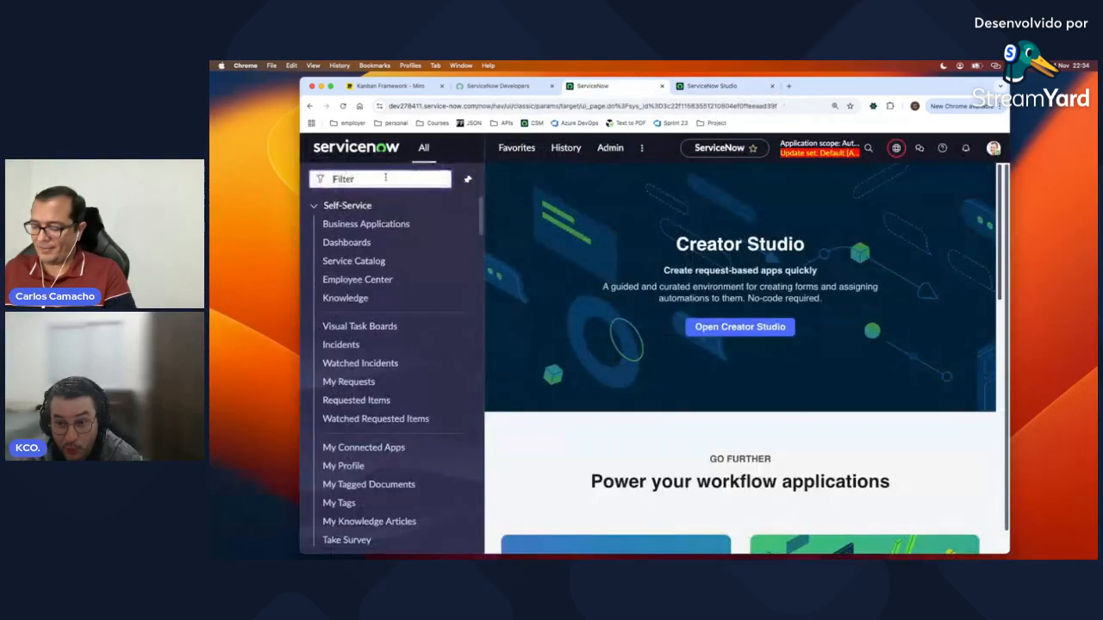
pyautogui.write('Auto I')
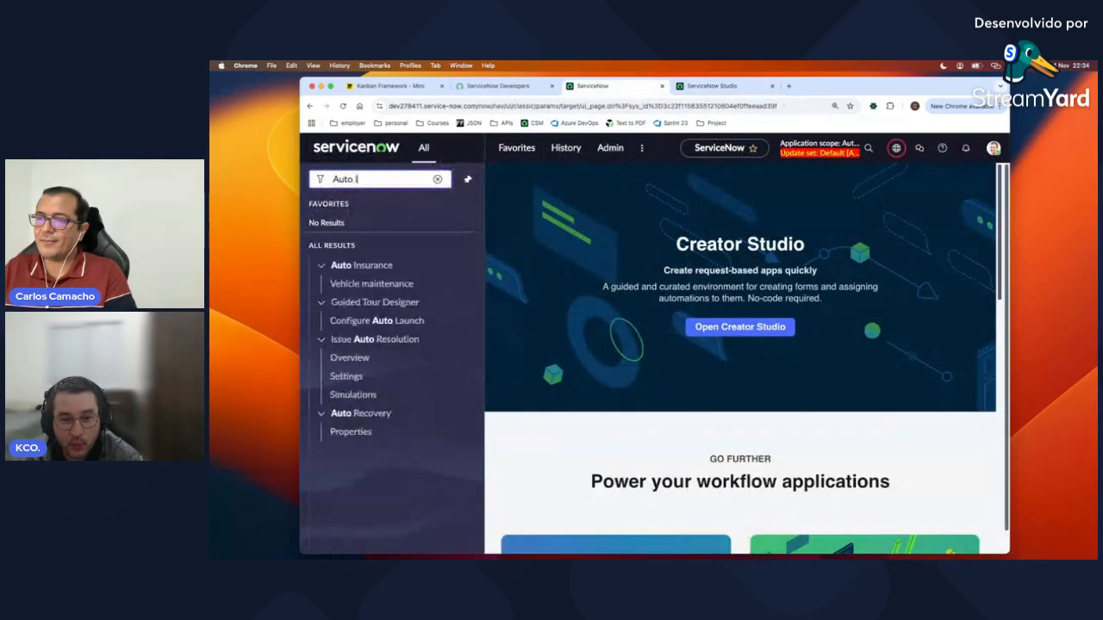
pyautogui.write('nsu')
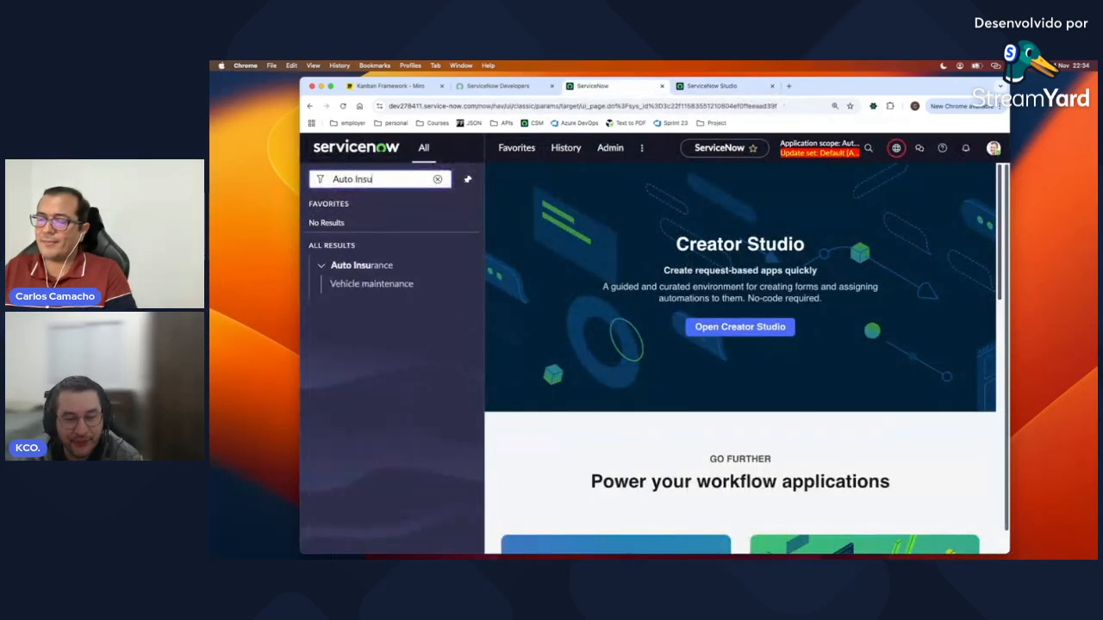
pyautogui.click(376, 285)
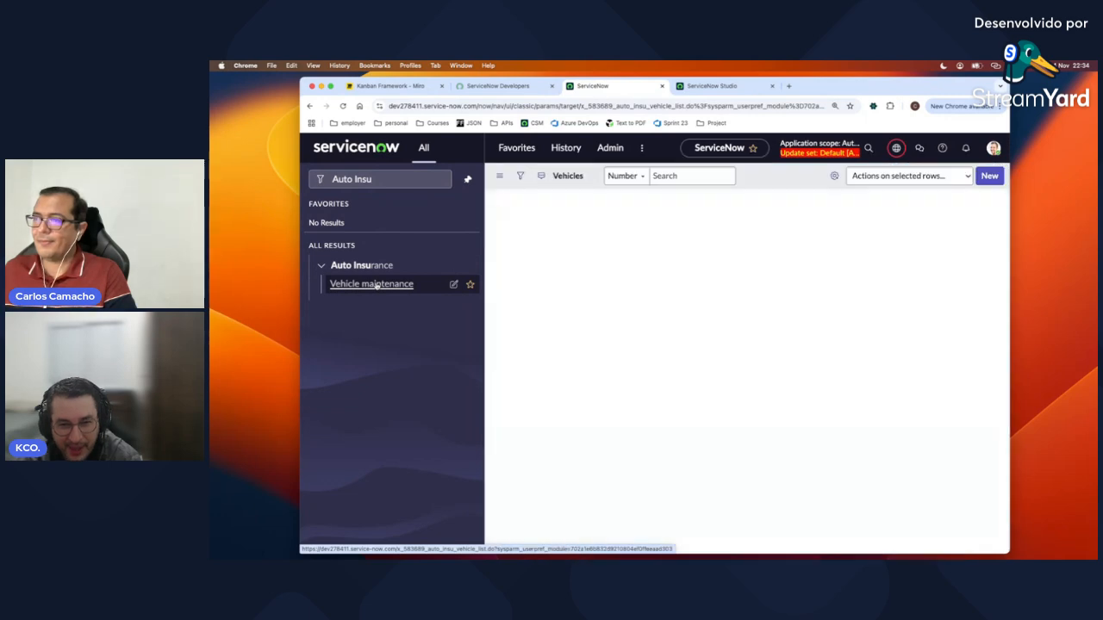